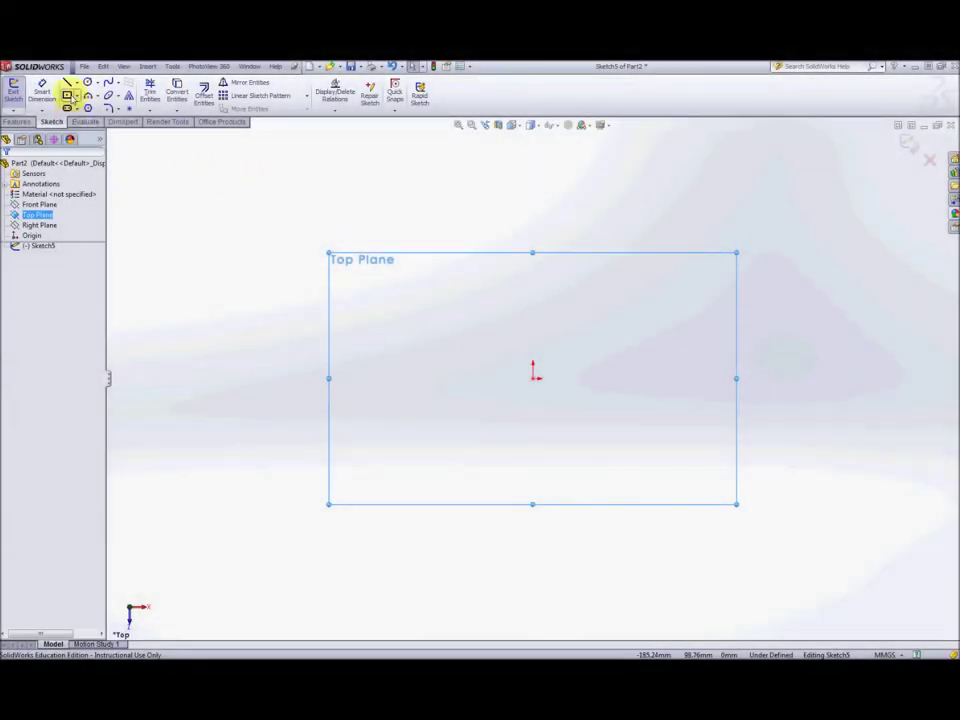
Step: Sketch a vertical centerline about 93 mm long upward from the origin on the Top Plane
left_click(76, 84)
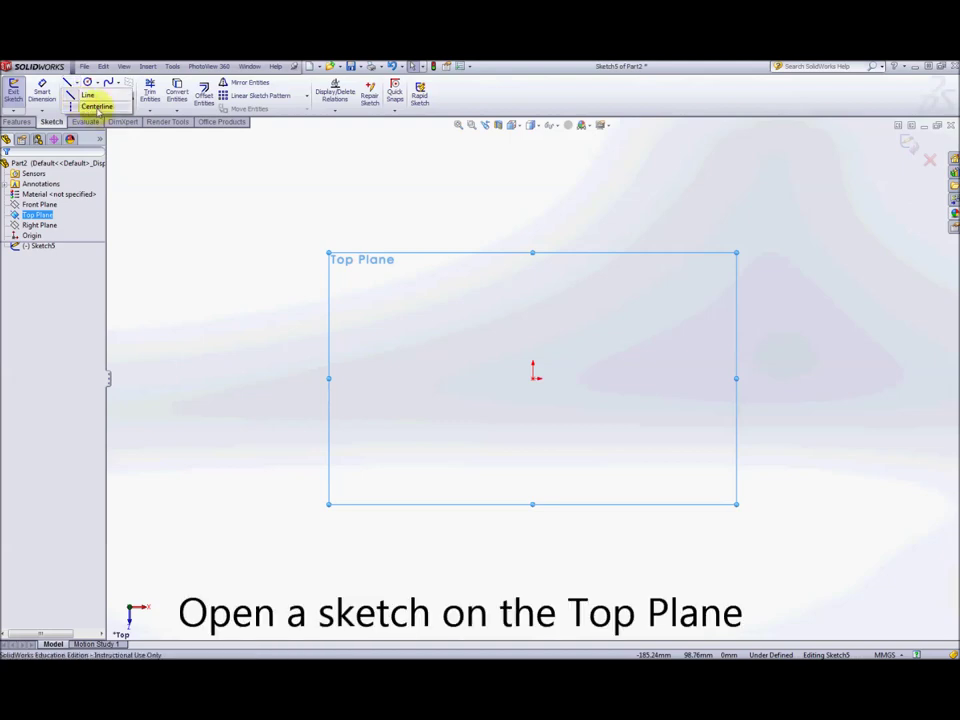
left_click(97, 107)
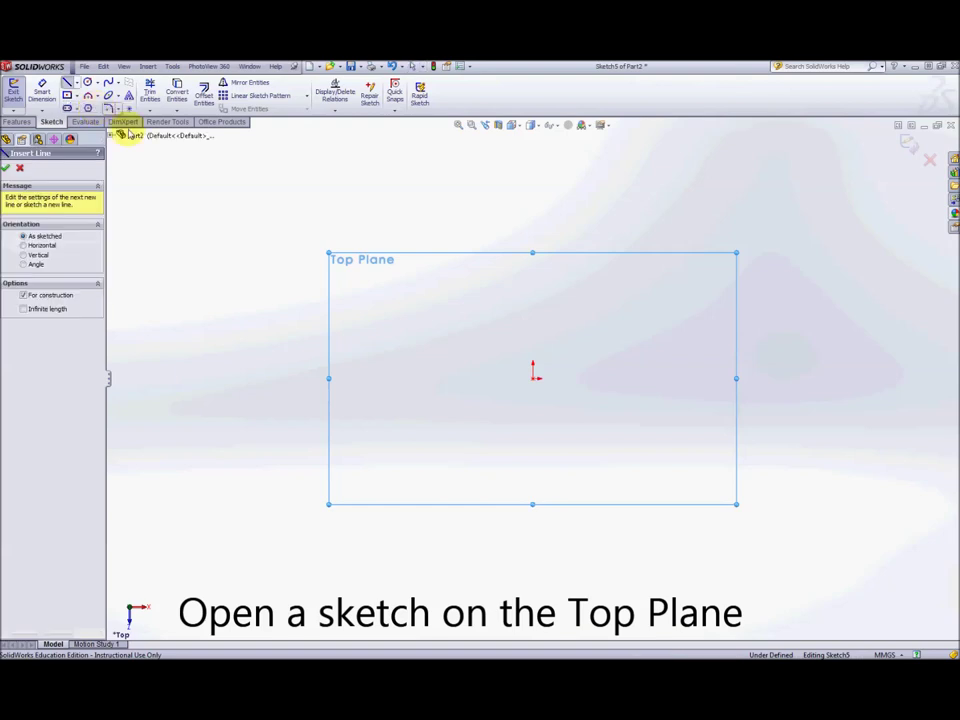
left_click(533, 378)
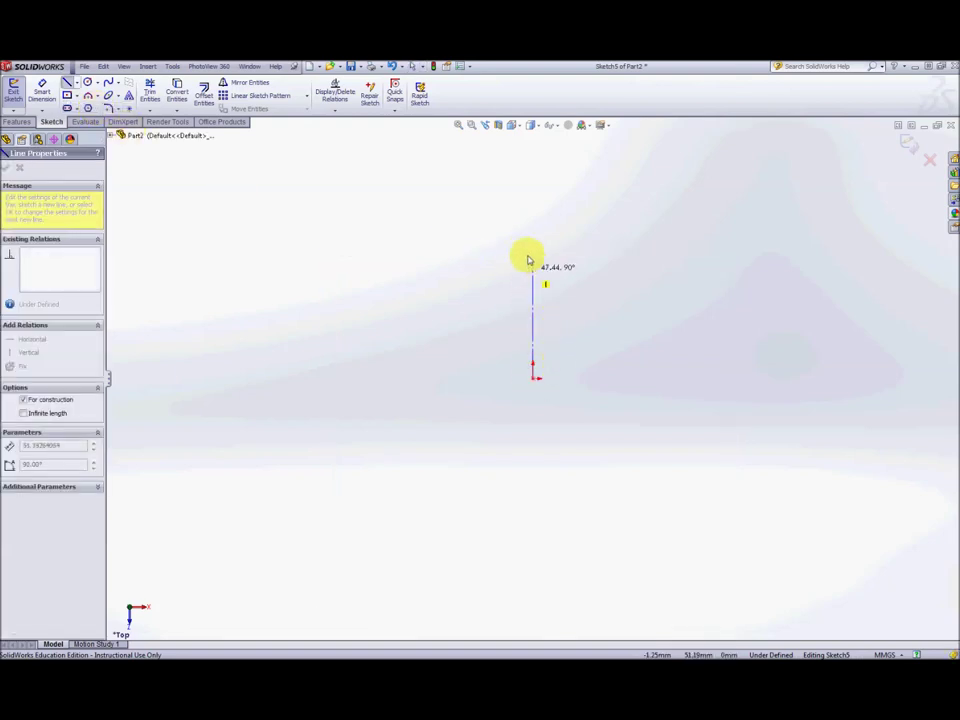
left_click(532, 166)
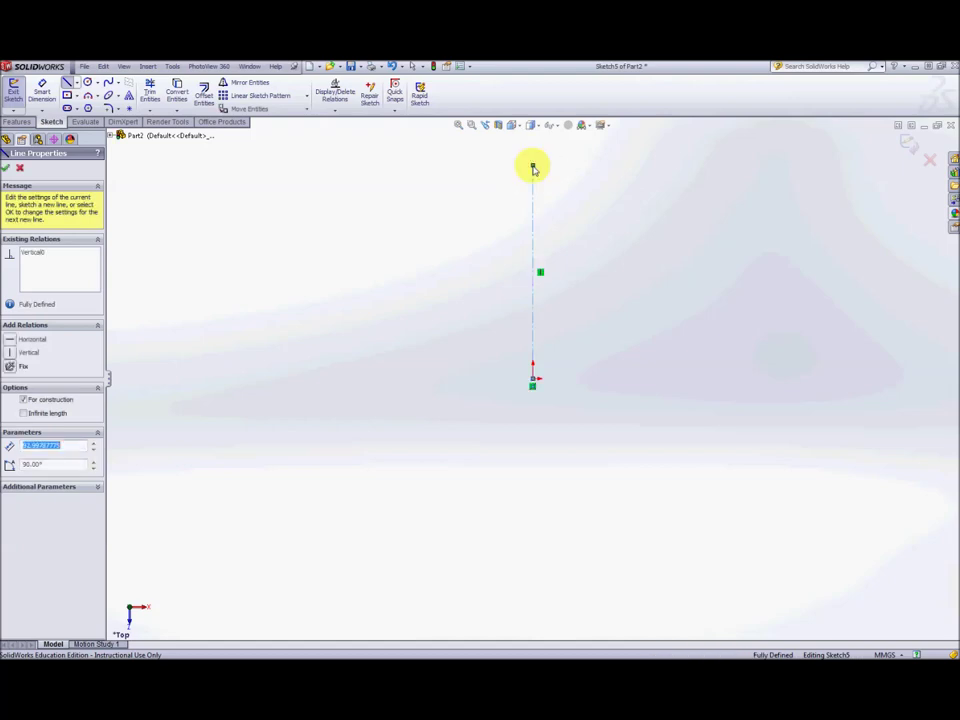
key("Escape")
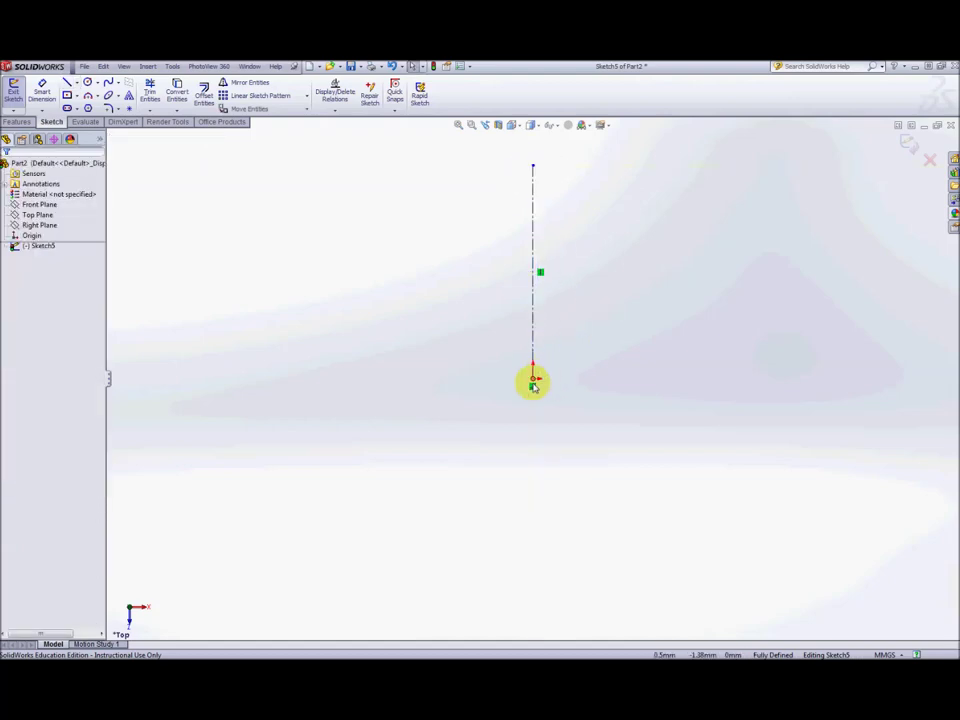
Step: Sketch a horizontal centerline about 110 mm long from the origin in the positive X direction
left_click(76, 84)
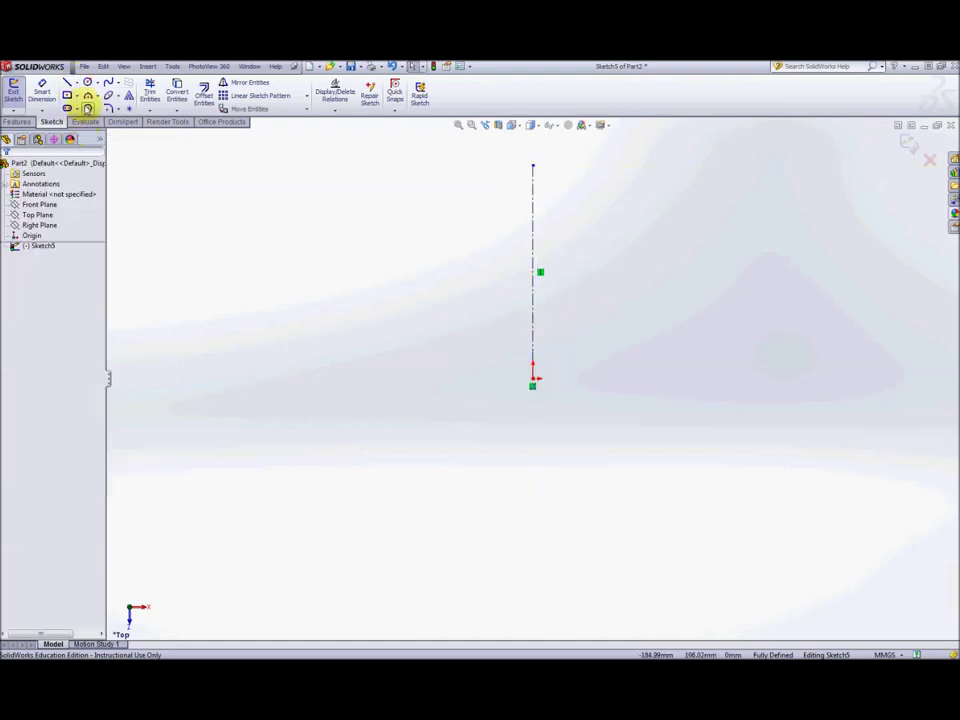
left_click(92, 105)
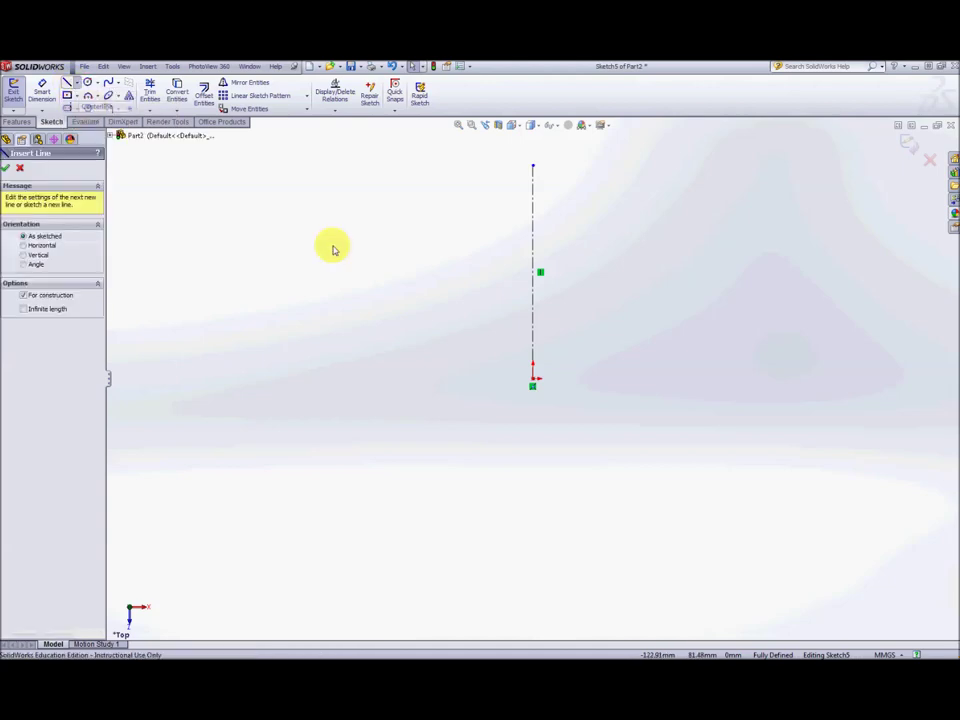
left_click(533, 379)
left_click(786, 379)
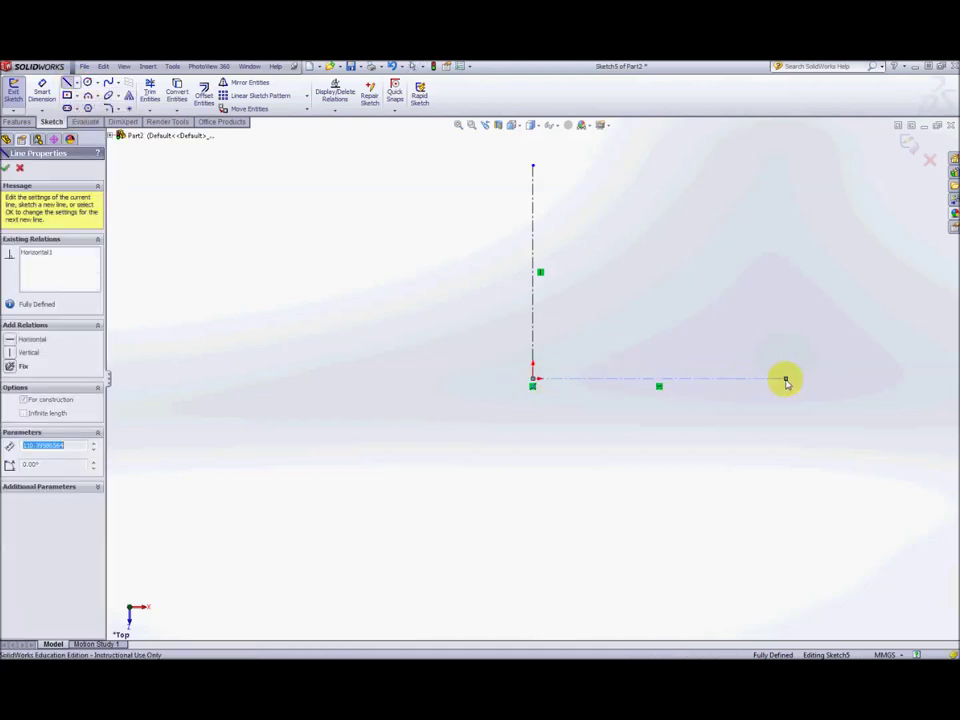
key("Escape")
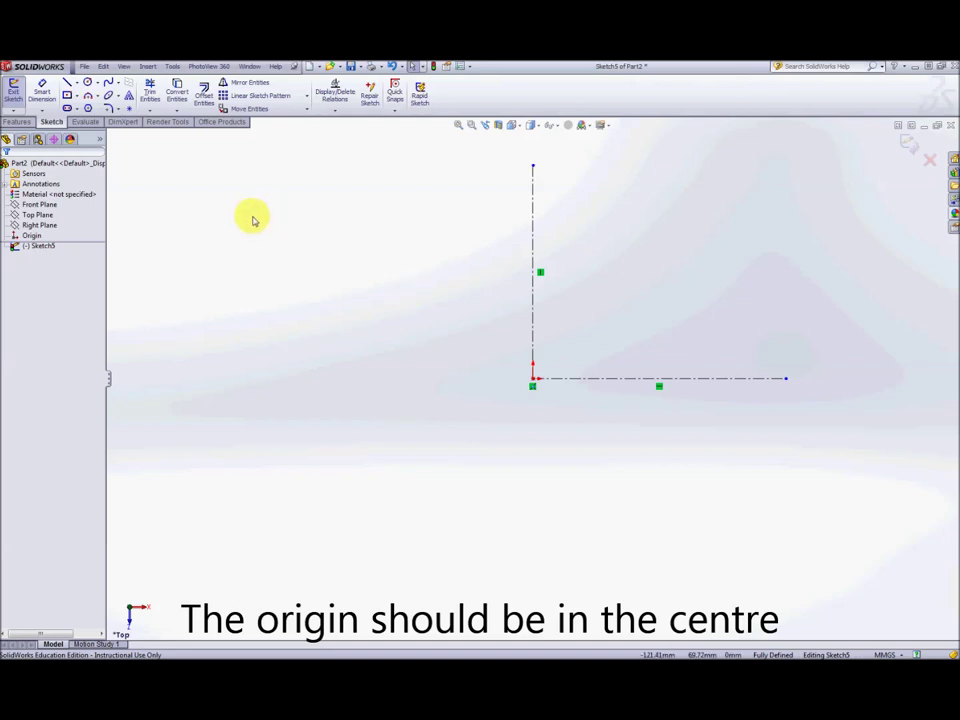
Step: Sketch a center rectangle on the origin and stretch it by its upper-left corner to about 145 by 64 mm
left_click(77, 97)
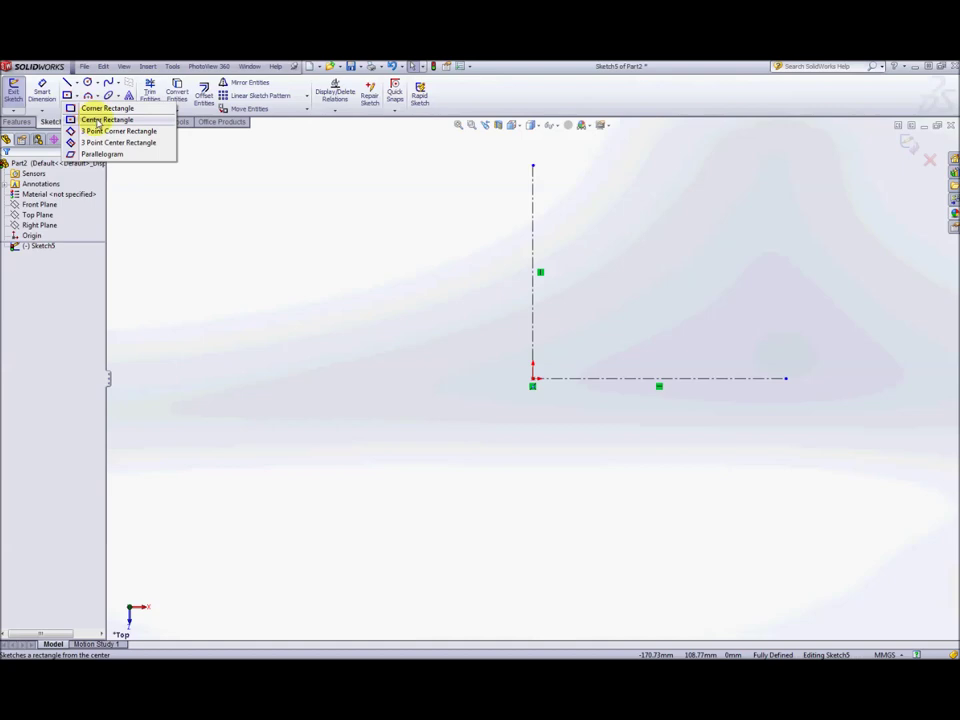
left_click(99, 120)
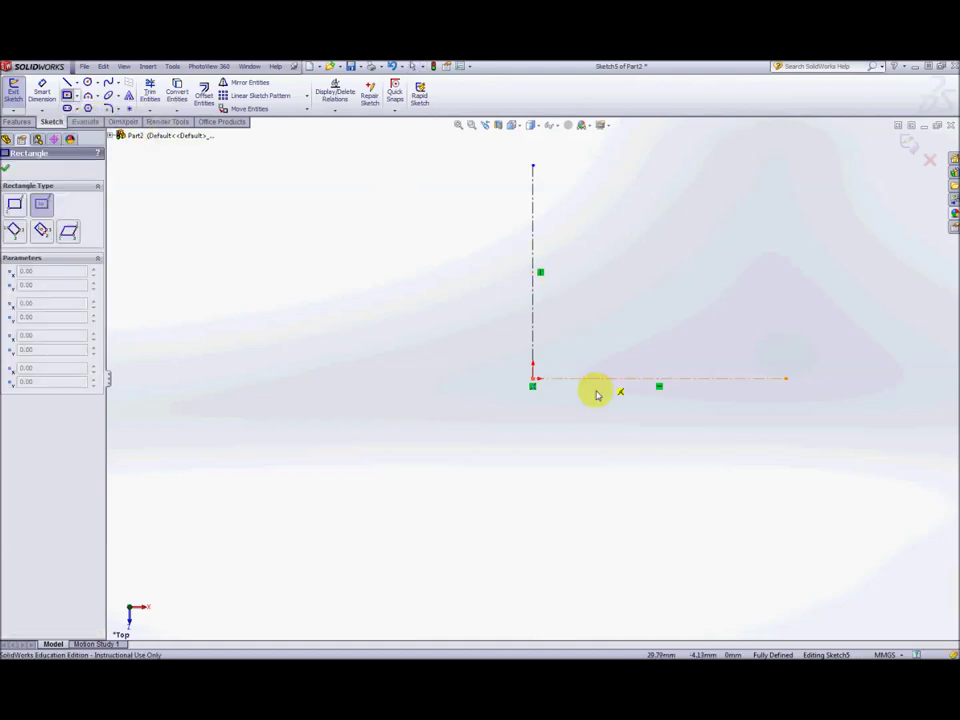
left_click_drag(533, 378, 381, 320)
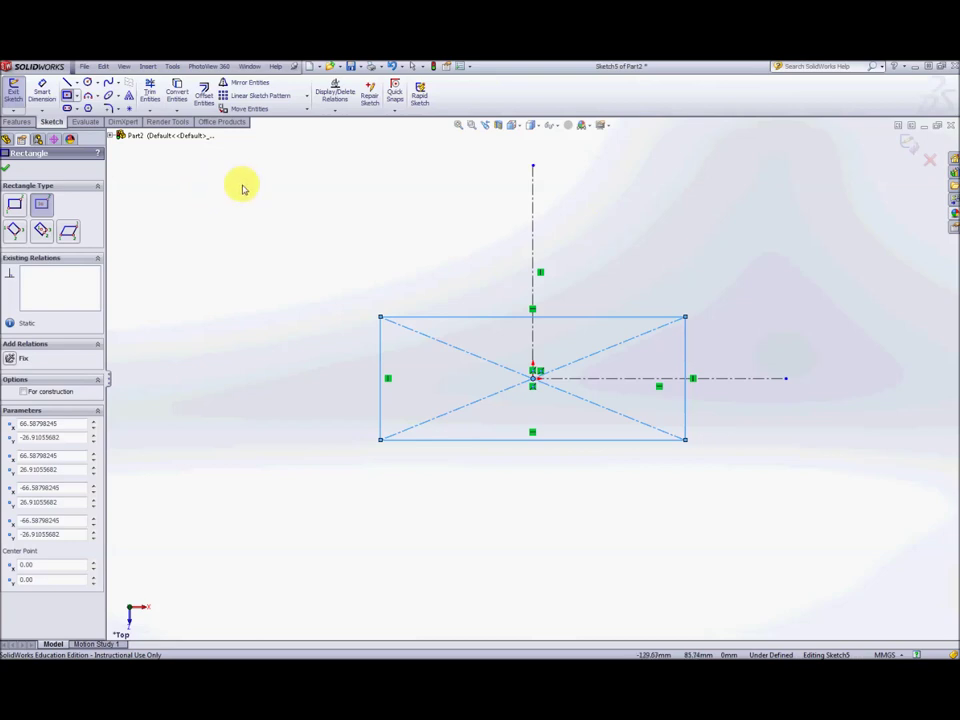
key("Escape")
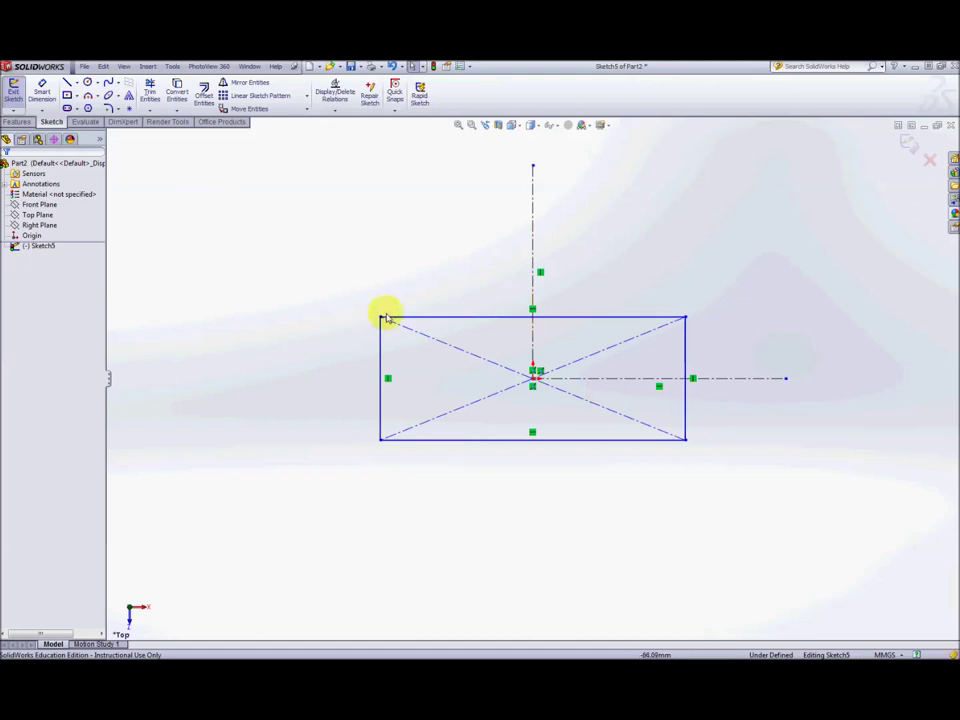
mouse_move(380, 320)
left_mouse_down()
mouse_move(386, 330)
mouse_move(366, 305)
left_mouse_up()
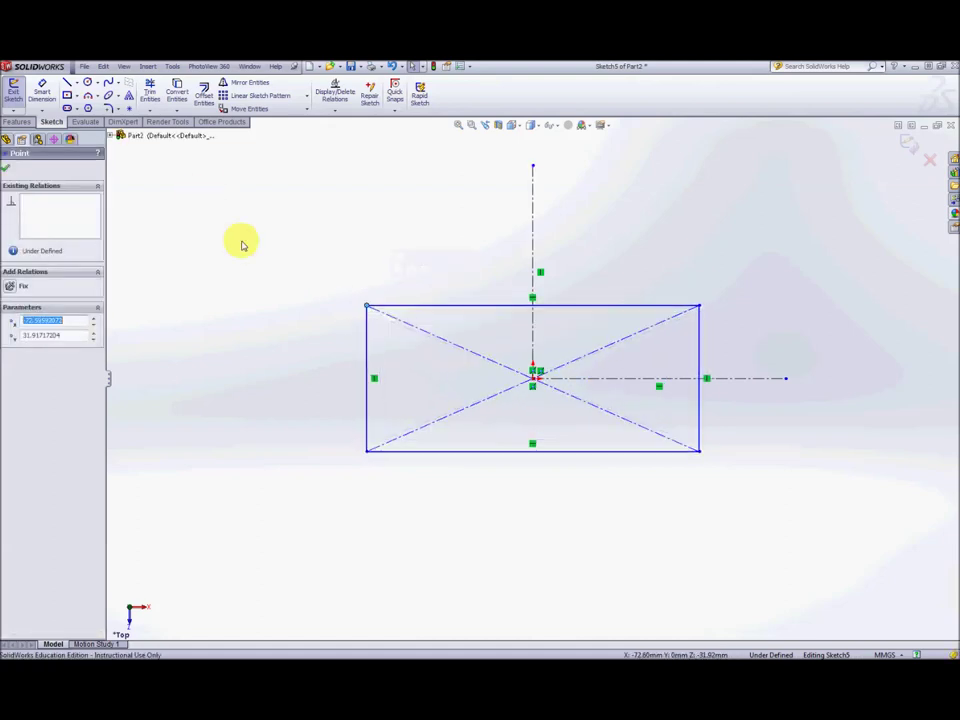
Step: Dimension the rectangle's left vertical edge and set its height to 10 mm
left_click(41, 92)
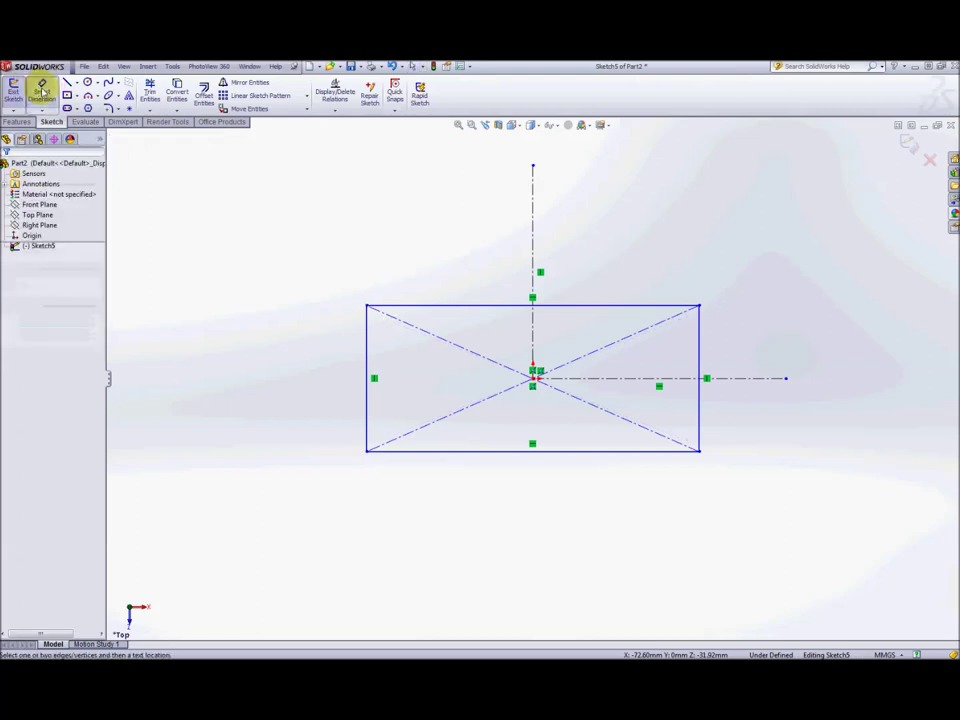
left_click(368, 344)
left_click(321, 352)
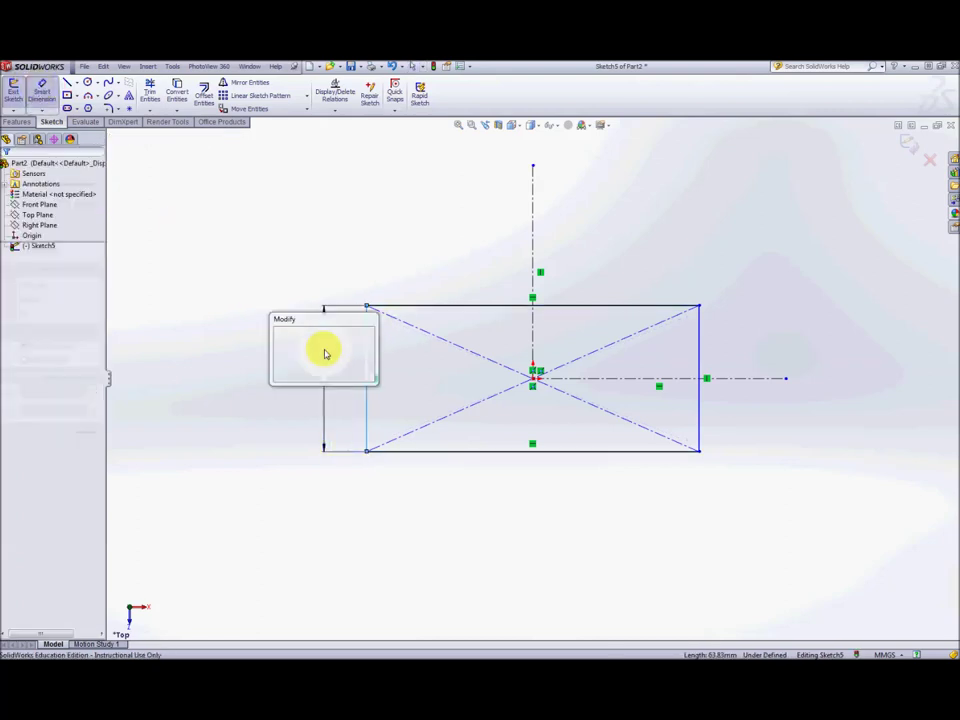
type("10")
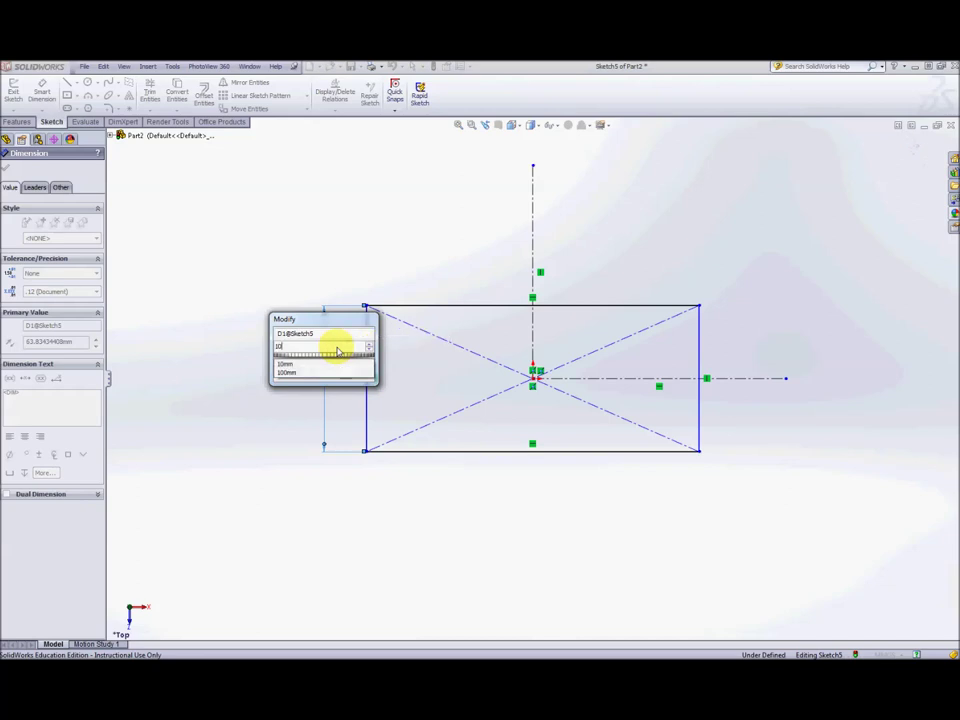
key("Return")
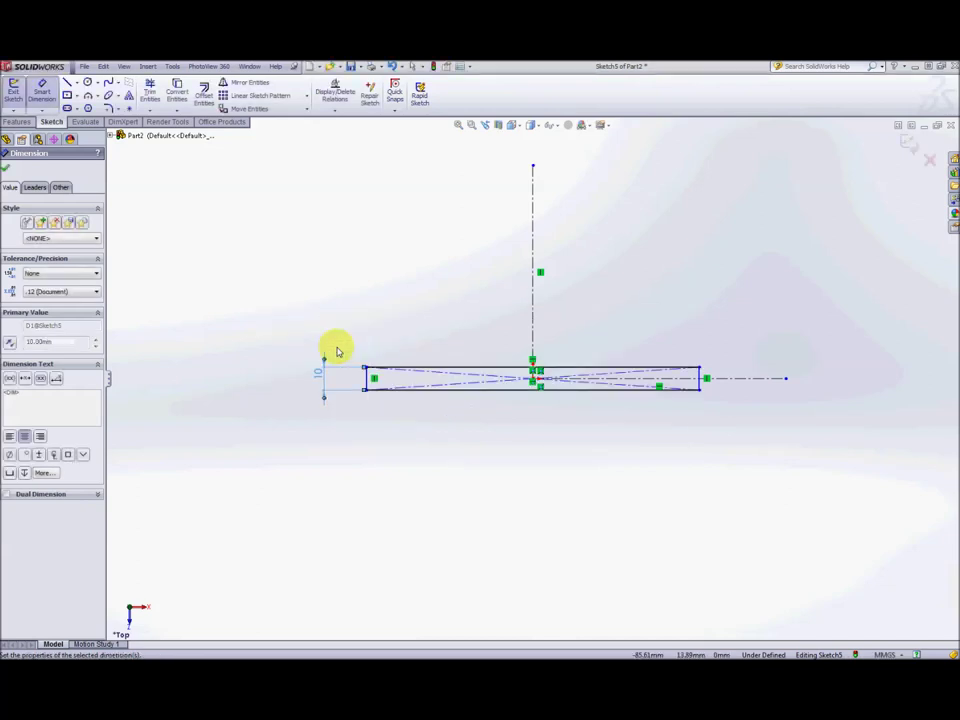
Step: Dimension the rectangle's upper horizontal edge and set its width to 38 mm
left_click(490, 372)
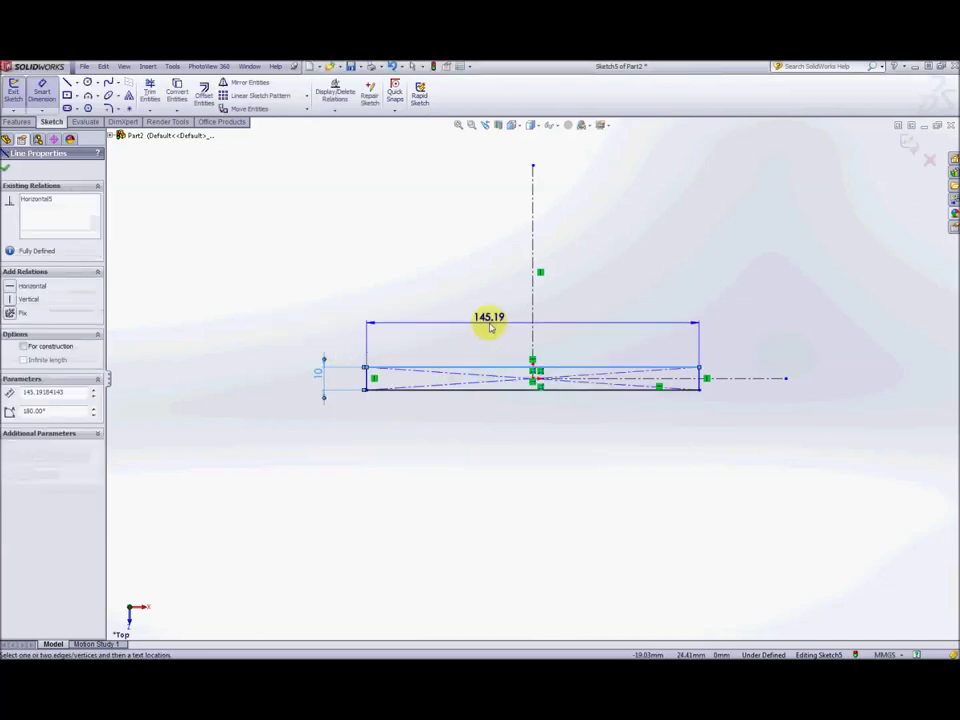
left_click(486, 327)
type("38")
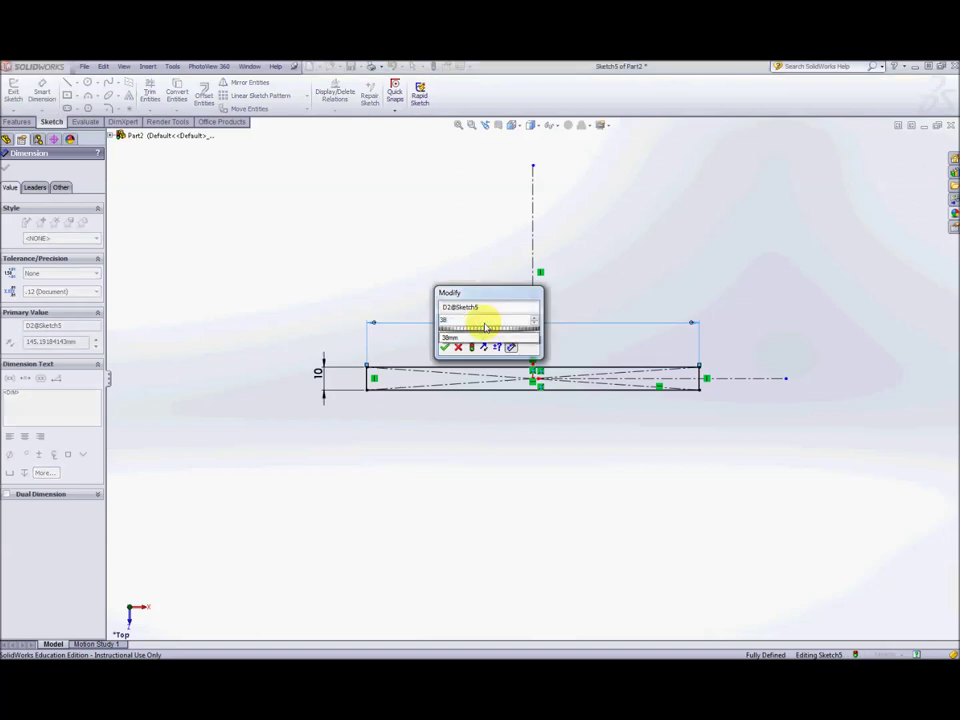
key("Return")
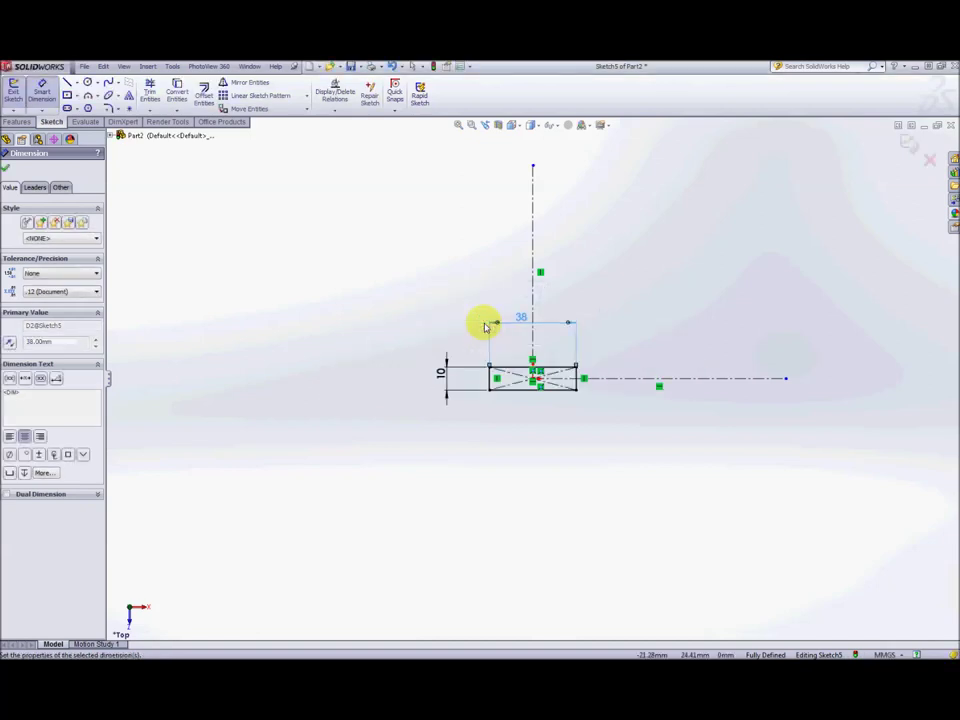
scroll(555, 388, "down", 6)
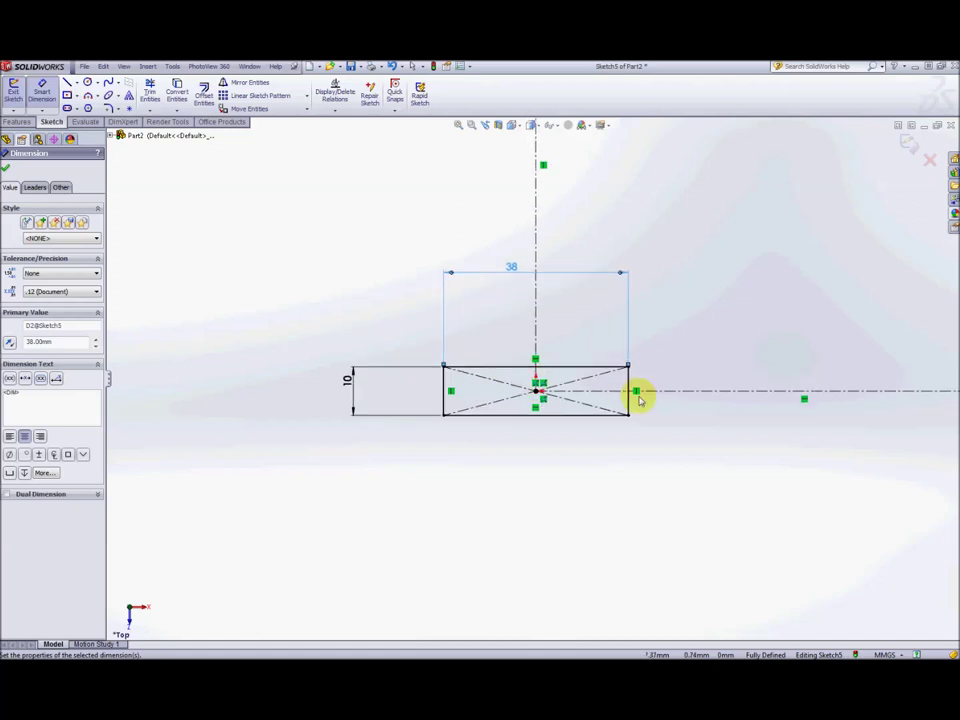
key("Escape")
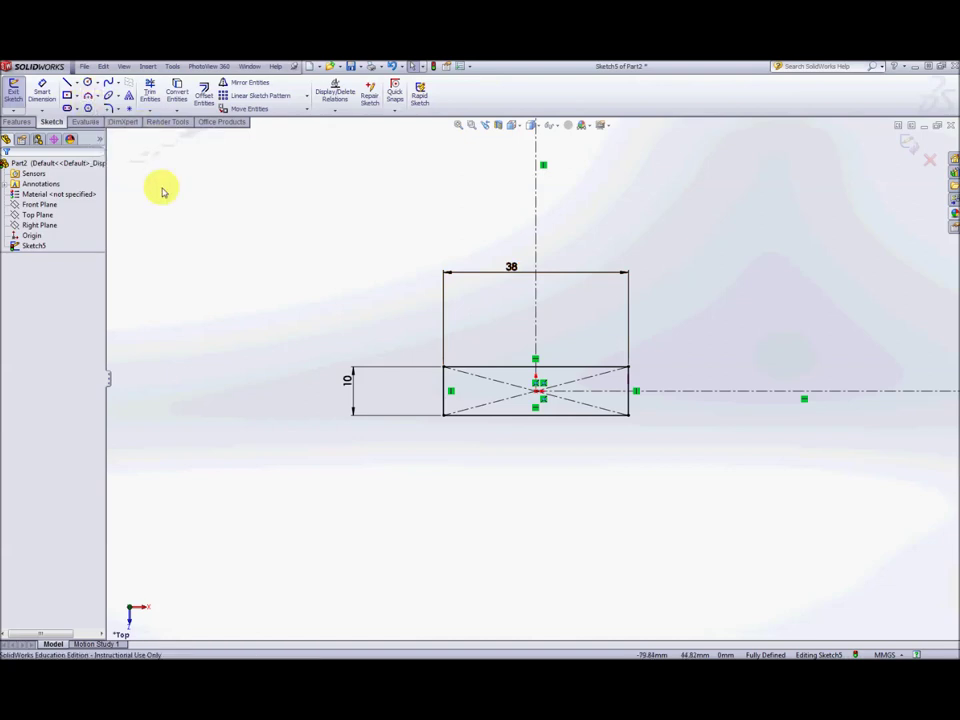
Step: Sketch a three-point arc of about 56 mm radius between the rectangle's two upper corners, bulging upward with its peak on the vertical centerline
left_click(88, 96)
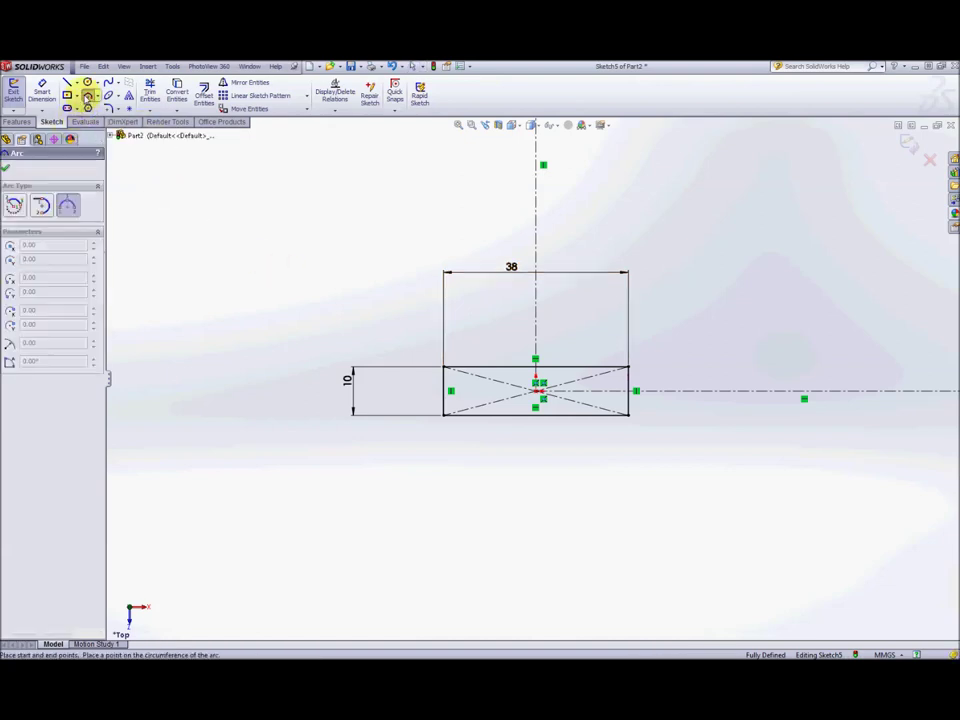
left_click(445, 370)
left_click(628, 368)
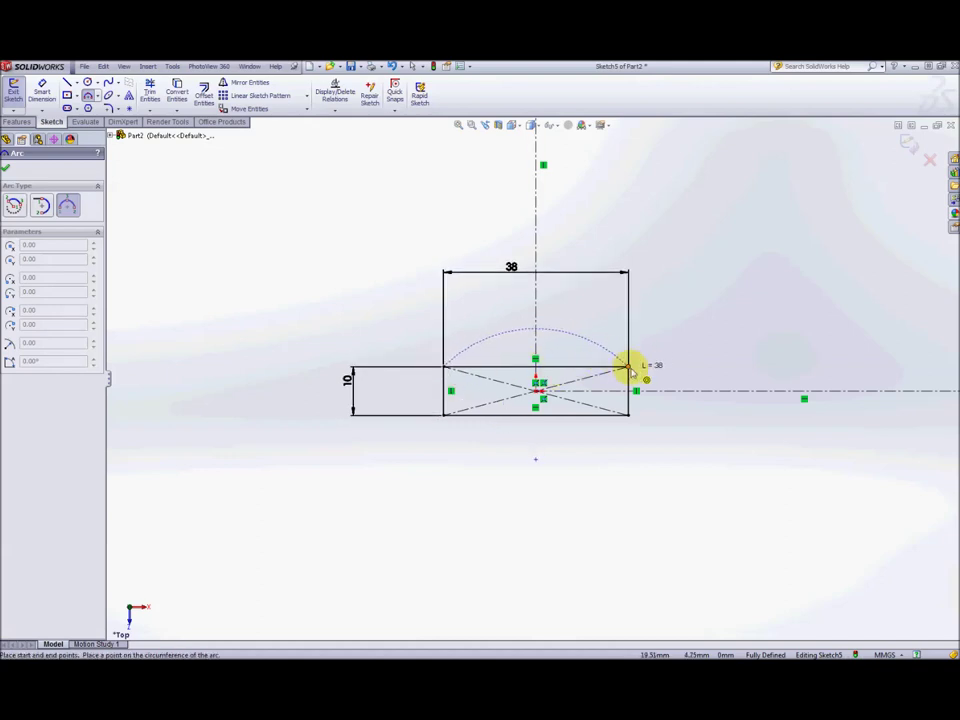
left_click(556, 353)
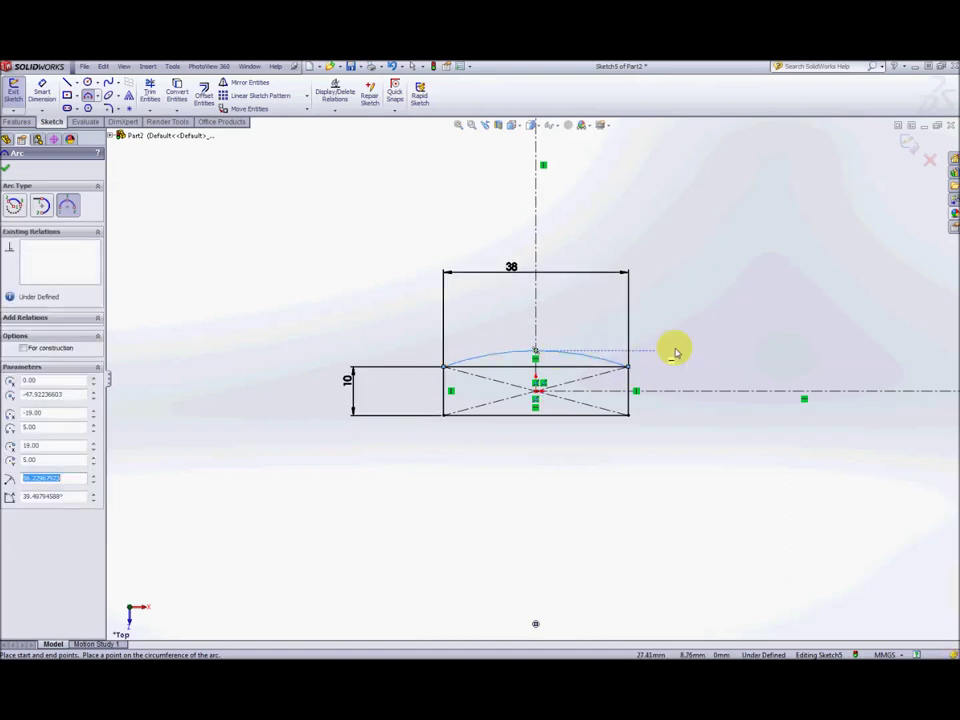
Step: Dimension the arc above the rectangle and set its radius to 100 mm
left_click(42, 90)
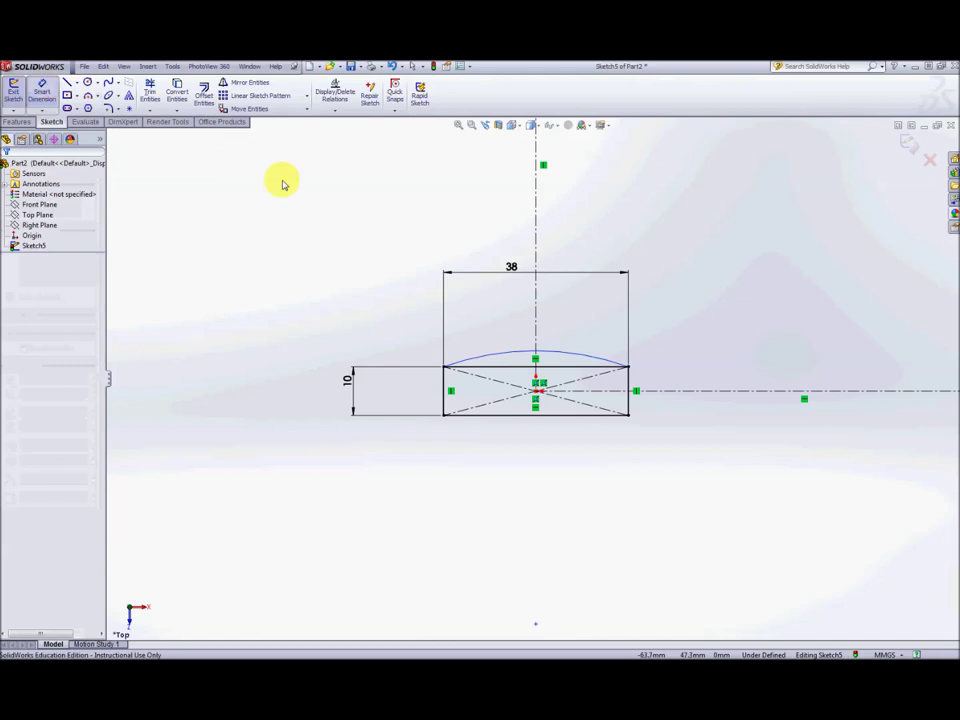
left_click(573, 355)
left_click(668, 245)
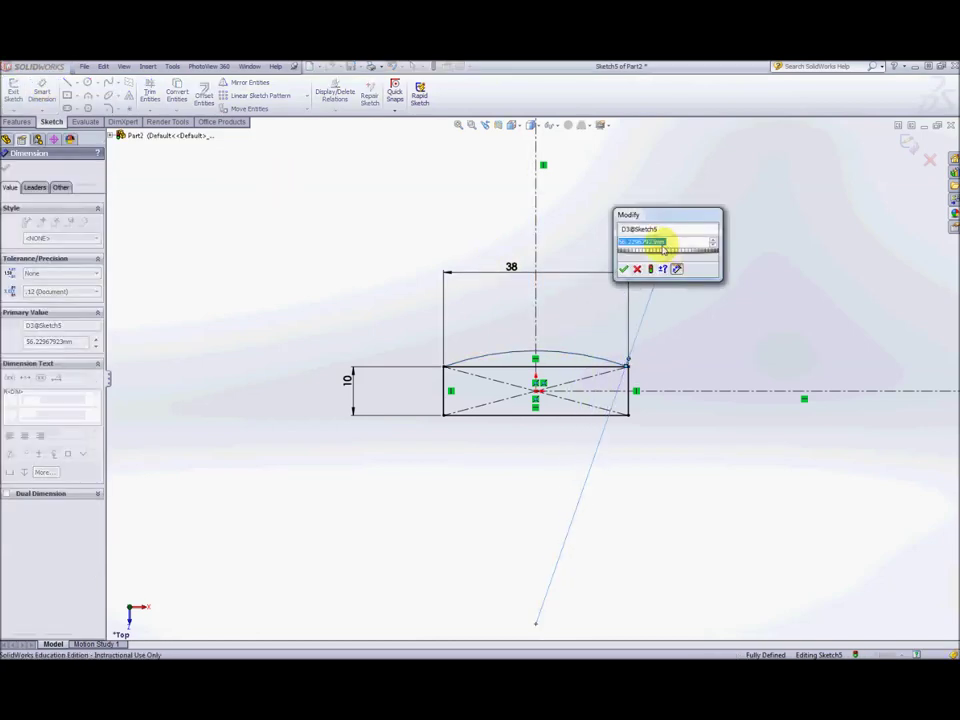
type("100")
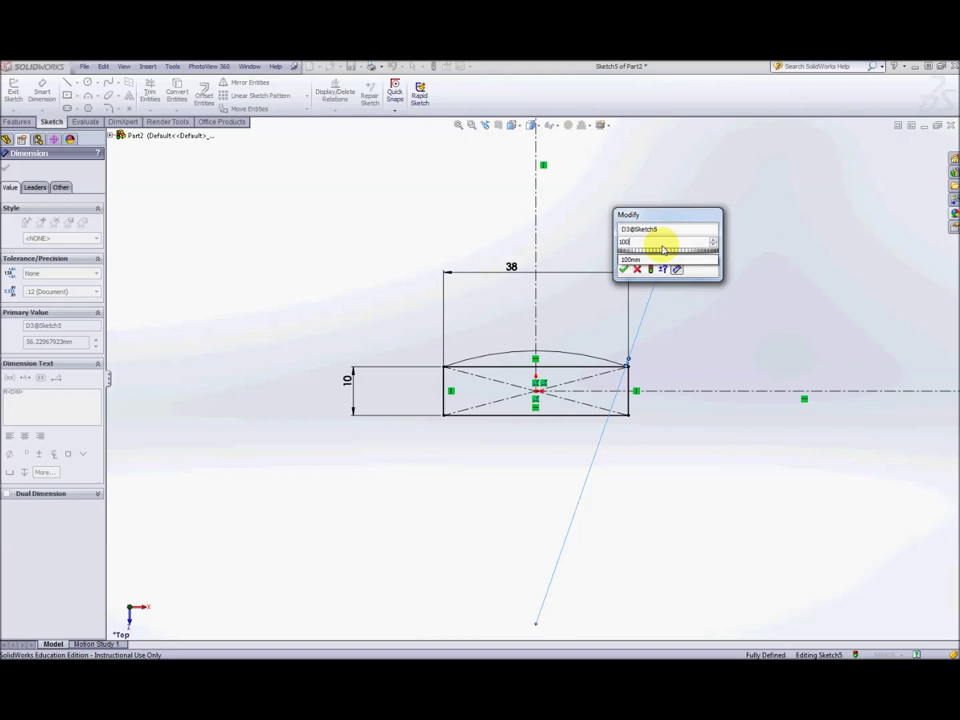
key("Return")
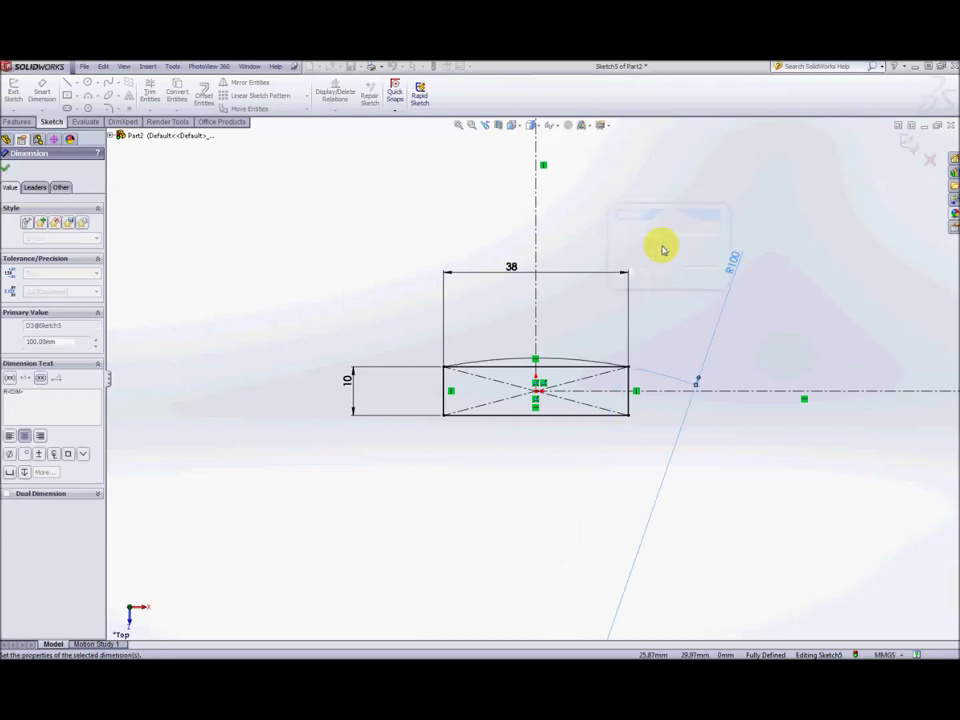
left_click(611, 343)
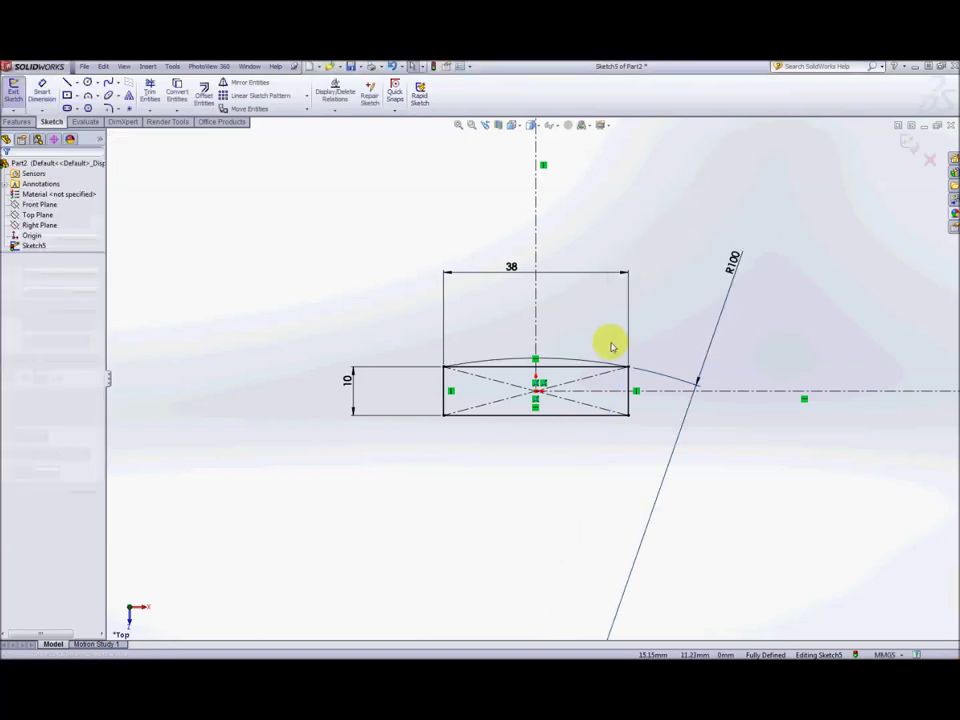
Step: Convert the rectangle's upper horizontal line beneath the arc to construction geometry
scroll(574, 379, "down", 2)
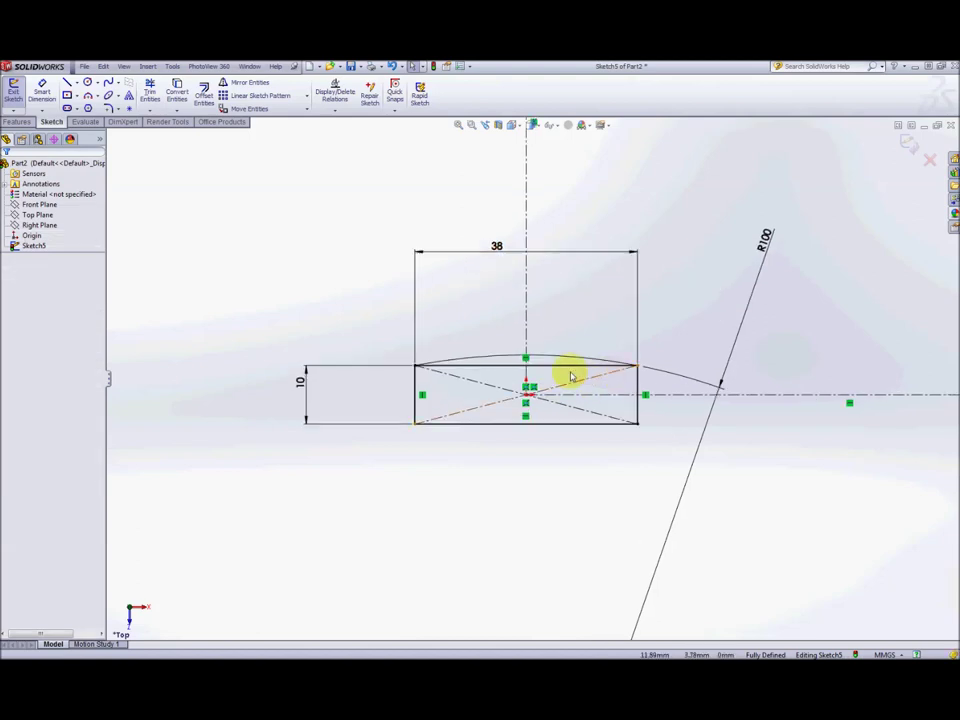
scroll(585, 370, "down", 2)
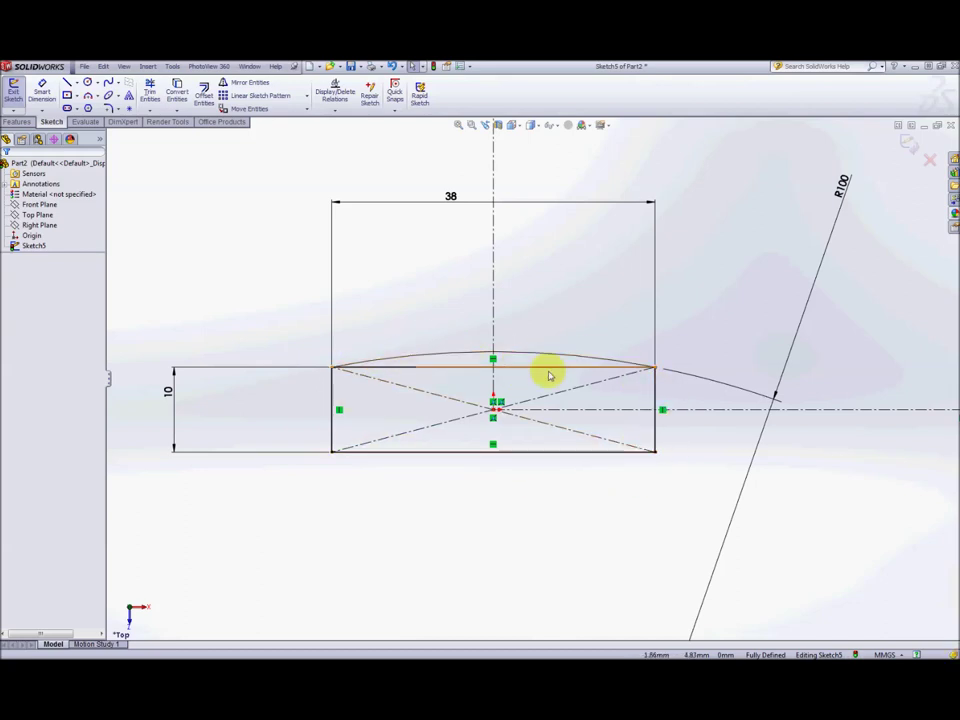
left_click(461, 367)
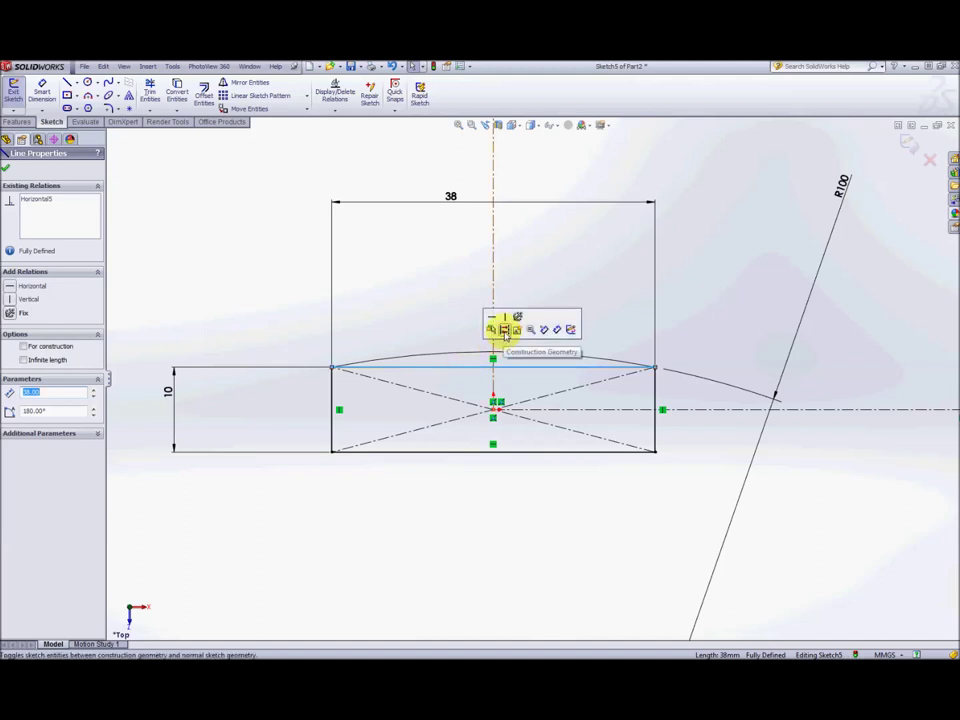
left_click(24, 346)
left_click(531, 326)
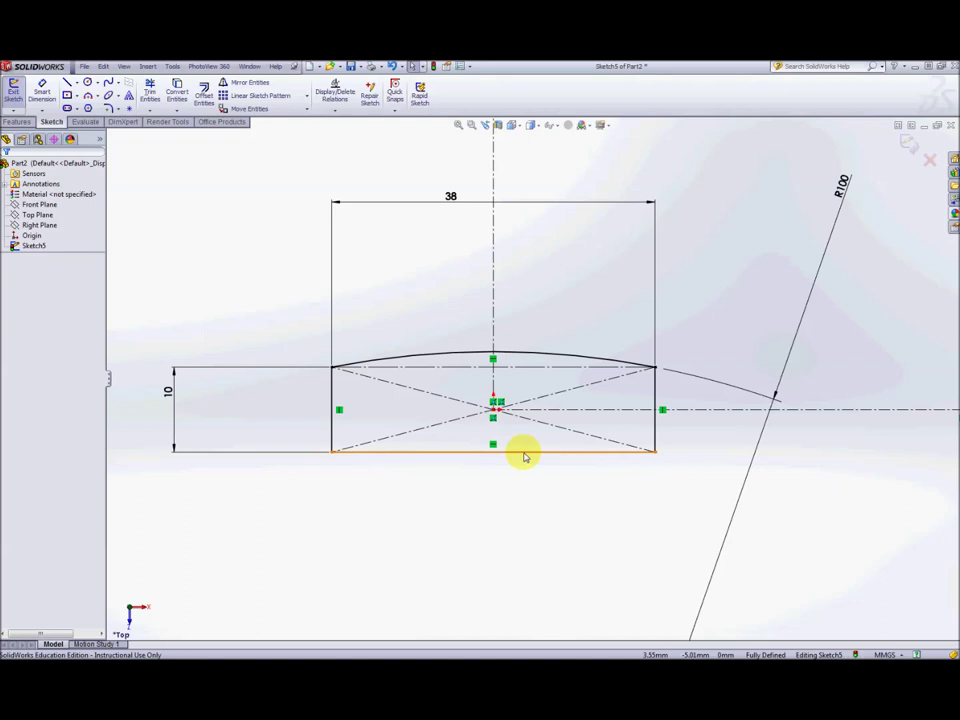
Step: Convert the rectangle's lower horizontal line to construction geometry
left_click(524, 452)
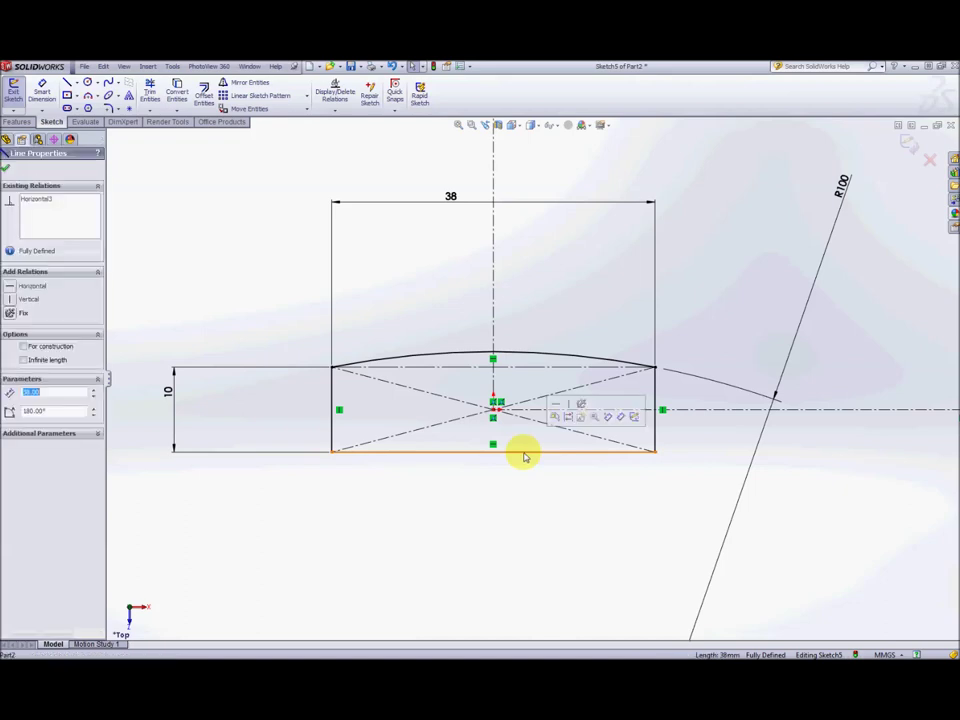
left_click(568, 418)
left_click(589, 491)
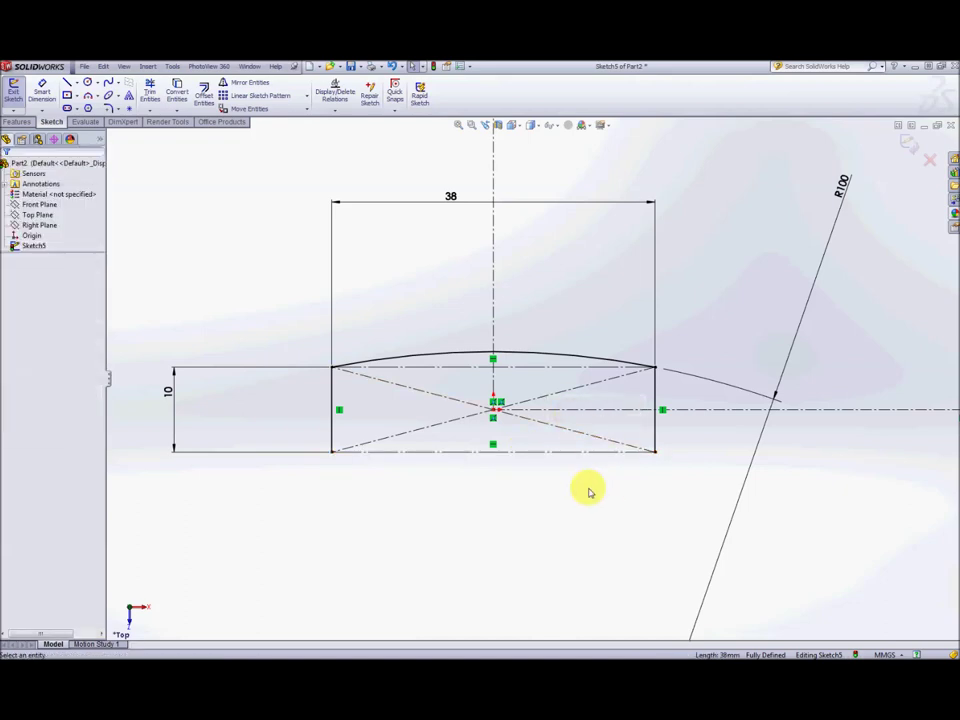
left_click(563, 358)
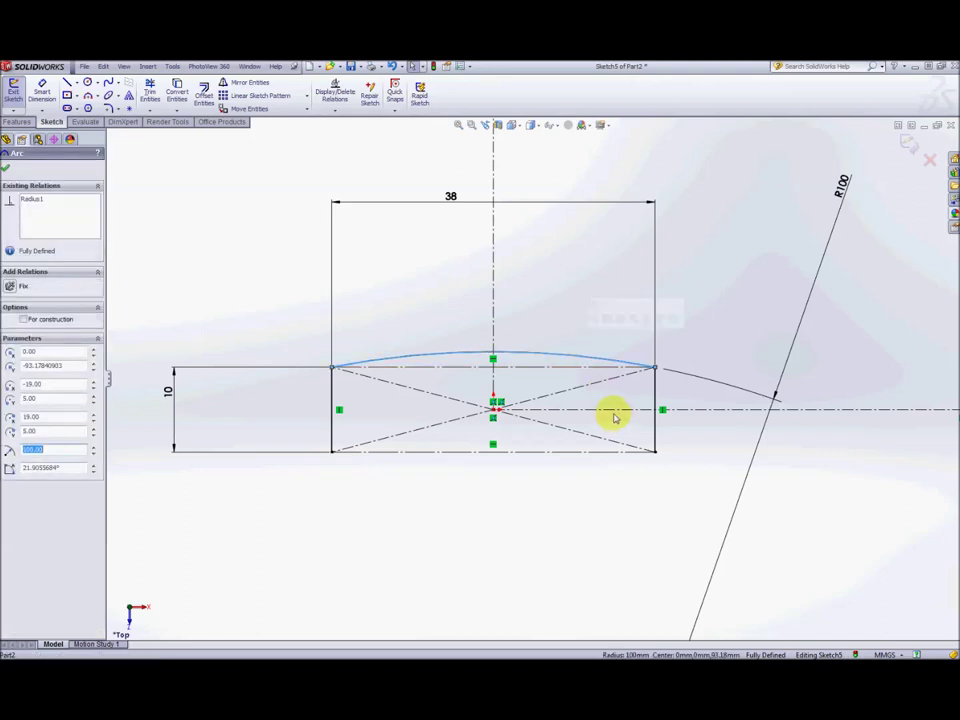
left_click(655, 410, "ctrl")
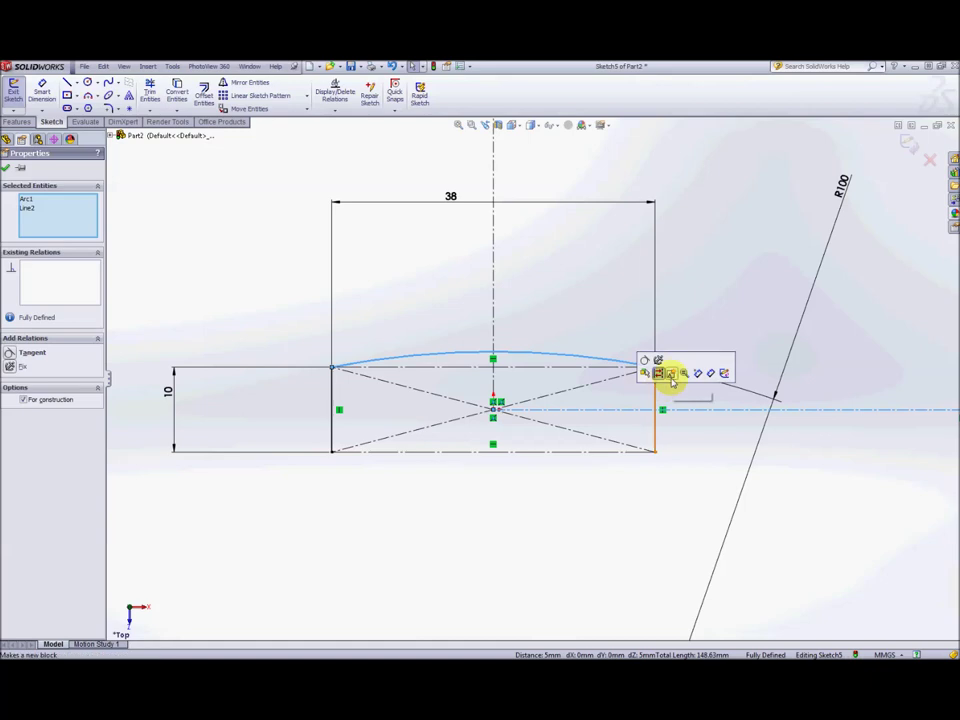
left_click(560, 296)
Step: Mirror the R100 arc about the horizontal centerline to form the profile's lower curved edge
left_click(551, 354)
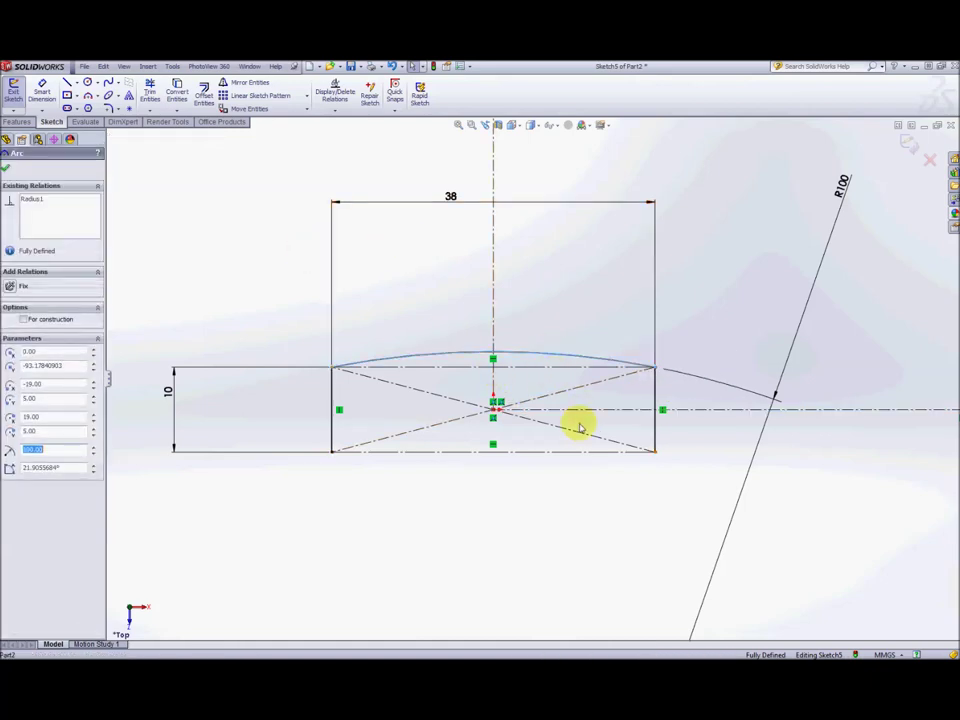
left_click(606, 411, "ctrl")
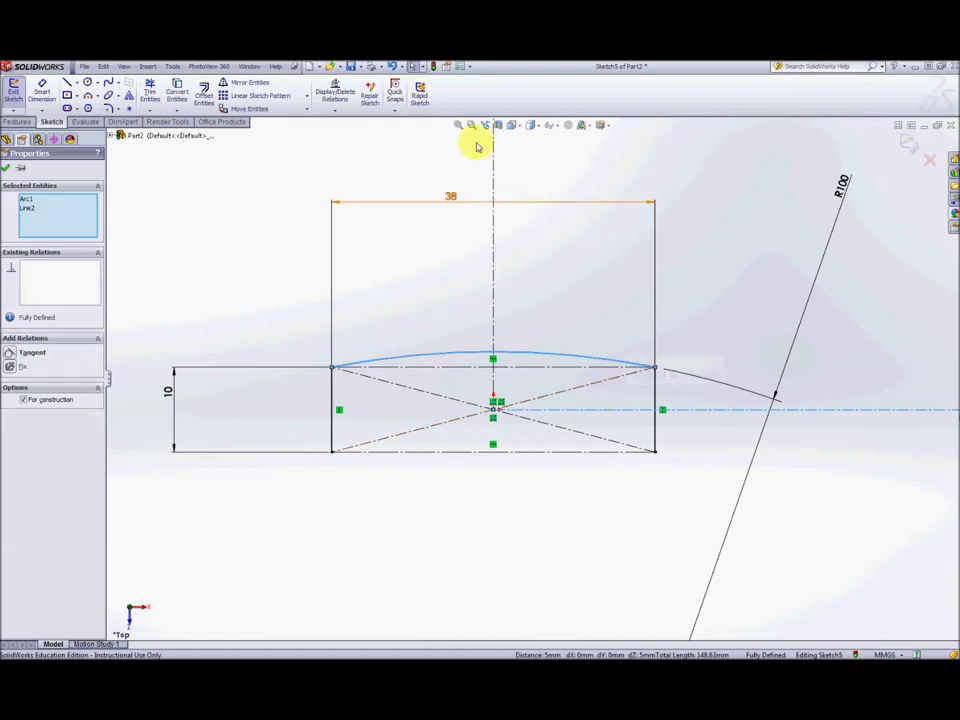
left_click(241, 84)
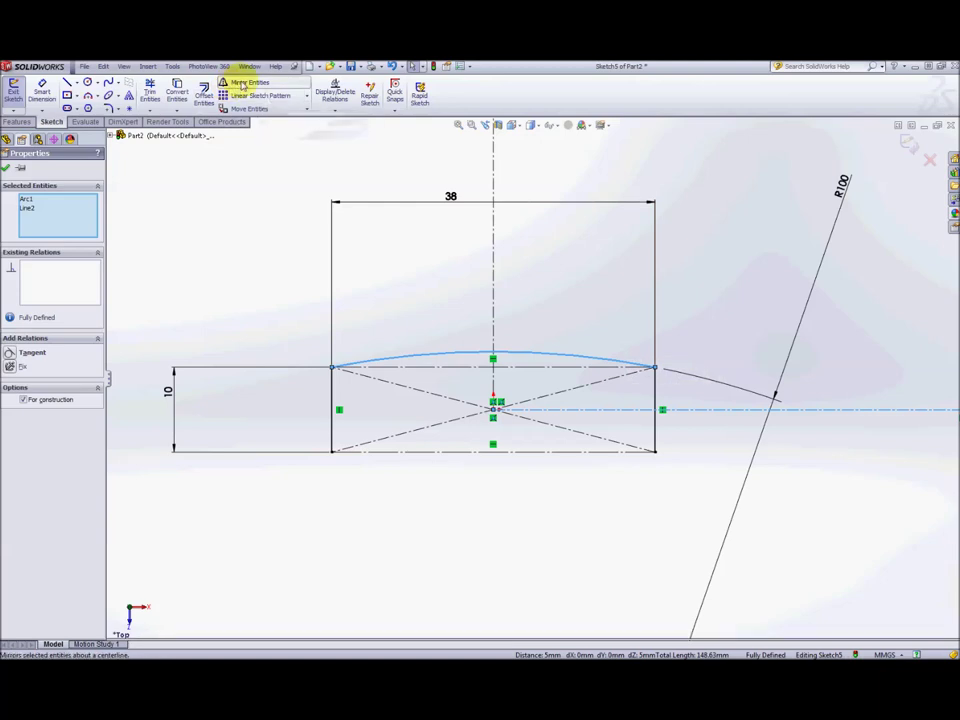
left_click(636, 519)
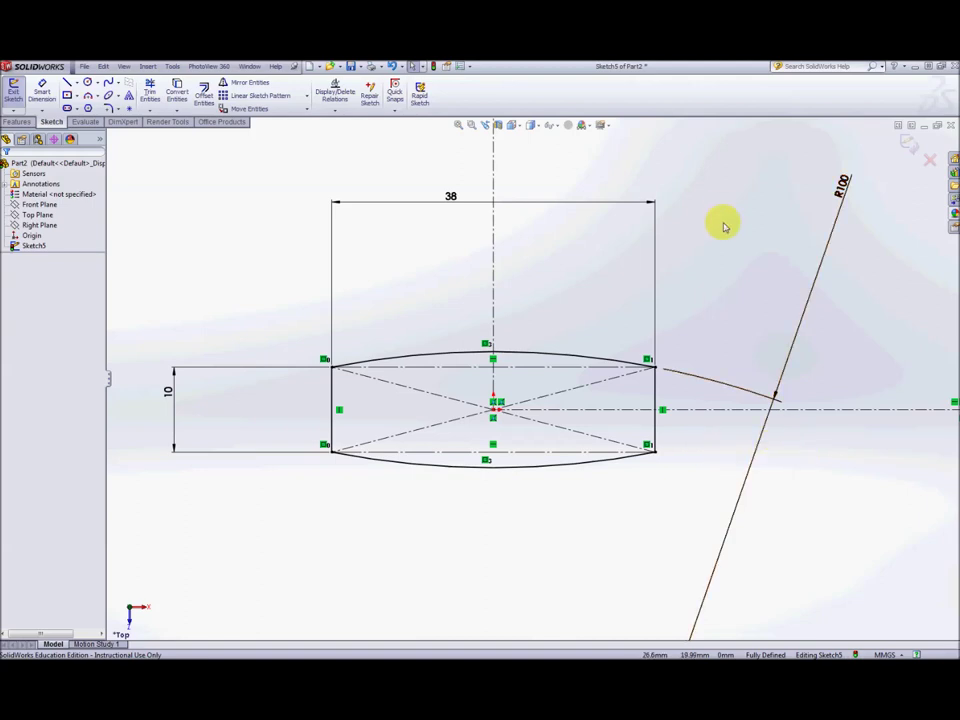
Step: Extrude the closed profile upward as a blind boss with a depth of 34 mm
left_click(17, 121)
left_click(19, 94)
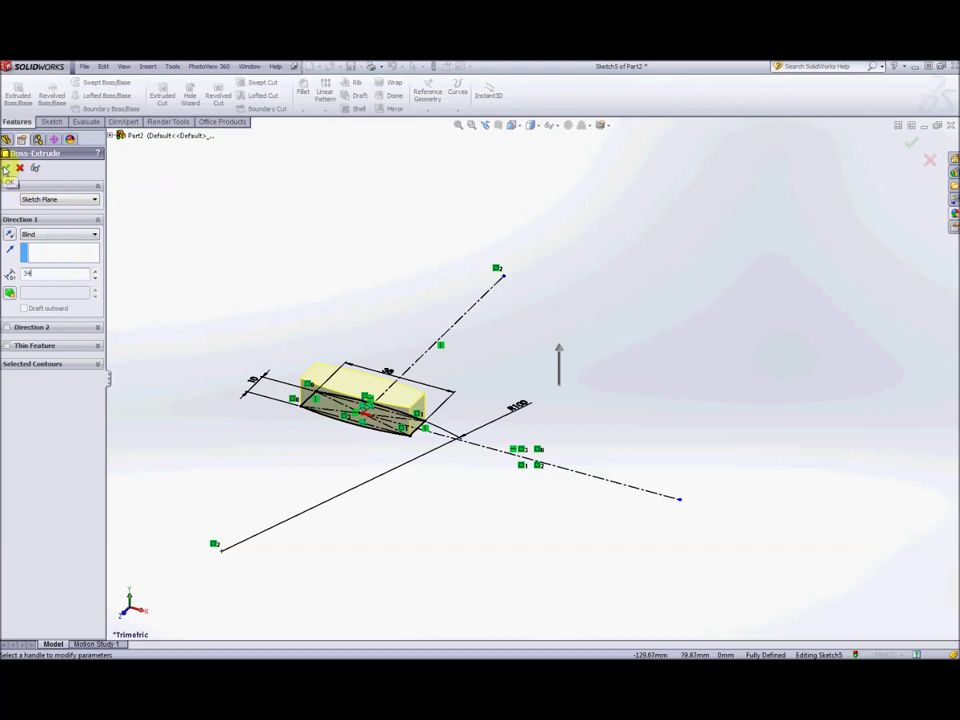
left_click(7, 169)
mouse_move(495, 405)
middle_mouse_down()
mouse_move(504, 321)
mouse_move(544, 343)
mouse_move(583, 435)
mouse_move(574, 392)
mouse_move(546, 429)
mouse_move(549, 409)
mouse_move(594, 386)
mouse_move(564, 386)
mouse_move(564, 366)
middle_mouse_up()
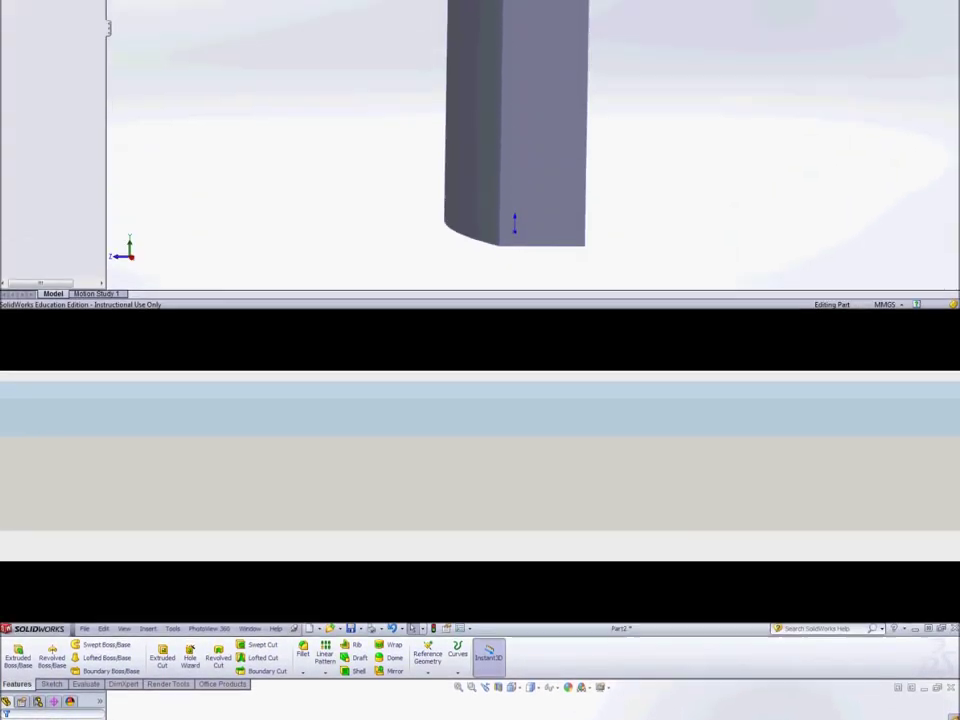
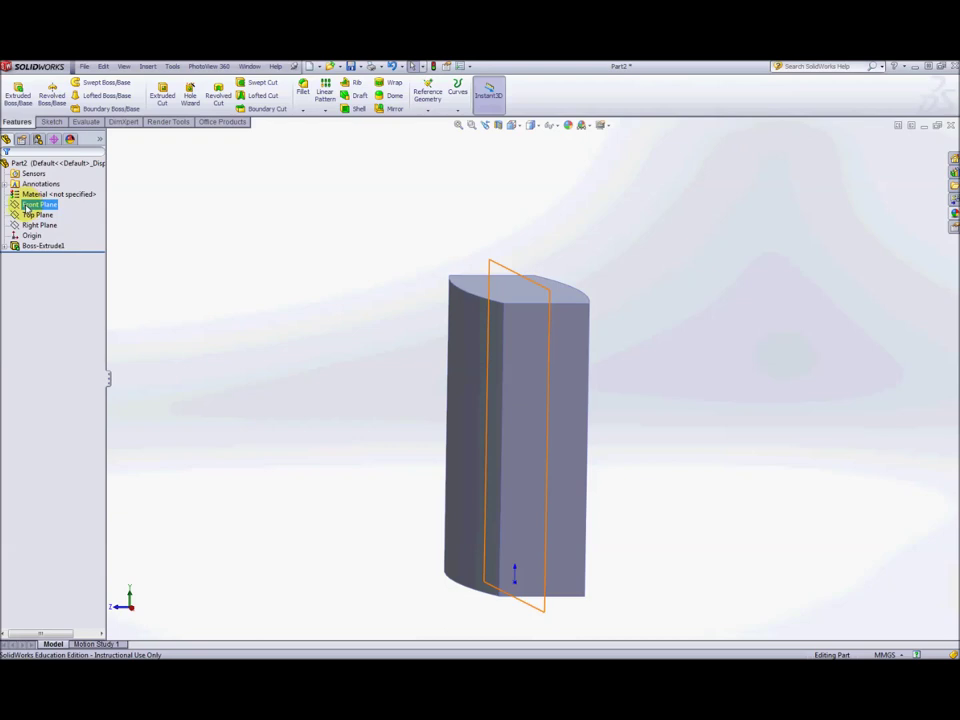
Step: Show the Front Plane and the Right Plane in the model
right_click(30, 207)
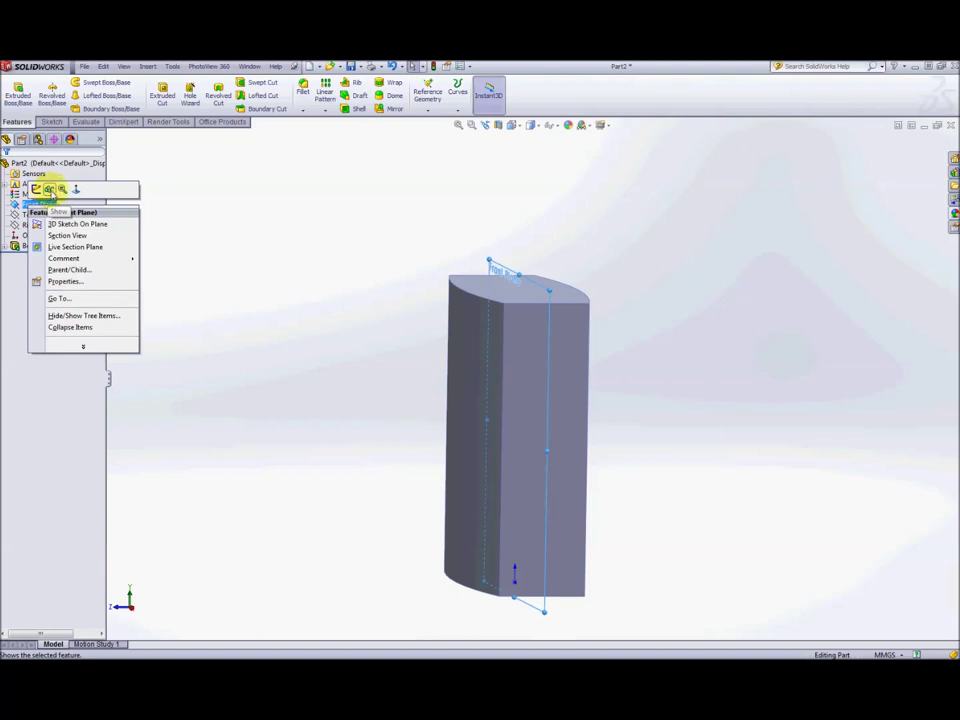
left_click(49, 189)
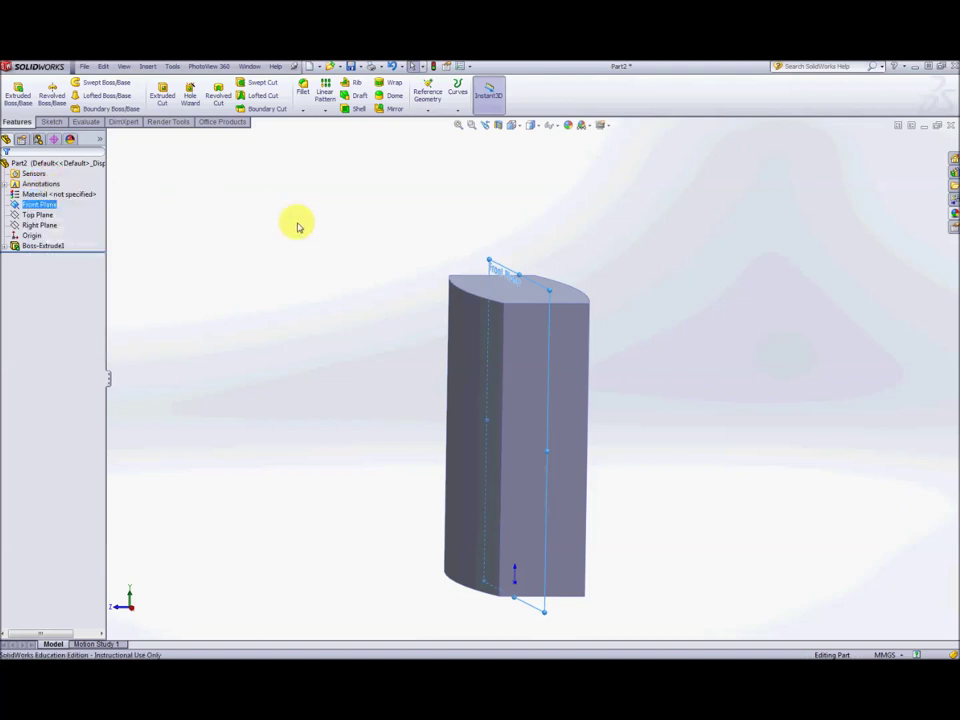
right_click(35, 227)
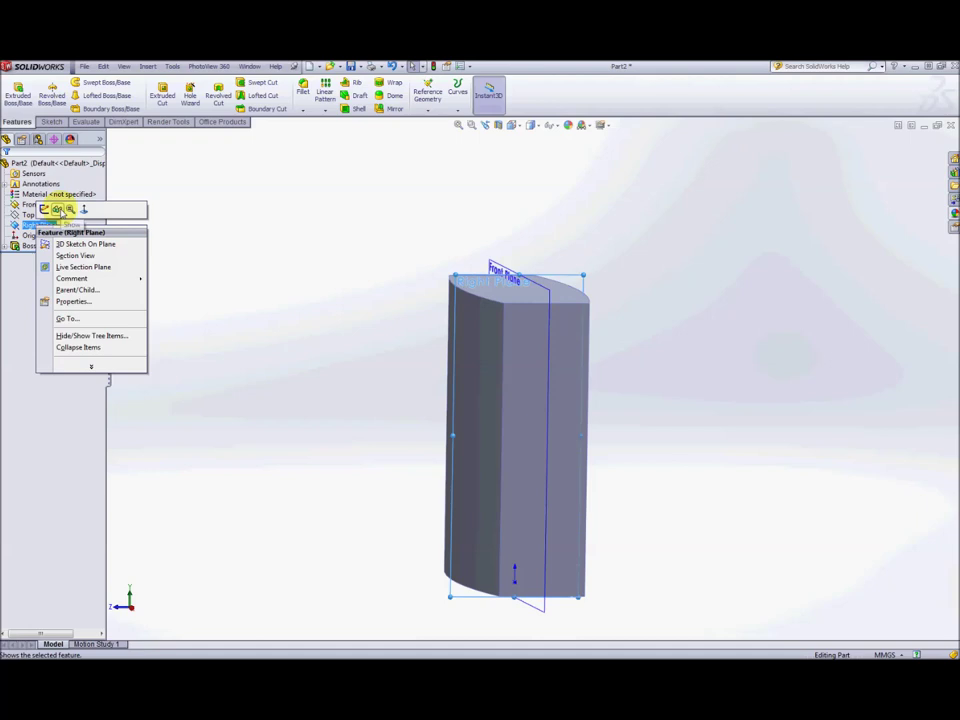
left_click(61, 211)
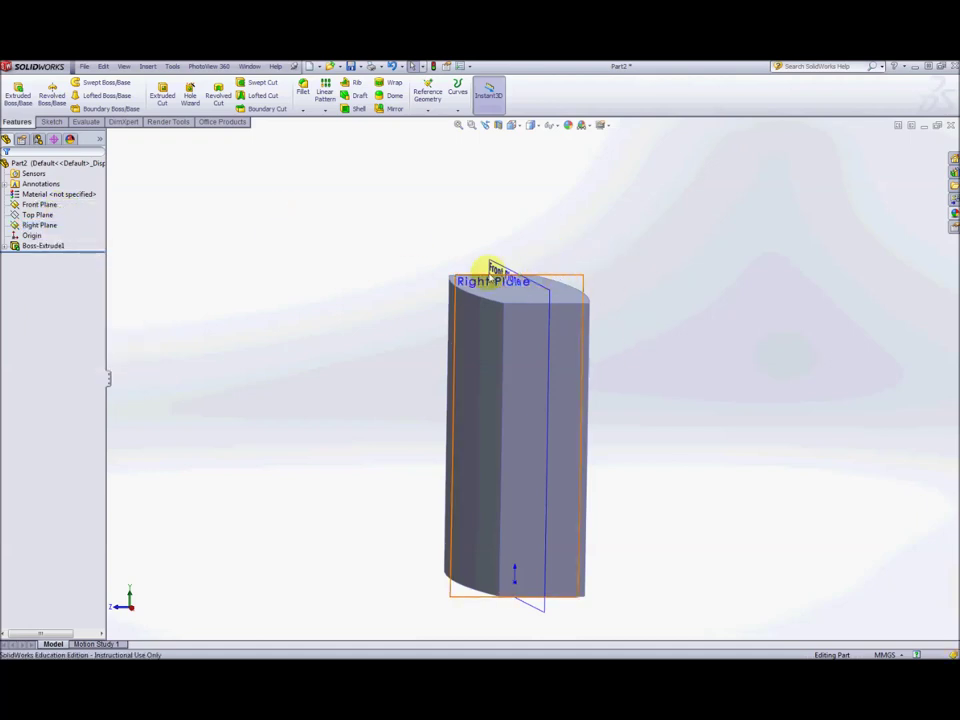
middle_click_drag(632, 300, 589, 304)
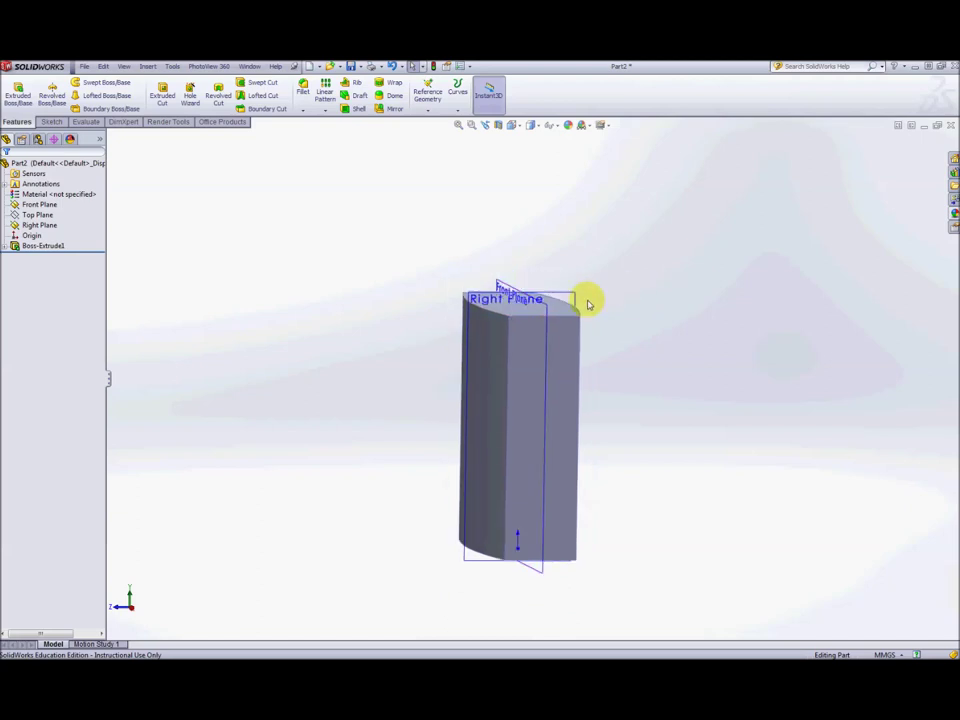
scroll(491, 313, "down", 2)
left_click(493, 313)
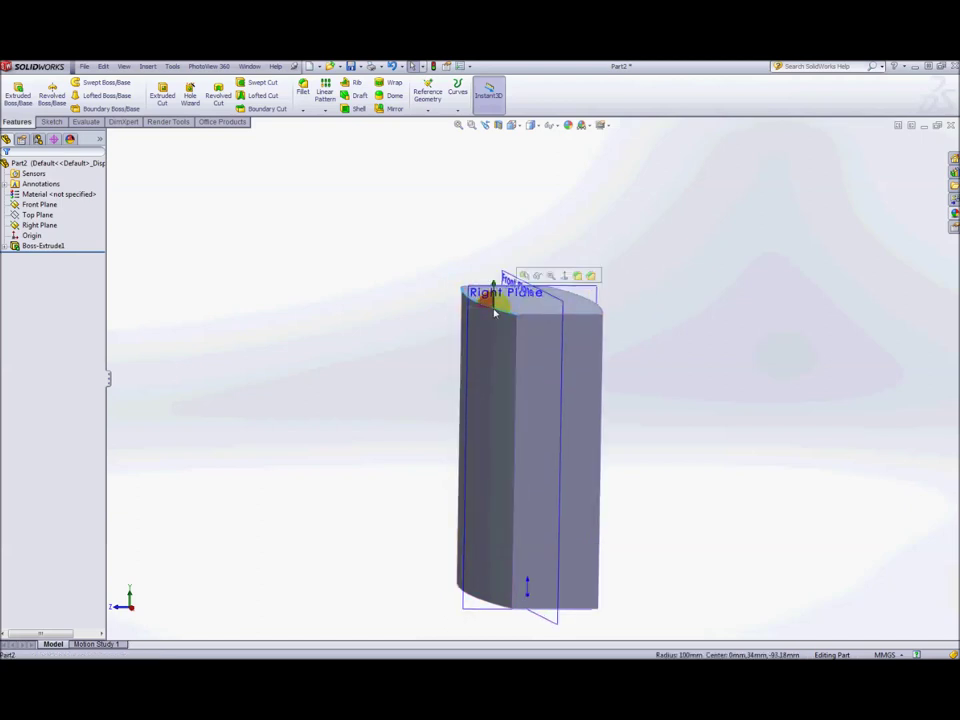
left_click(303, 110)
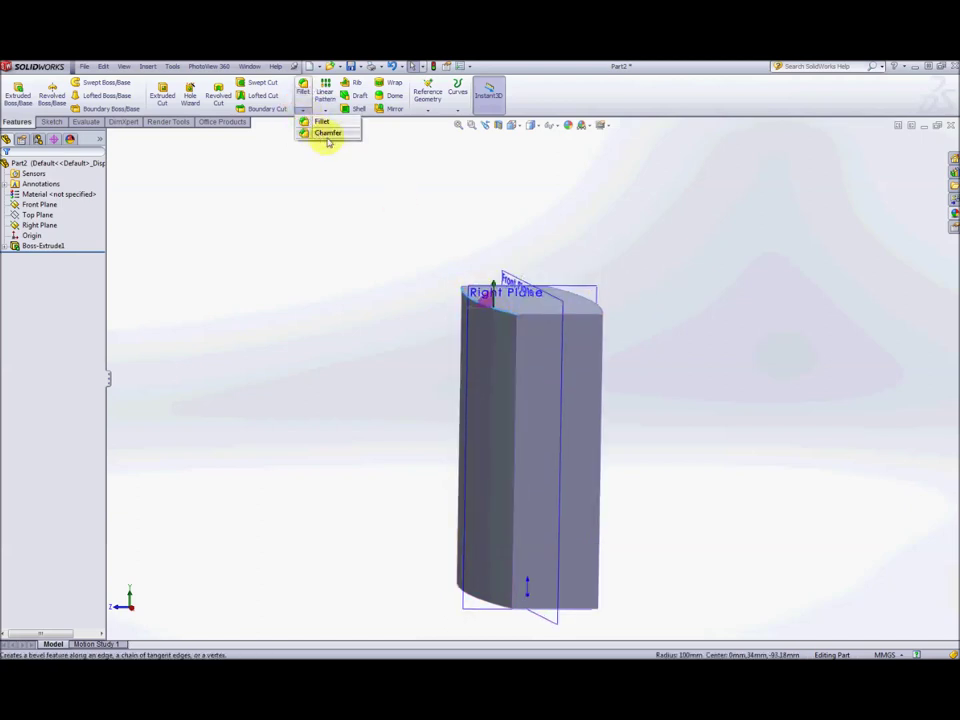
left_click(680, 288)
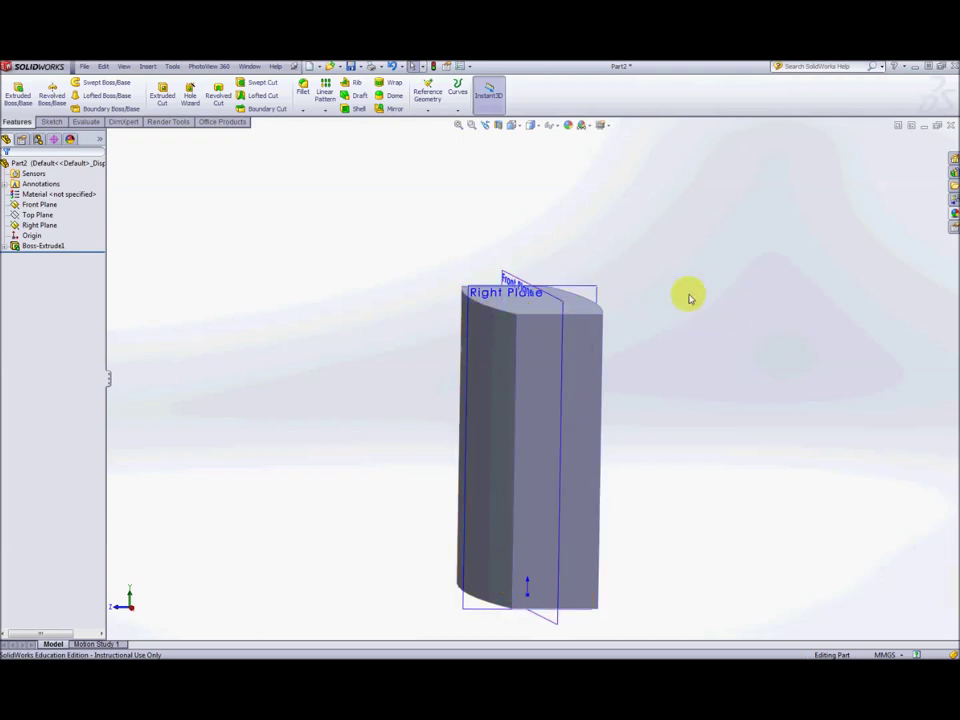
Step: Start a sketch on the Right Plane and convert the curved face's vertical silhouette edge into a sketch line
left_click(481, 292)
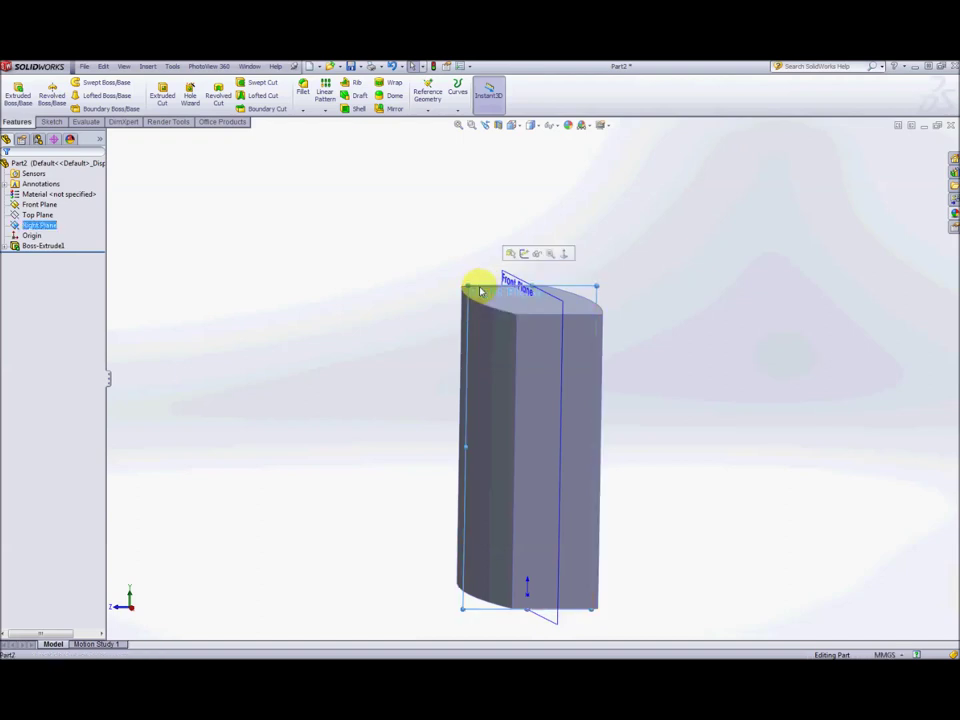
left_click(524, 254)
scroll(497, 303, "down", 3)
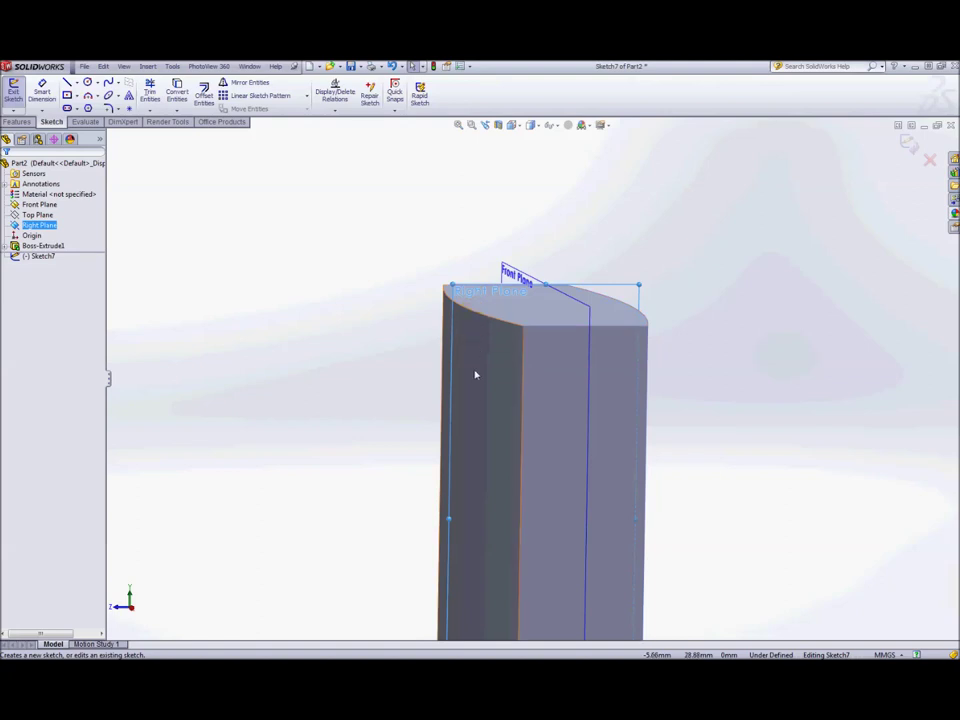
left_click(446, 324)
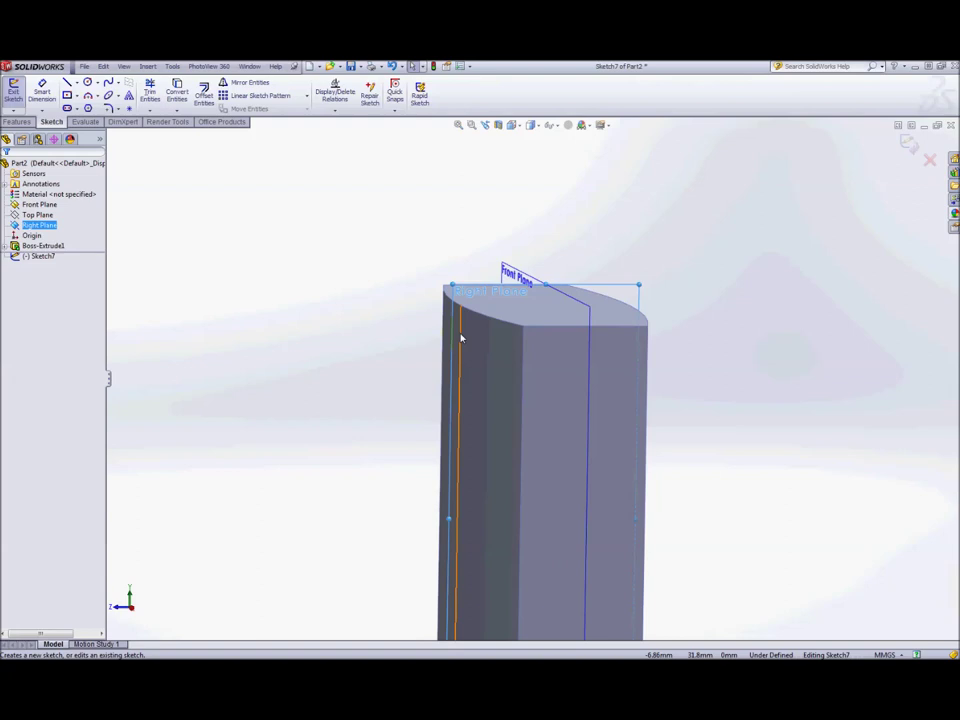
left_click(461, 338)
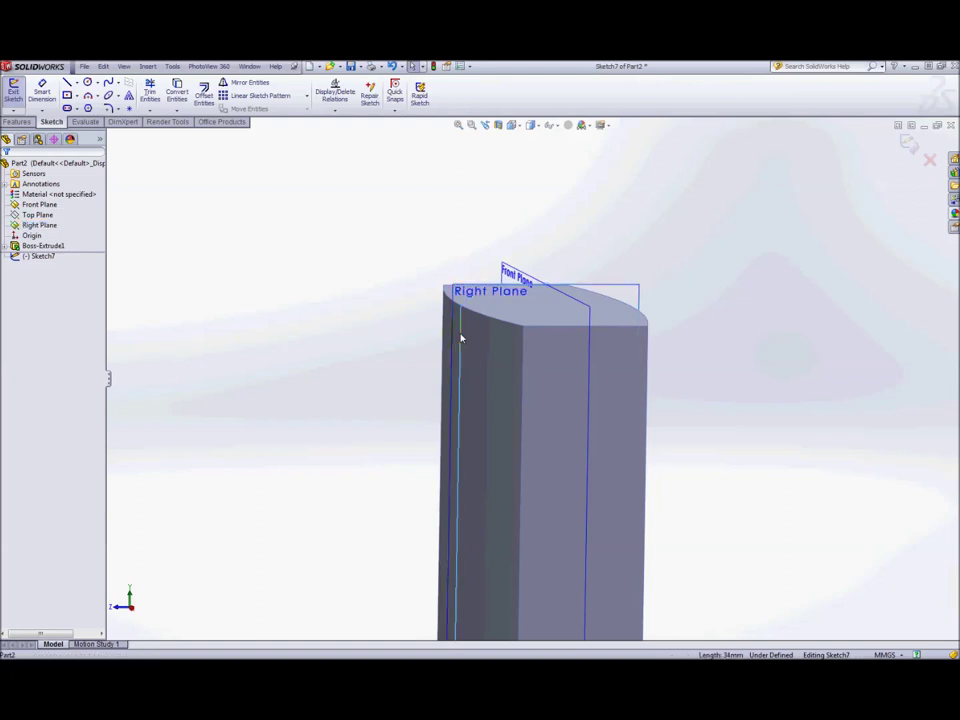
left_click(439, 321)
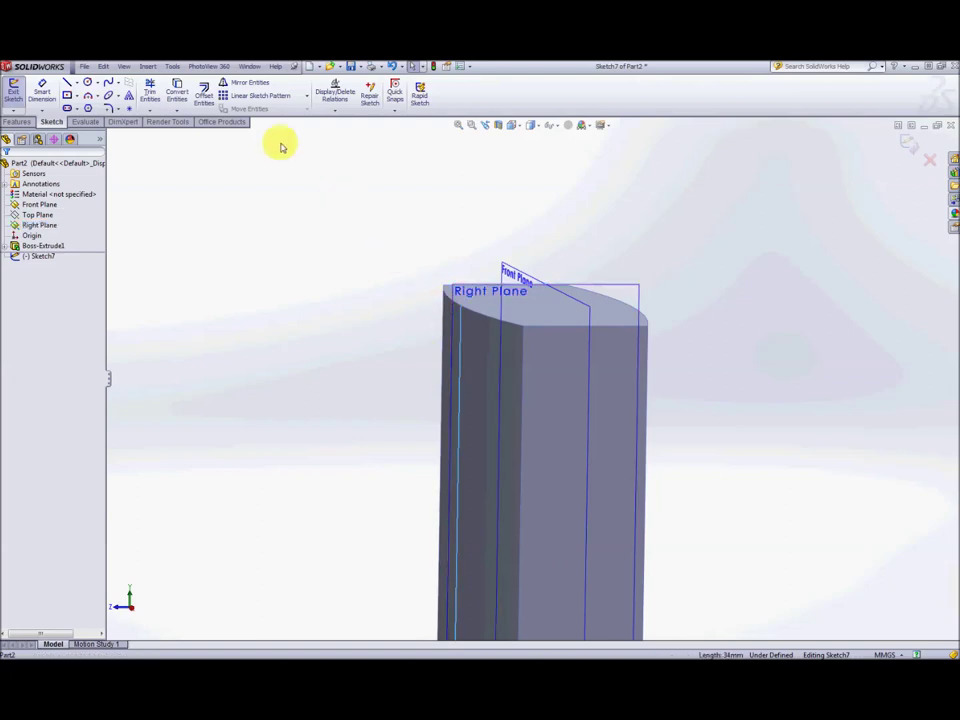
left_click(178, 98)
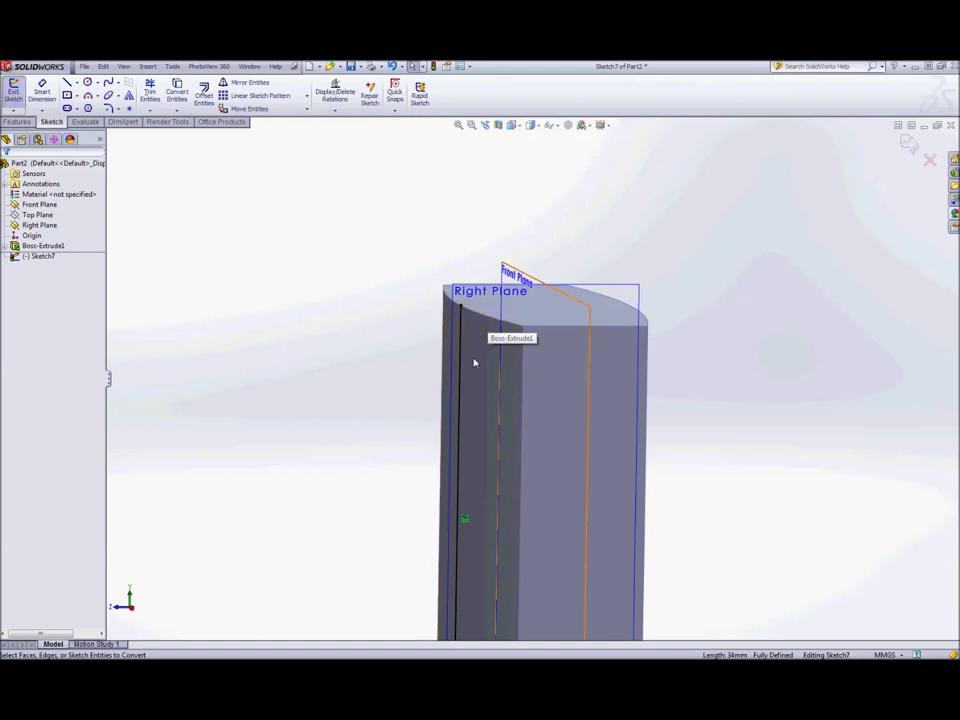
Step: Convert the top arc edge of the curved face into a short horizontal line in the Right Plane sketch
left_click(460, 314)
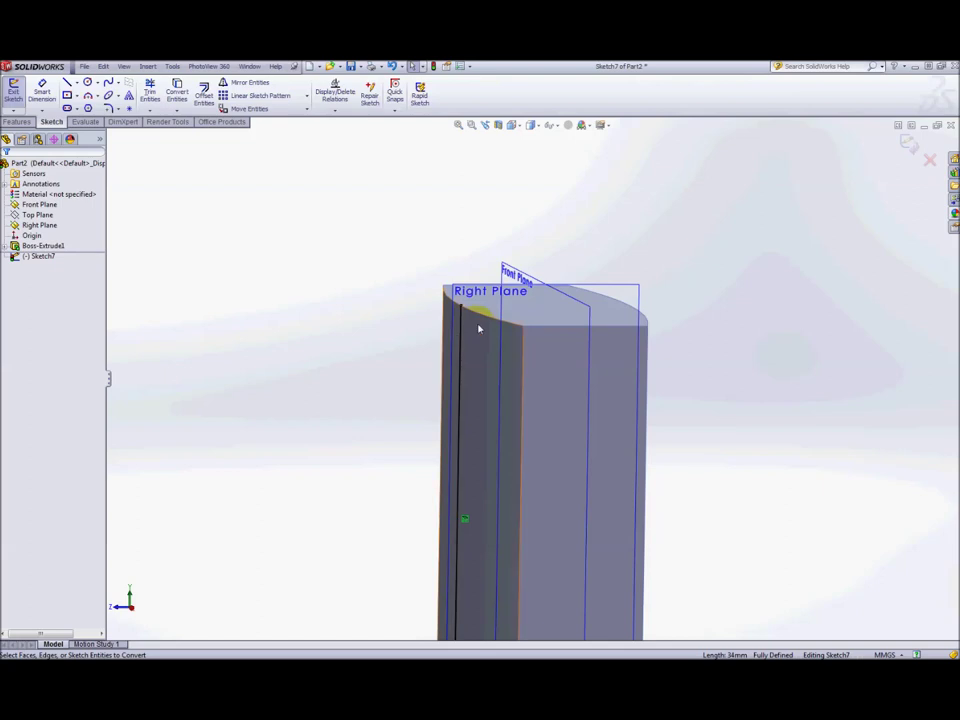
scroll(477, 316, "down", 1)
scroll(488, 320, "down", 1)
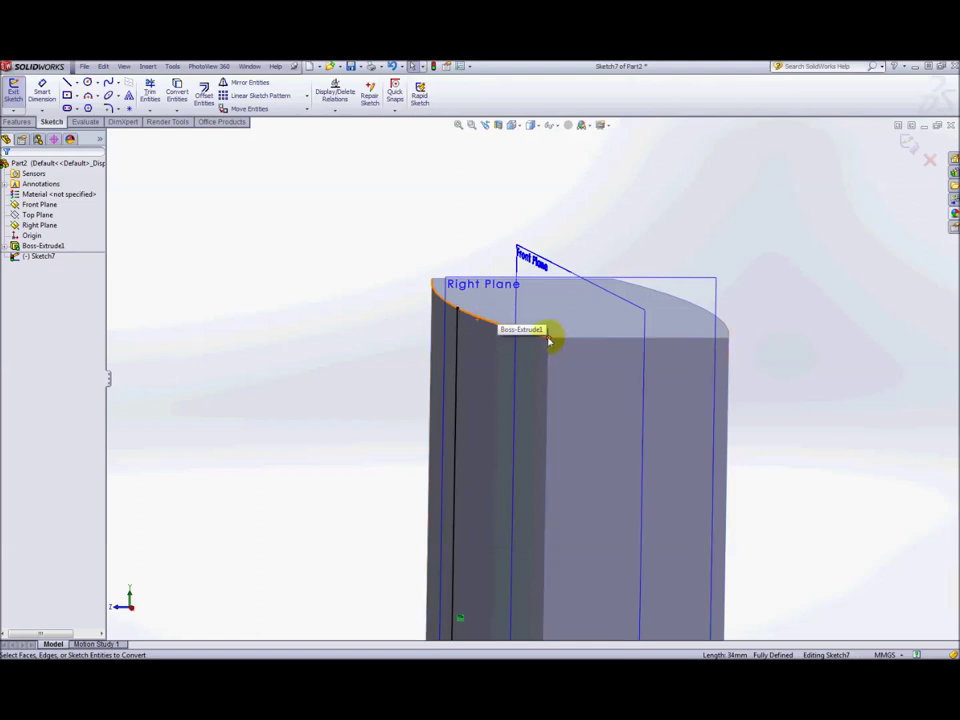
left_click(484, 322)
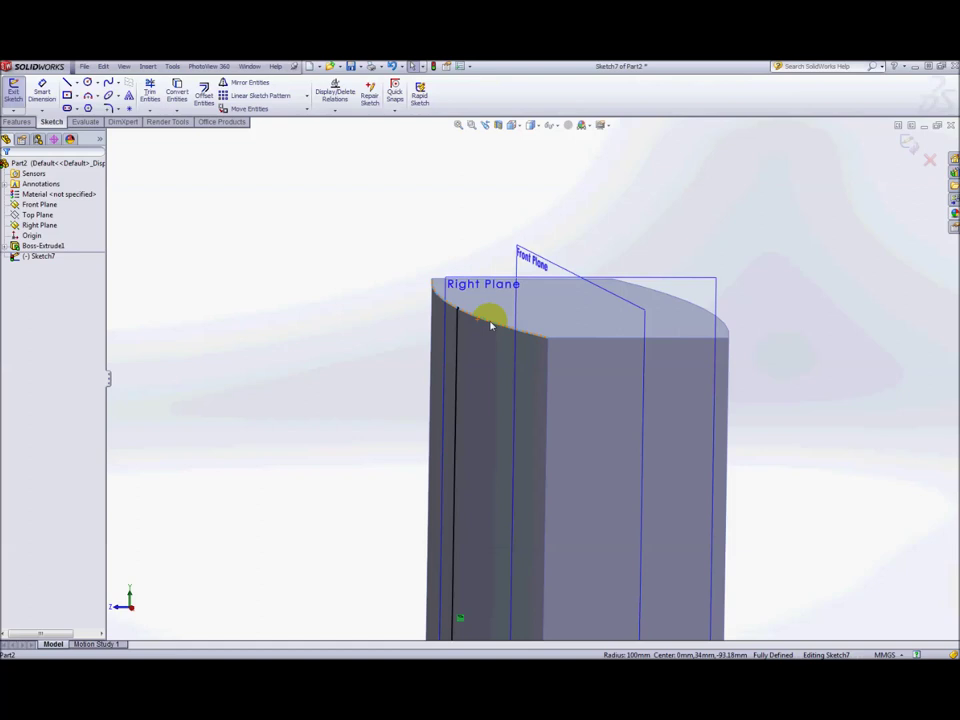
left_click(177, 90)
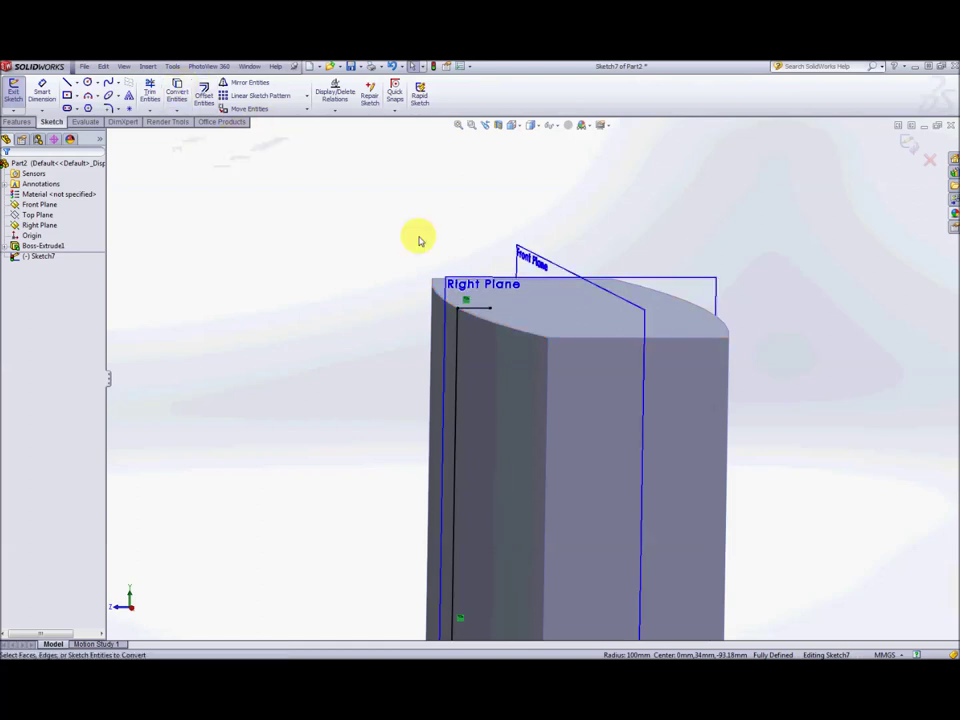
left_click(528, 336)
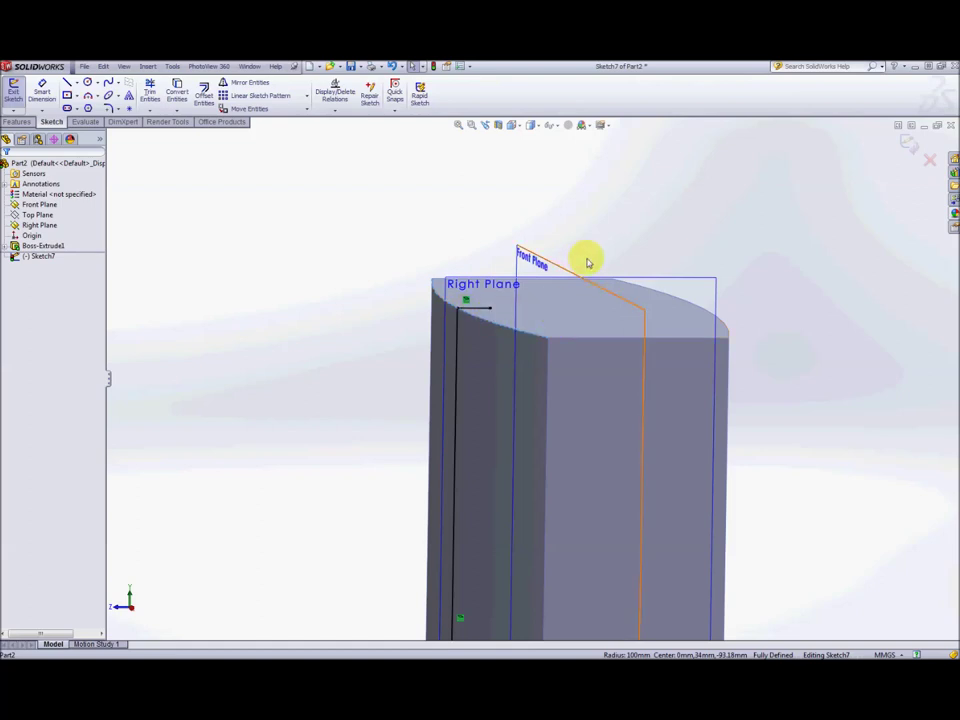
middle_click_drag(597, 270, 593, 261)
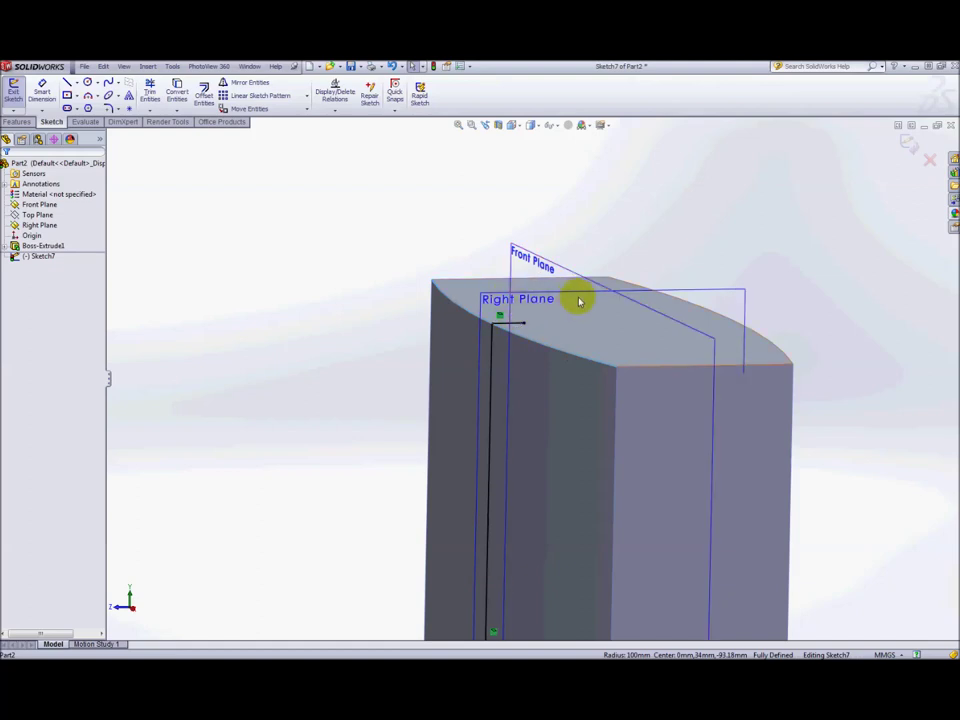
left_click(177, 92)
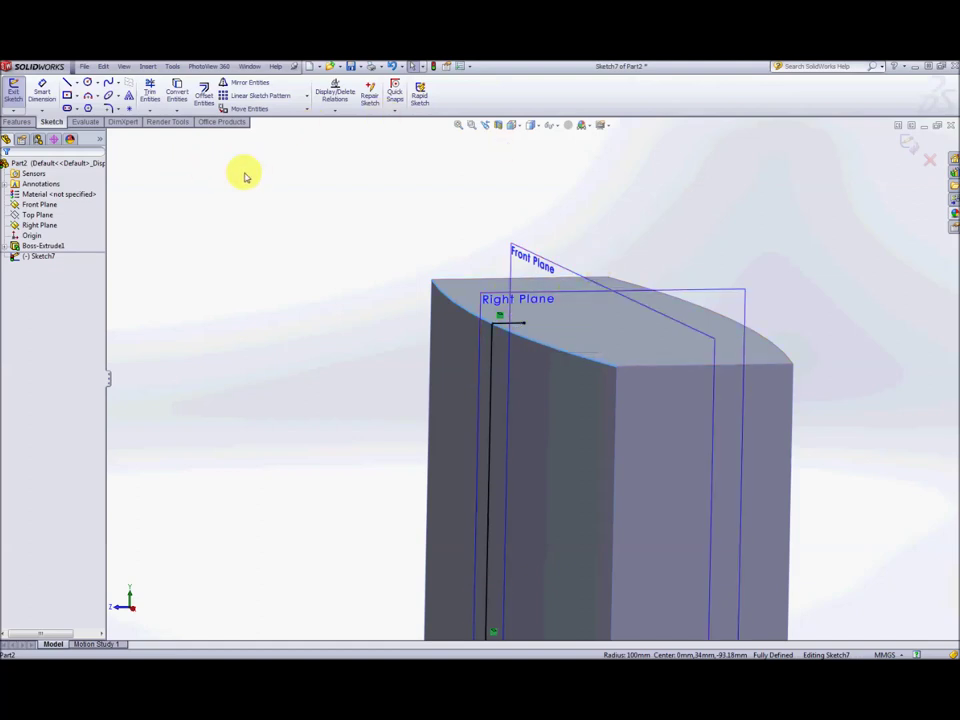
Step: Sketch a diagonal line from the short horizontal line's inner end, down across the vertical line and out beyond the solid
left_click(66, 83)
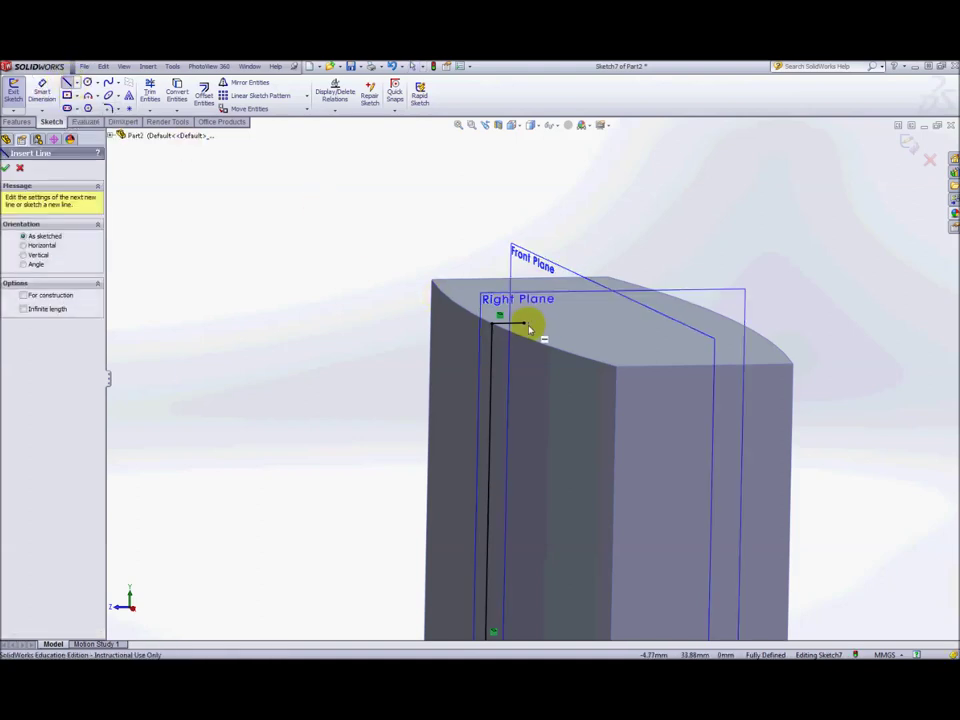
mouse_move(523, 325)
left_mouse_down()
mouse_move(510, 326)
mouse_move(375, 496)
left_mouse_up()
key("Escape")
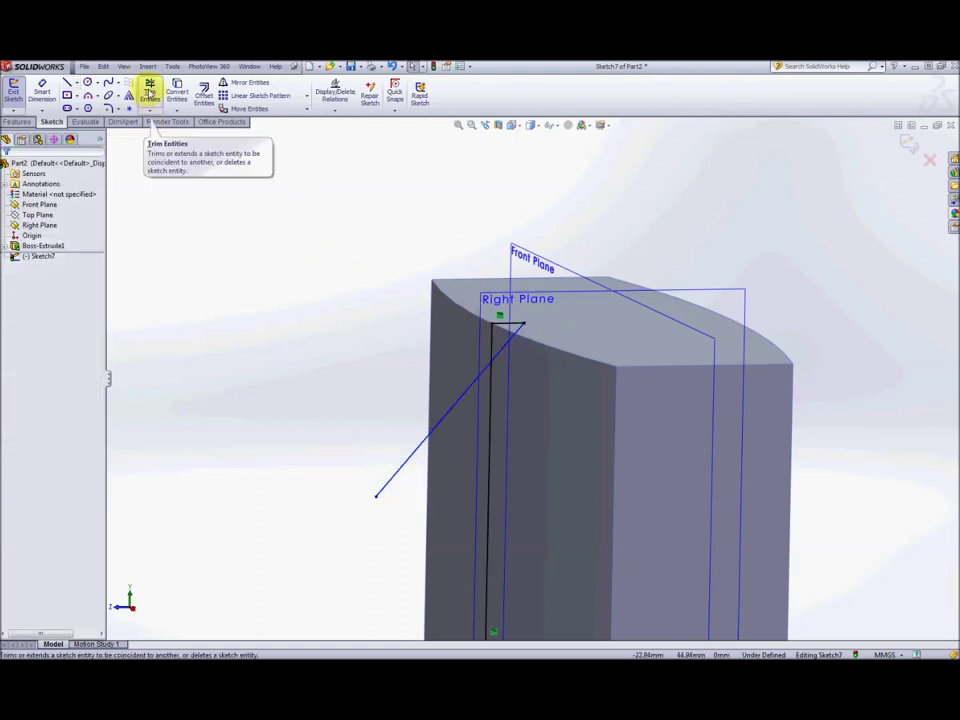
Step: Trim the vertical and diagonal lines beyond their intersection, leaving a closed triangle at the block's top curved edge
left_click(150, 93)
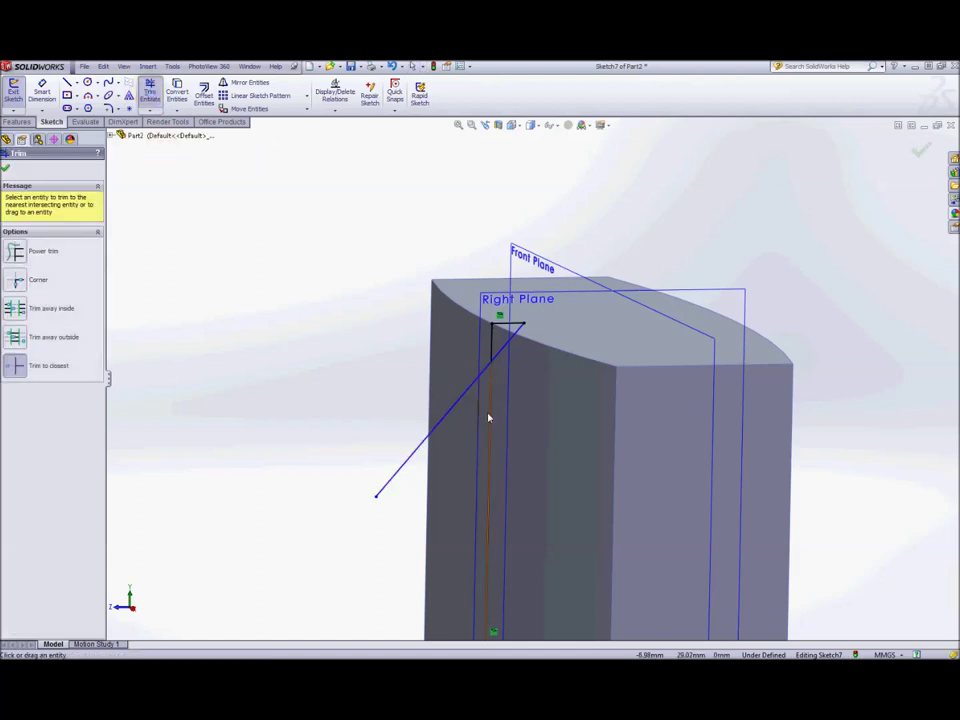
left_click(470, 386)
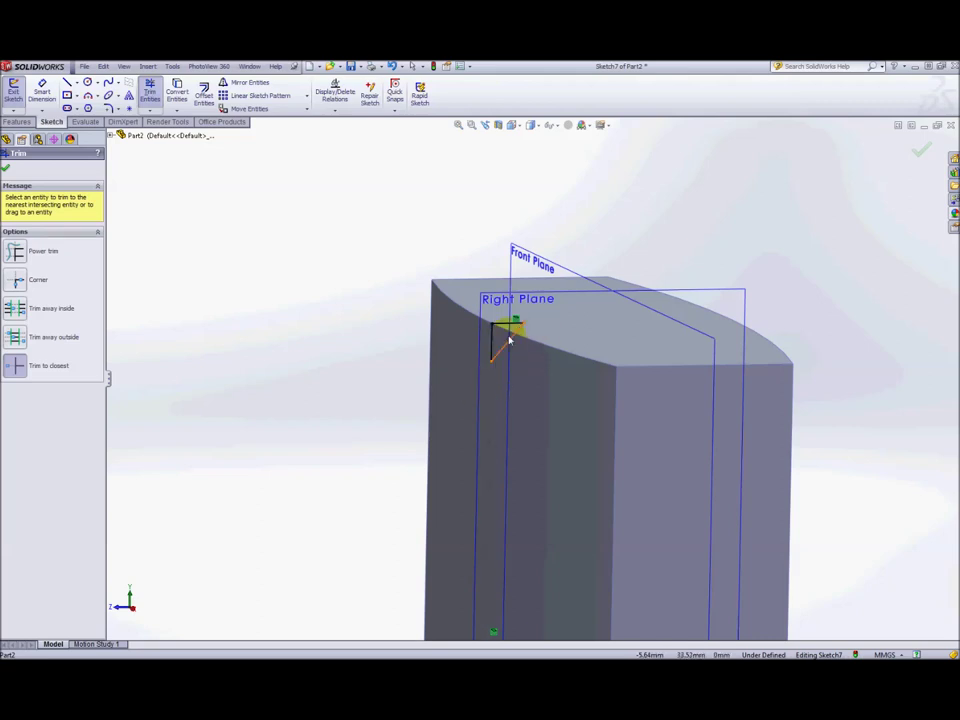
Step: Dimension the angle between the triangle's horizontal and diagonal lines as 45° and exit the sketch
scroll(510, 350, "down", 4)
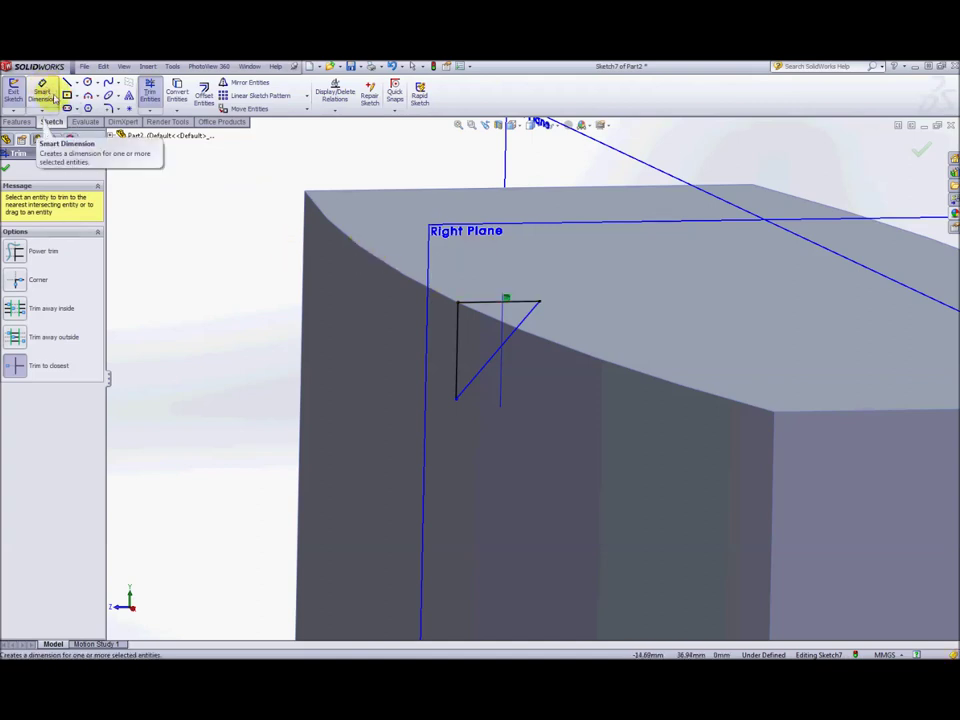
left_click(42, 92)
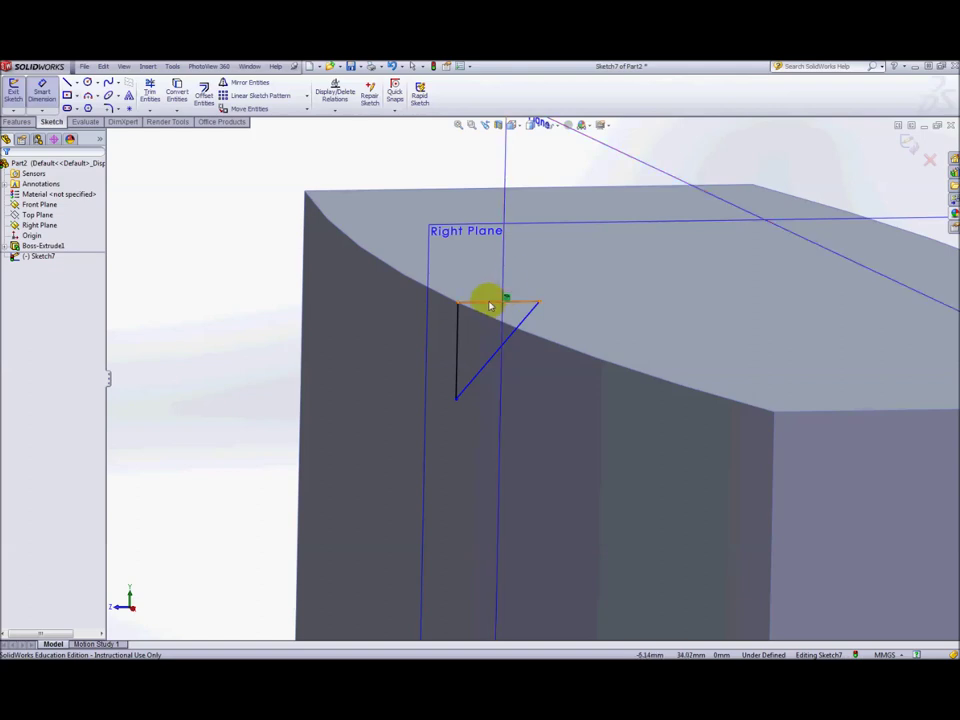
left_click(490, 305)
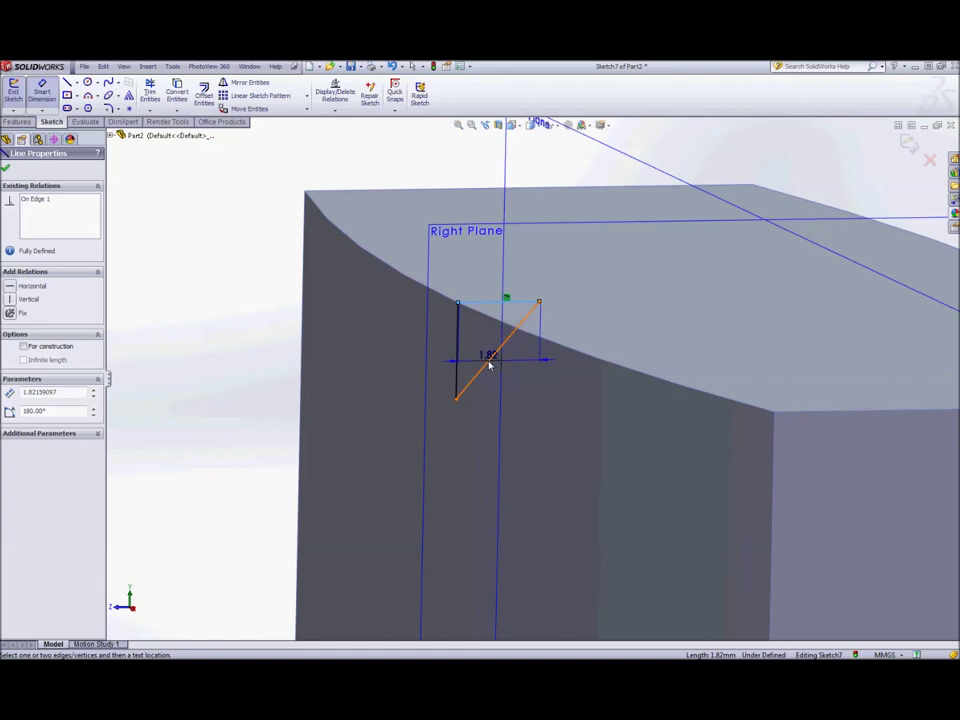
left_click(489, 366)
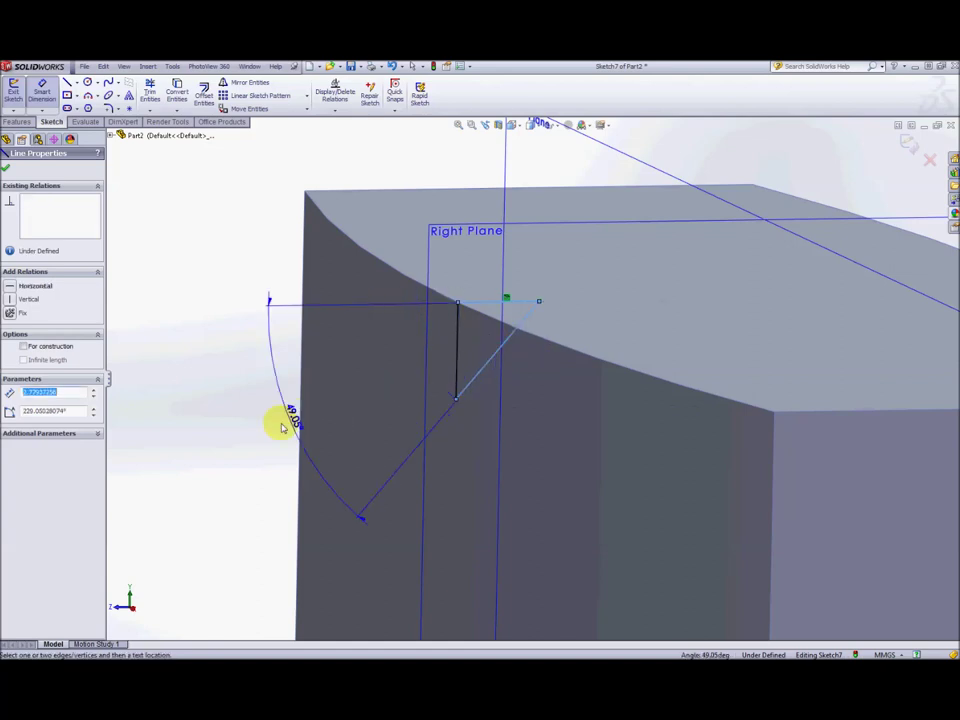
left_click(264, 424)
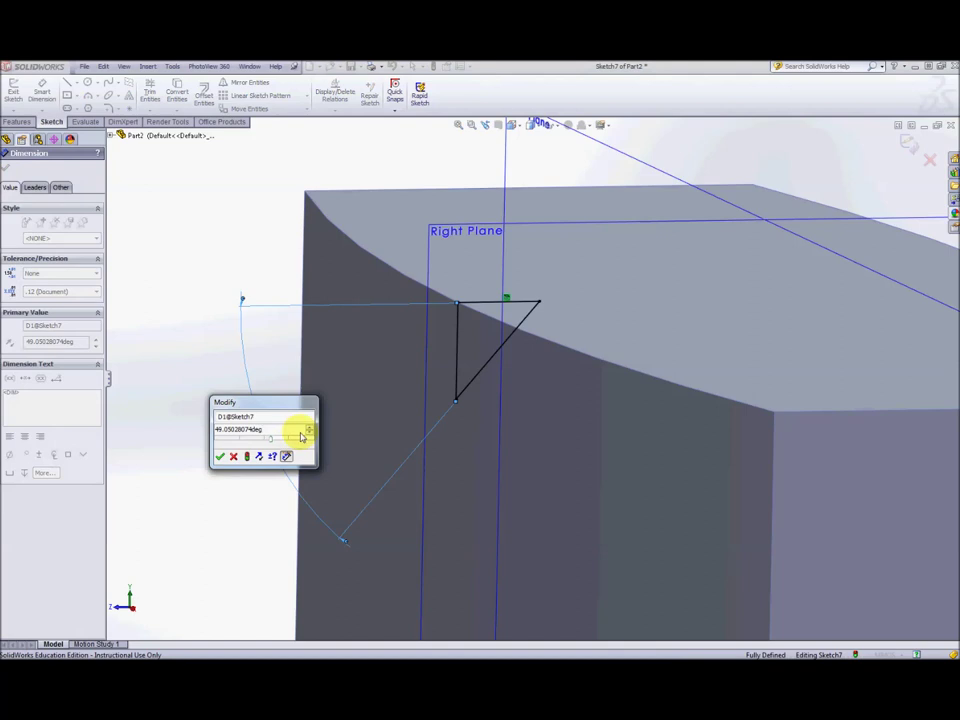
double_click(212, 429)
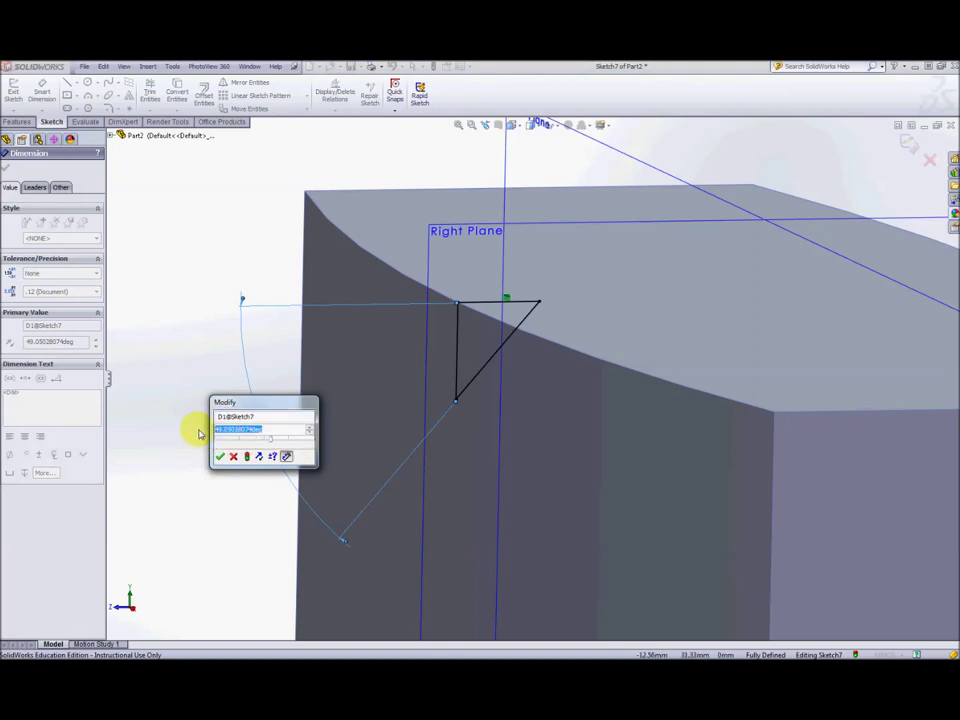
type("45")
key("Return")
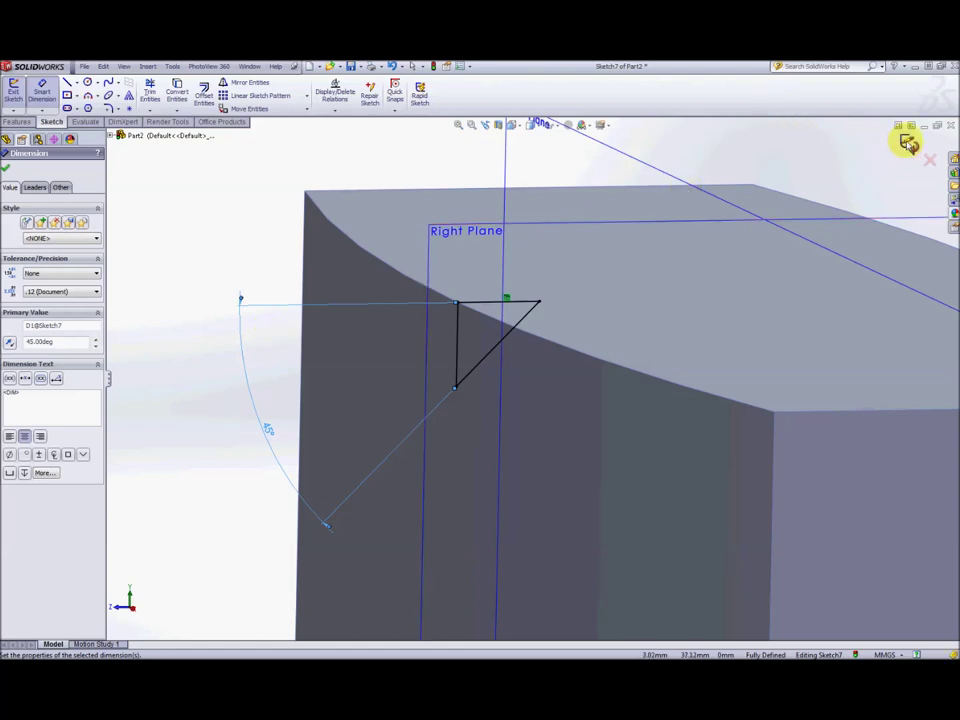
left_click(908, 142)
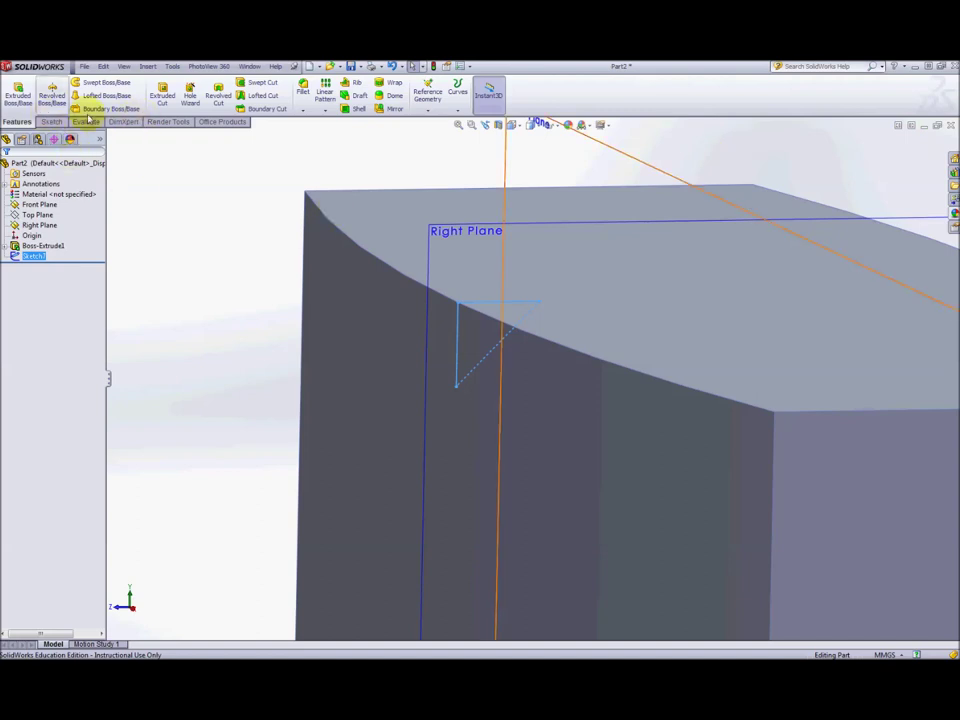
Step: Cut-extrude the triangular profile Through All in both directions to chamfer the curved face's top edge
left_click(165, 95)
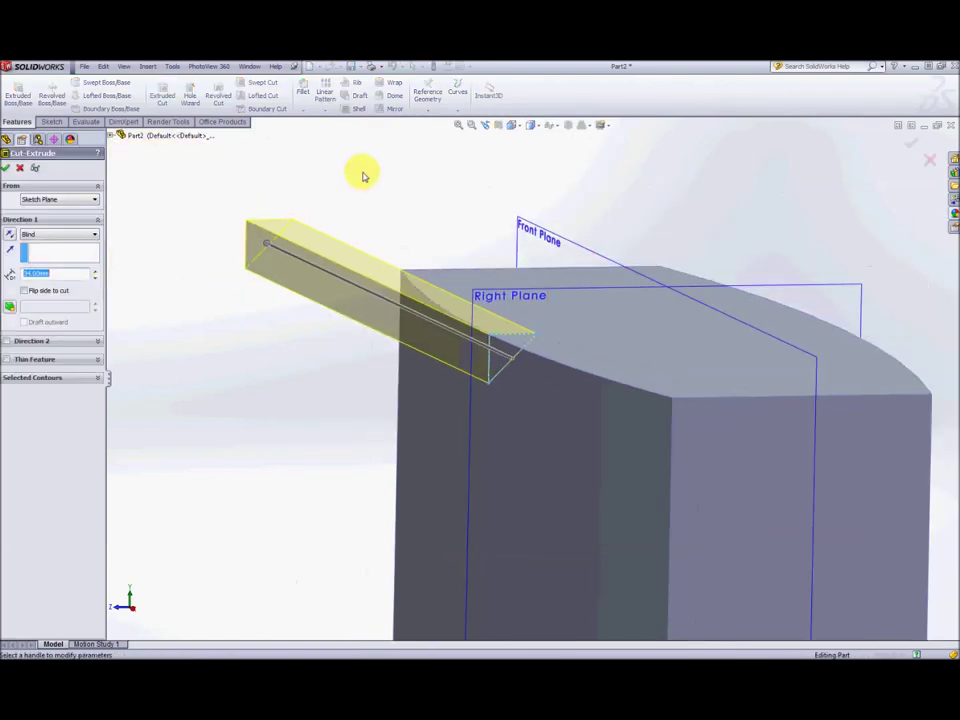
left_click(95, 236)
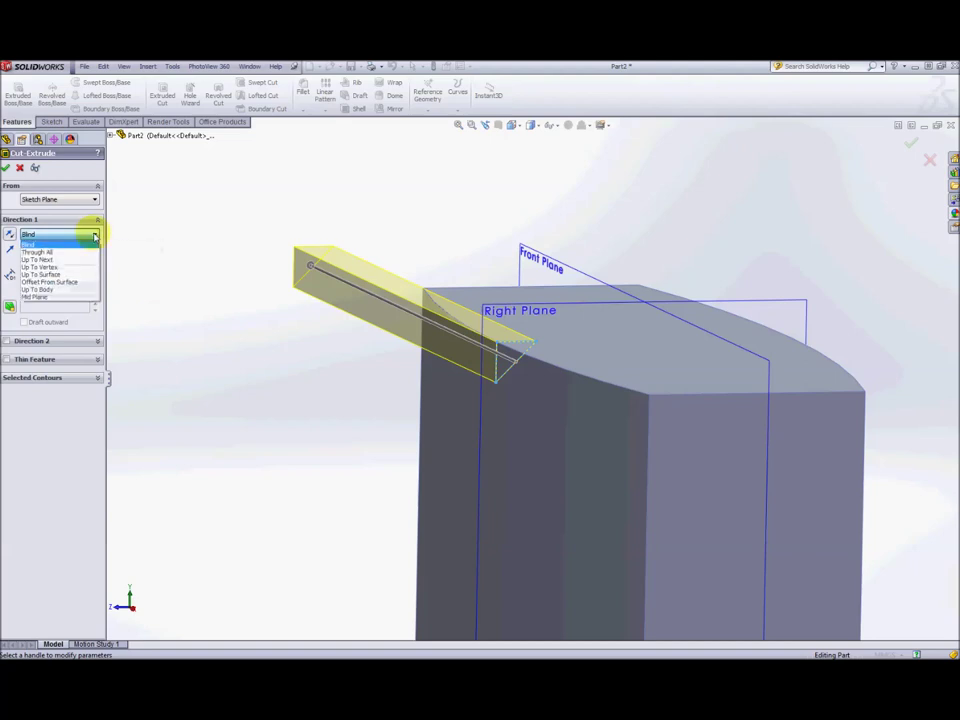
left_click(62, 256)
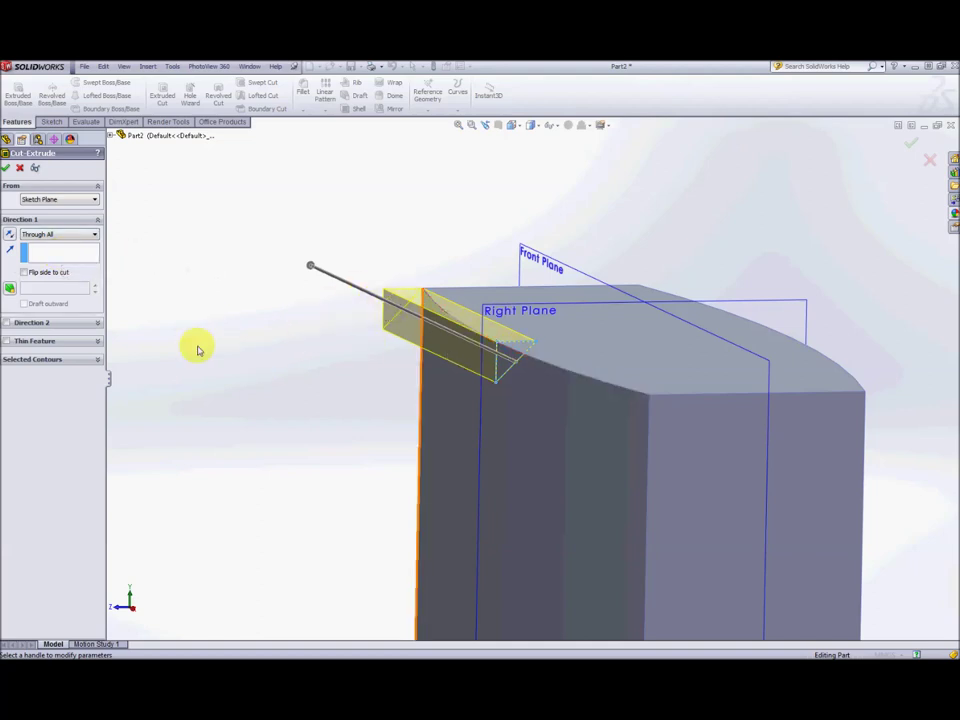
left_click(8, 324)
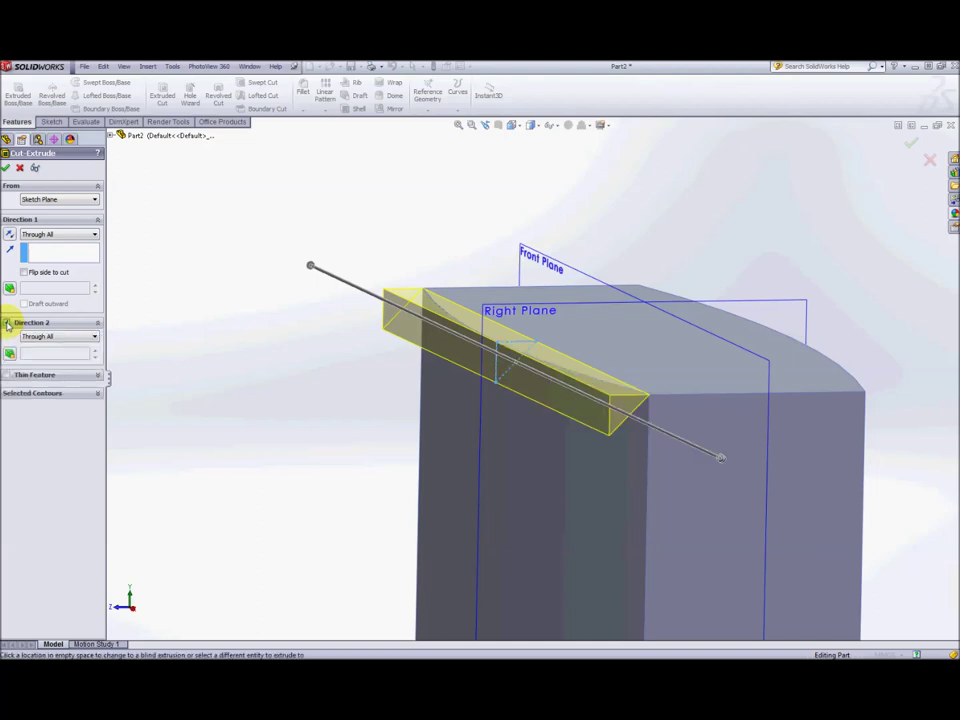
left_click(93, 337)
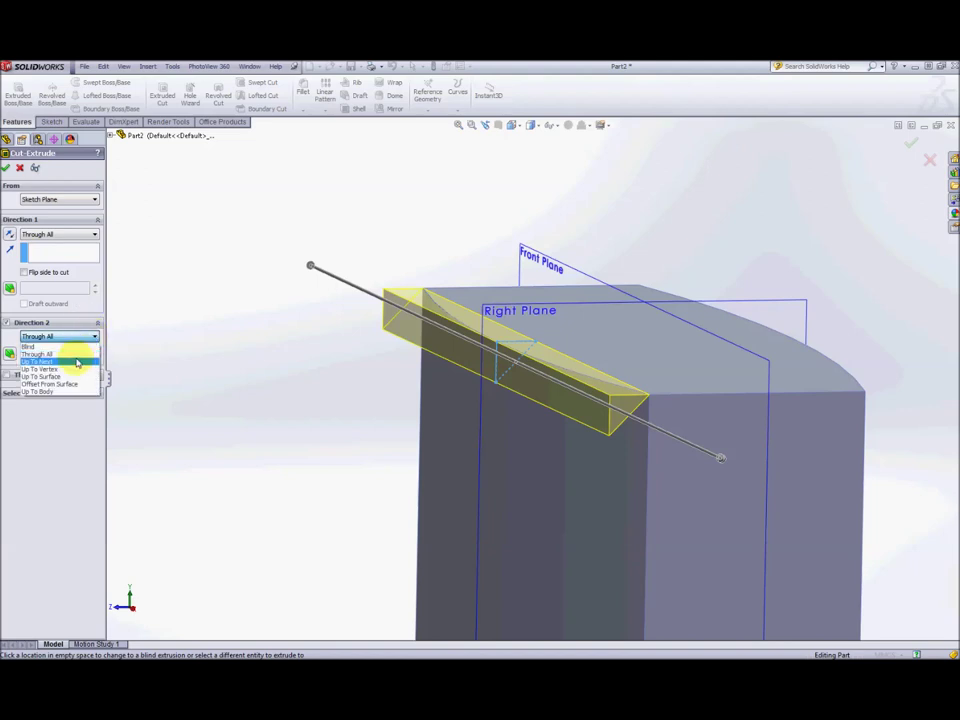
left_click(71, 356)
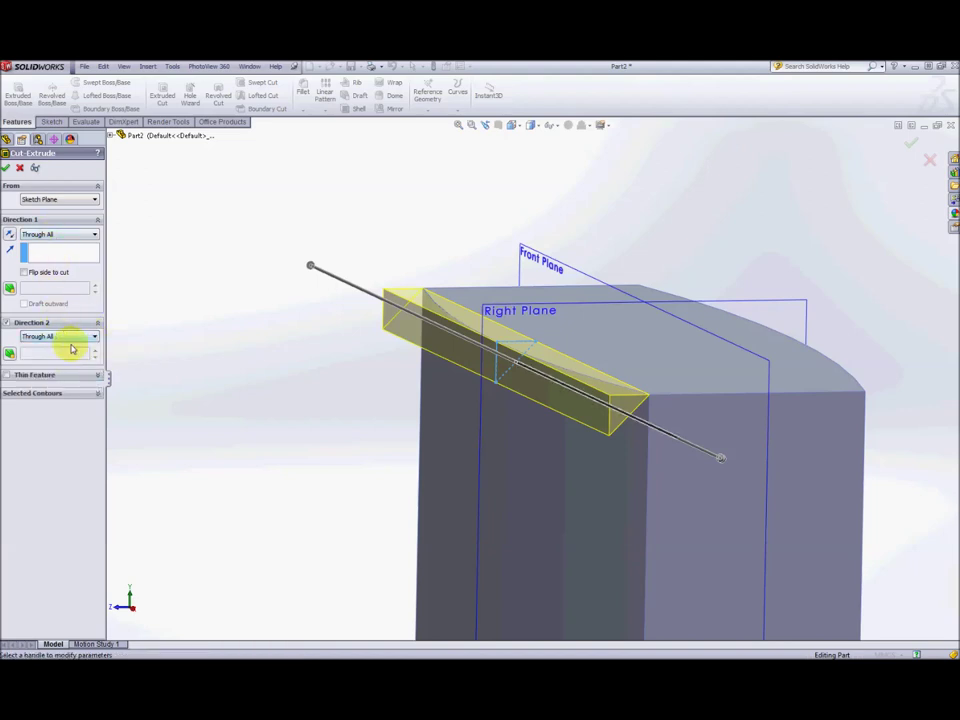
left_click(7, 169)
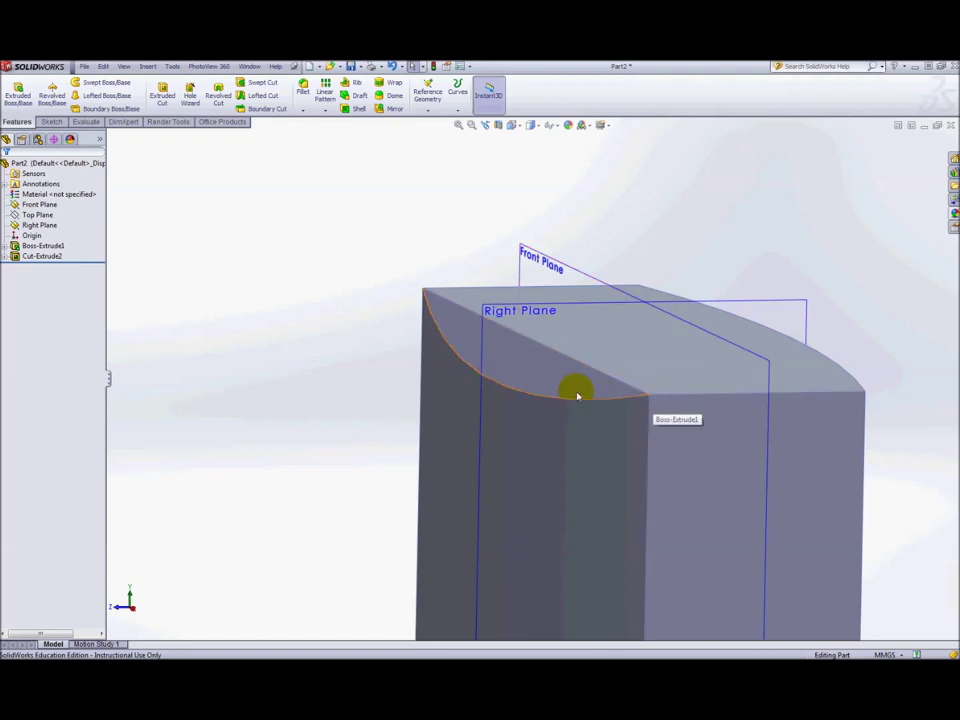
Step: Mirror the angled cut about the Front Plane onto the opposite curved side of the block
middle_click_drag(399, 330, 378, 331)
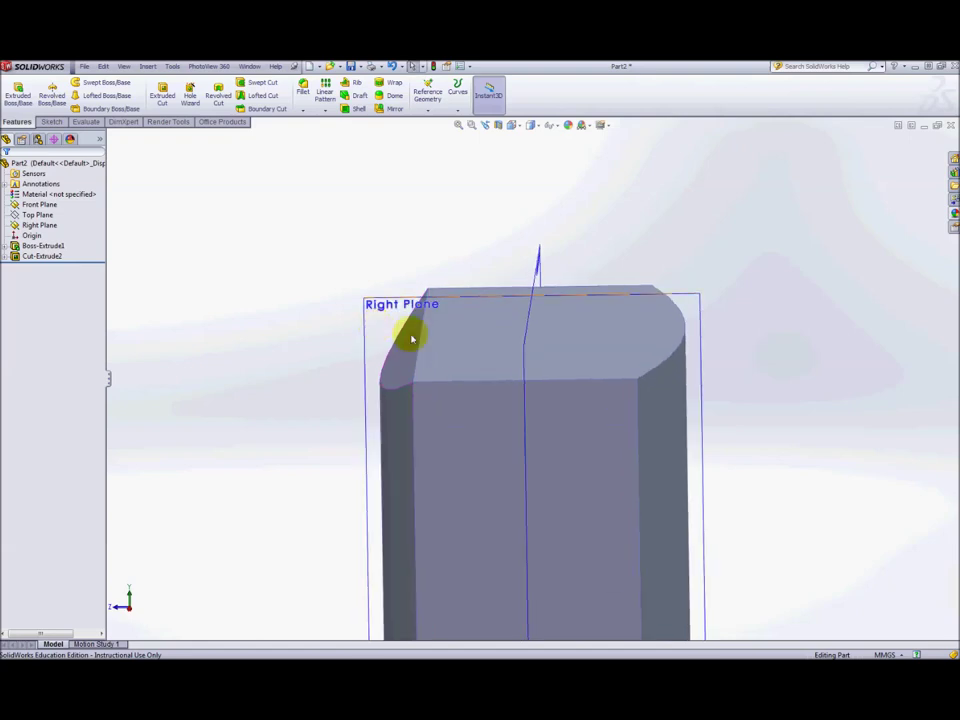
middle_click_drag(767, 432, 754, 418)
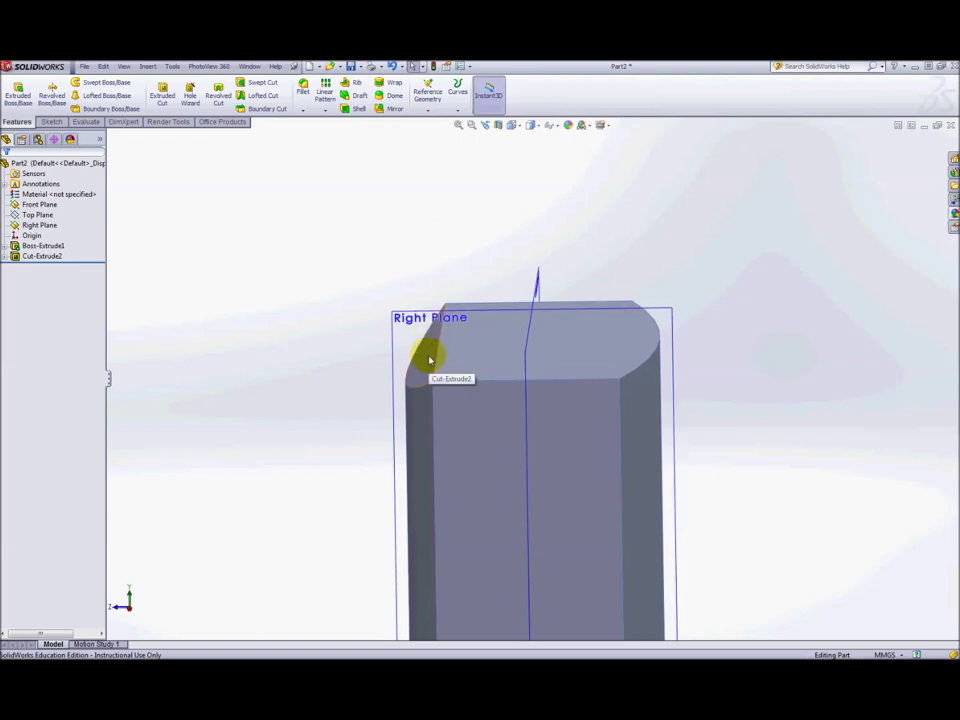
left_click(40, 257)
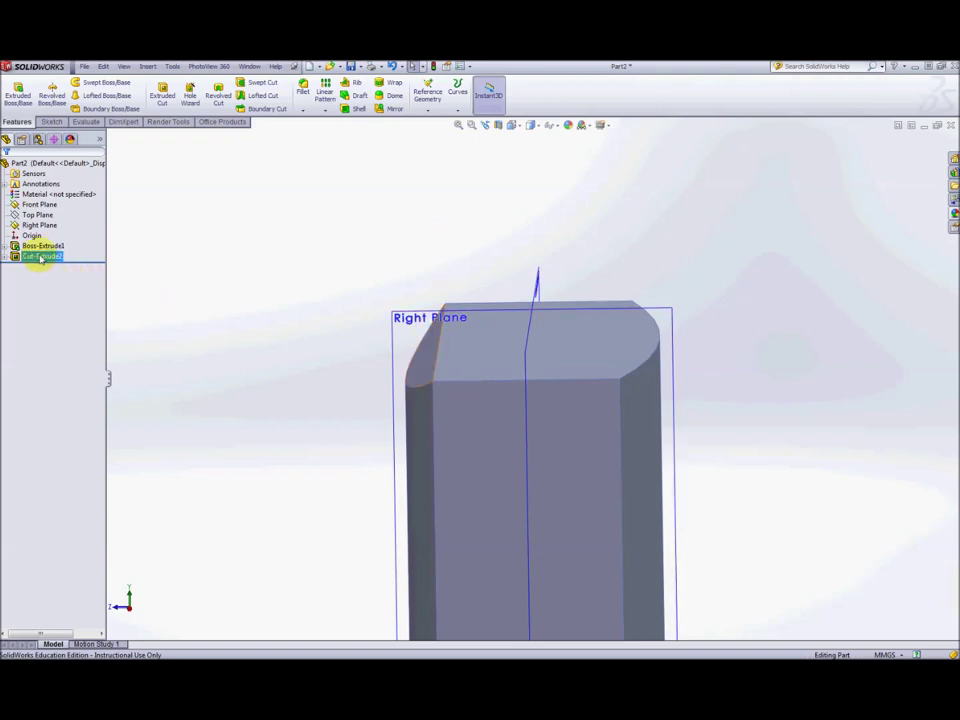
left_click(40, 205)
left_click(229, 210)
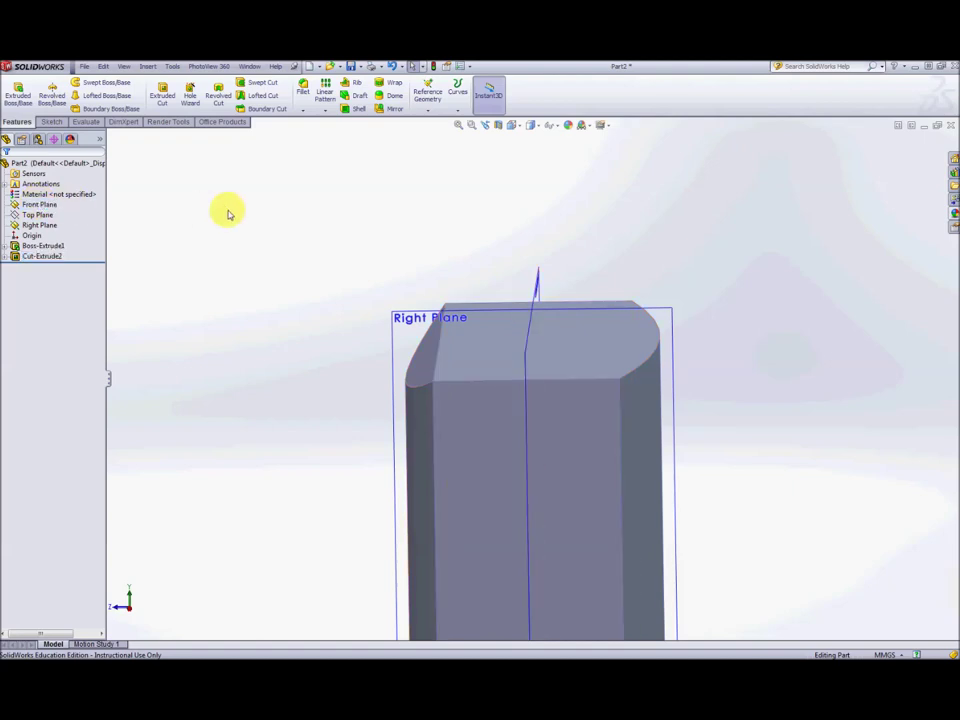
left_click(424, 366)
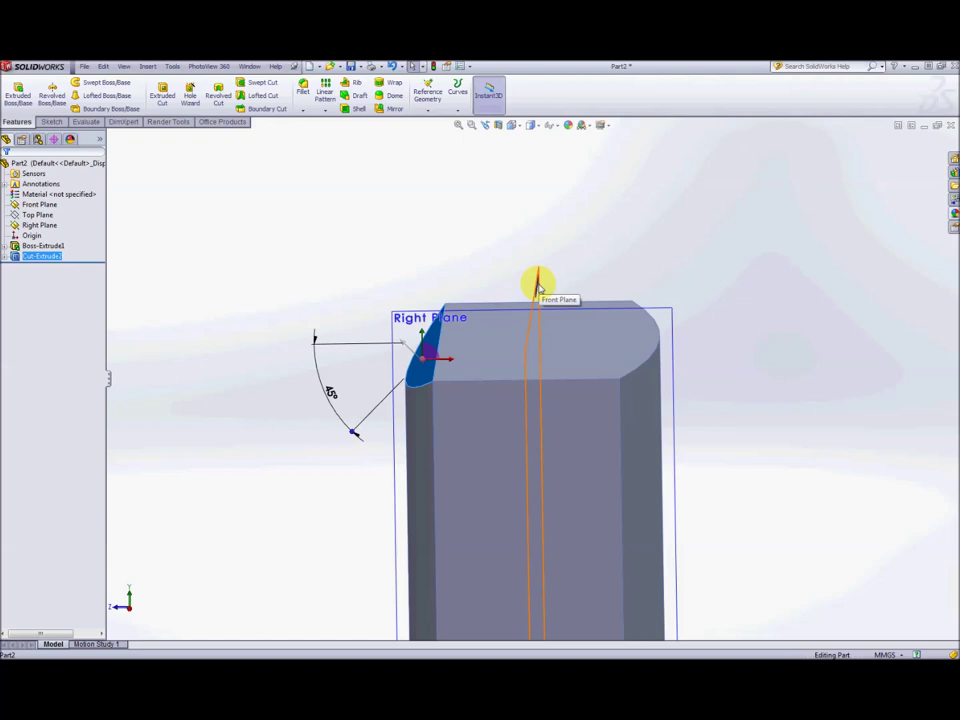
left_click(537, 287, "ctrl")
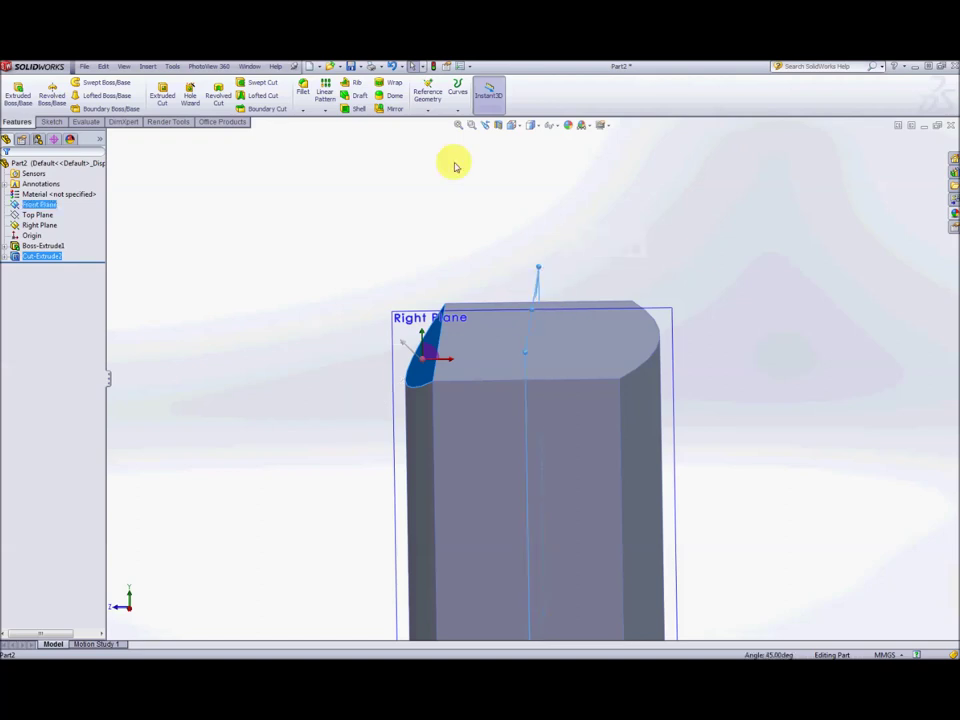
left_click(394, 110)
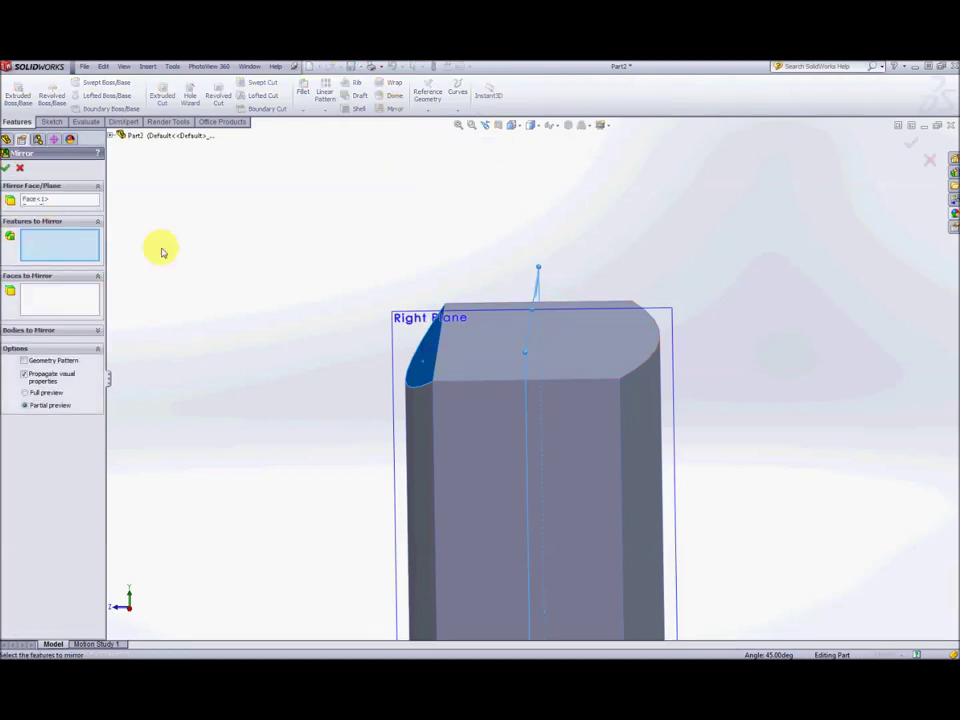
left_click(426, 360)
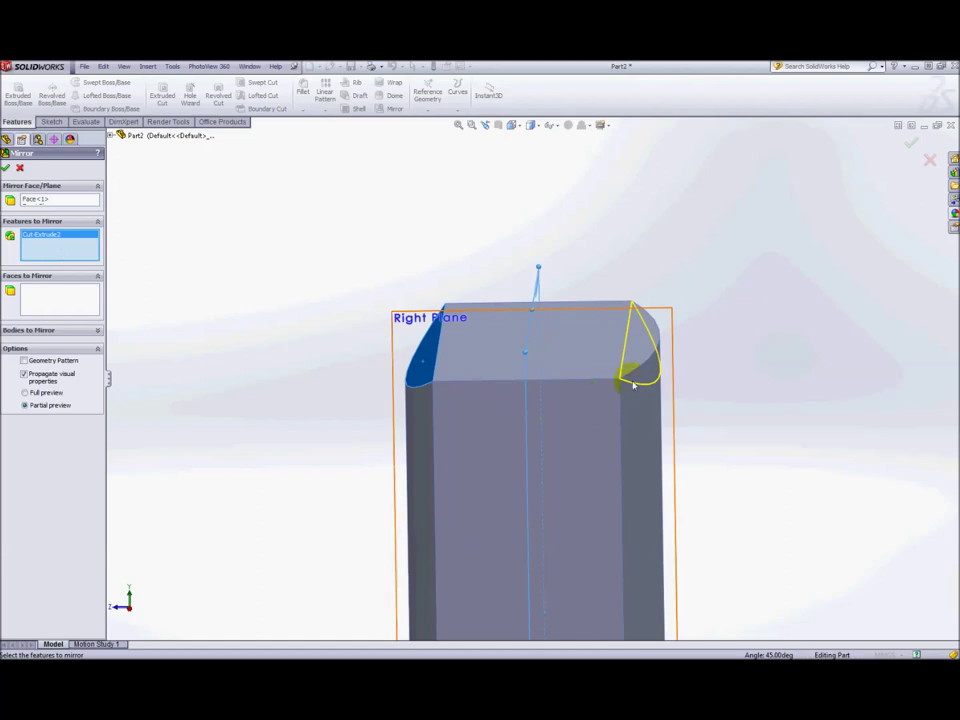
left_click(5, 167)
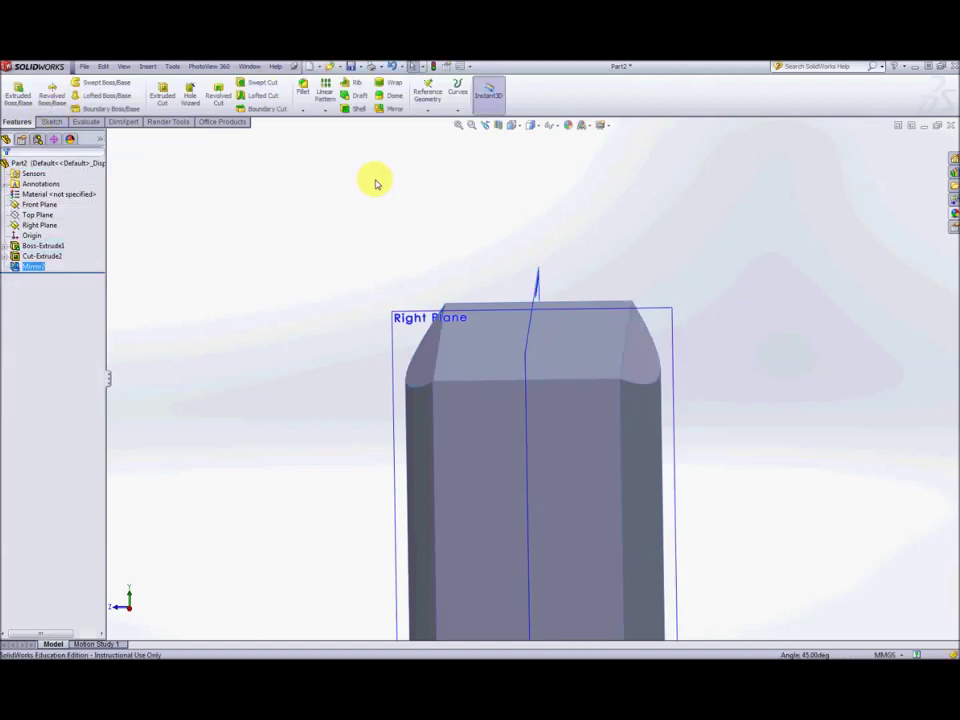
Step: Start a new sketch on the block's flat top face
middle_click_drag(763, 362, 750, 399)
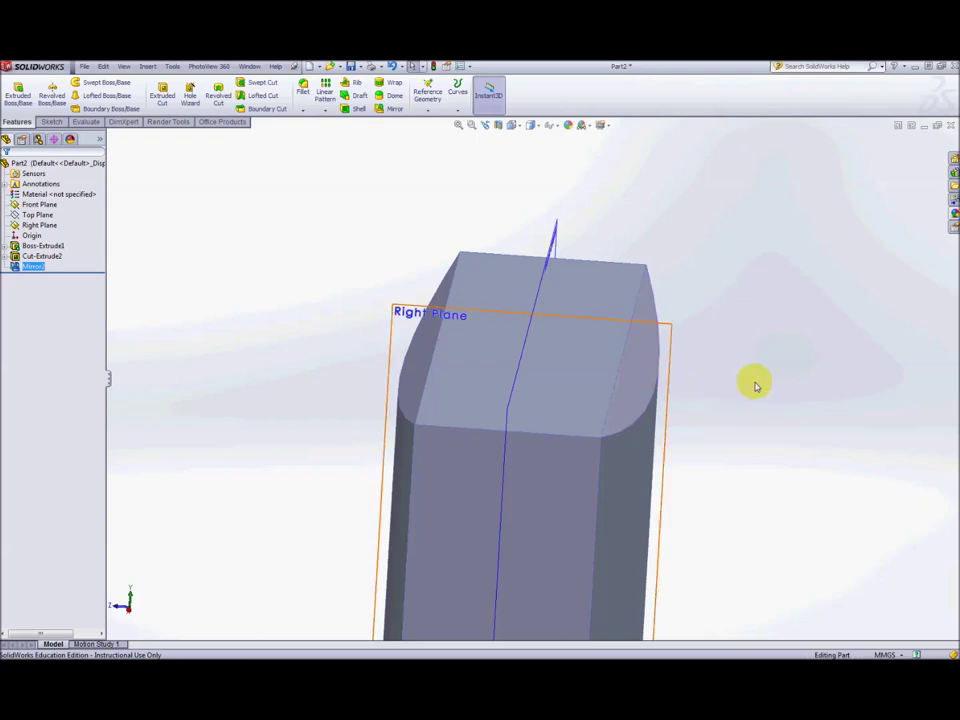
scroll(740, 390, "up", 5)
scroll(600, 420, "up", 1)
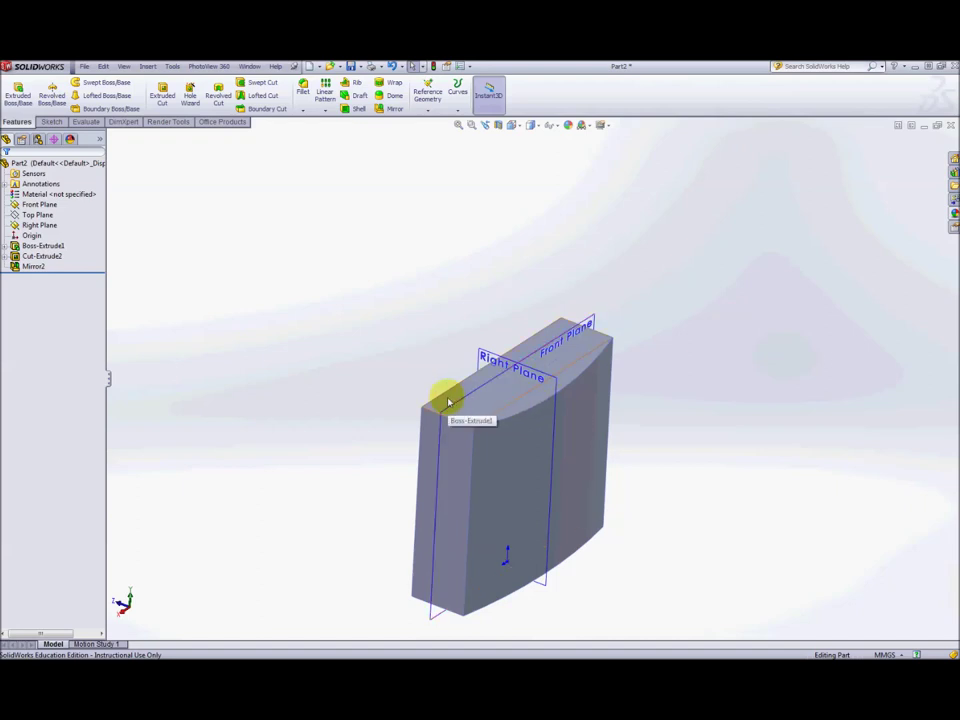
scroll(465, 392, "down", 4)
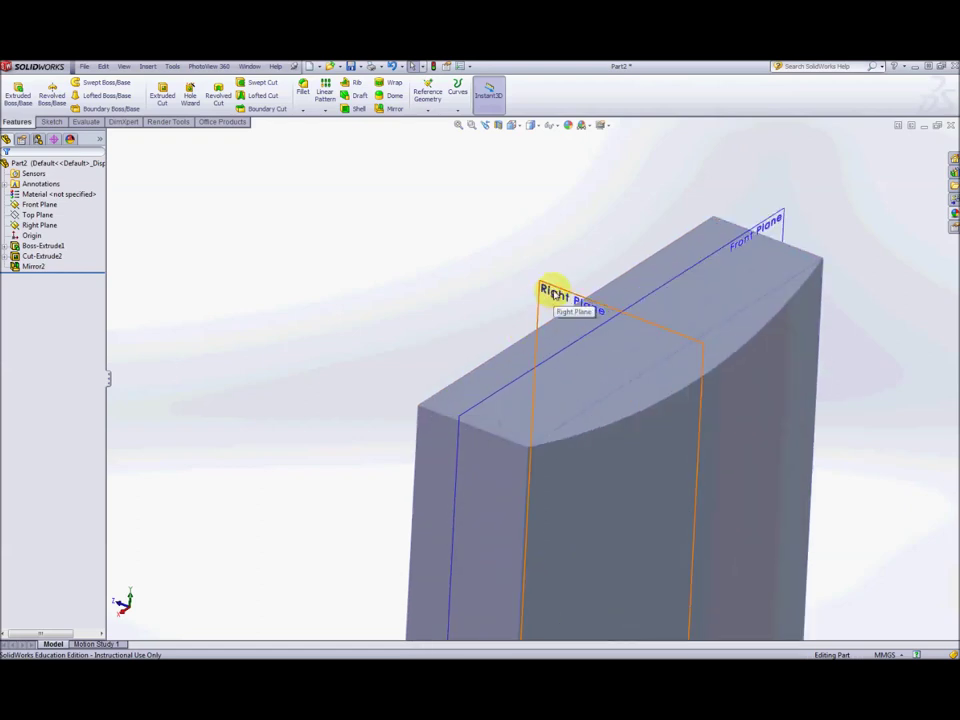
left_click(491, 376)
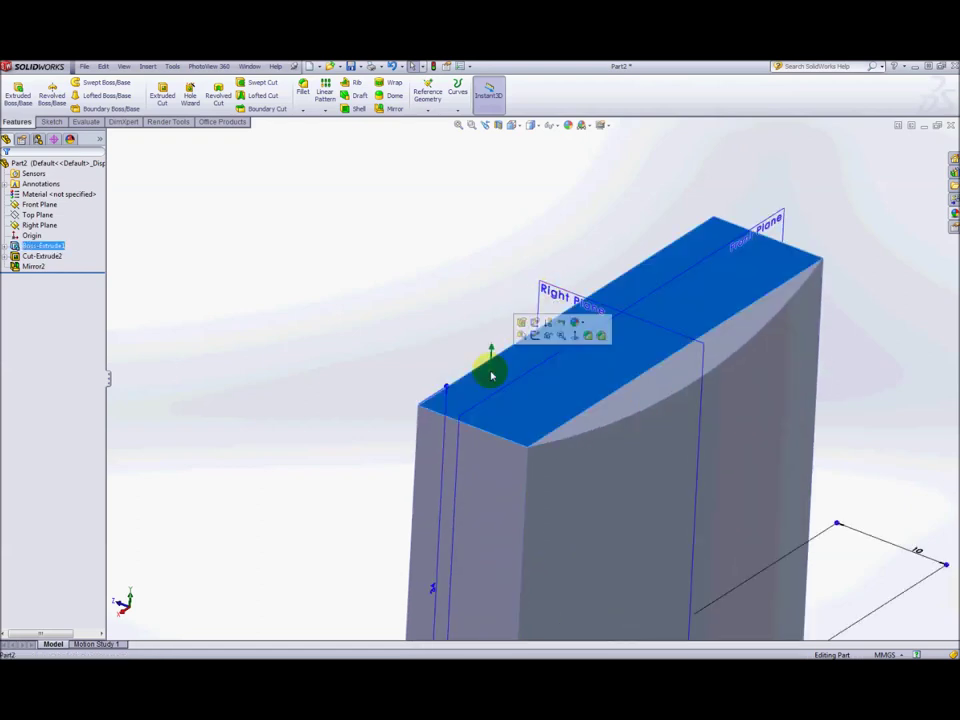
left_click(538, 296, "ctrl")
left_click(55, 121)
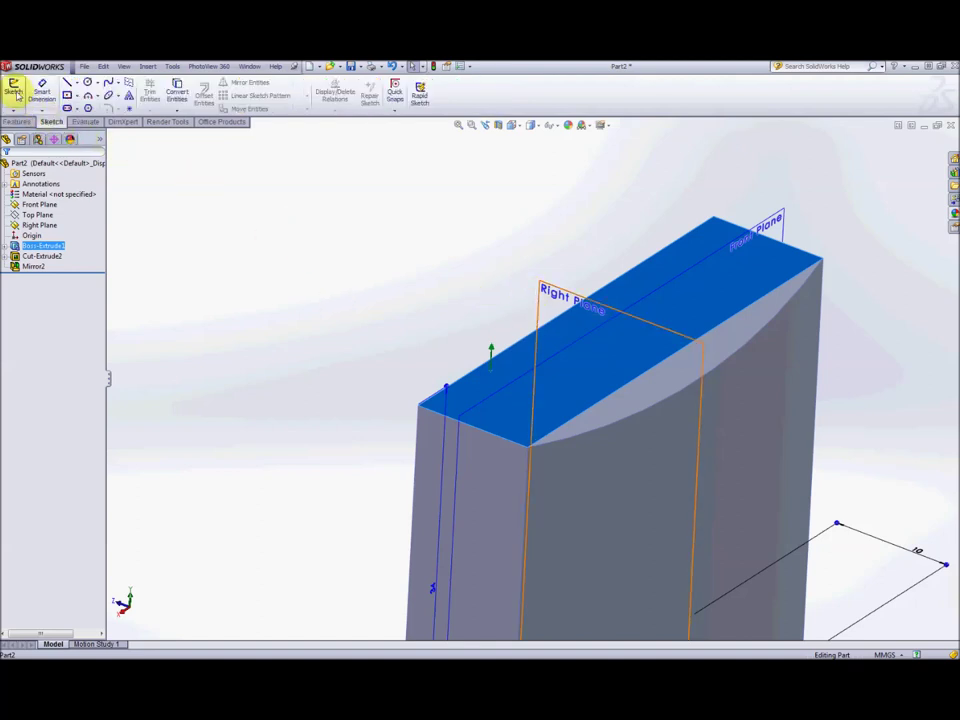
left_click(13, 90)
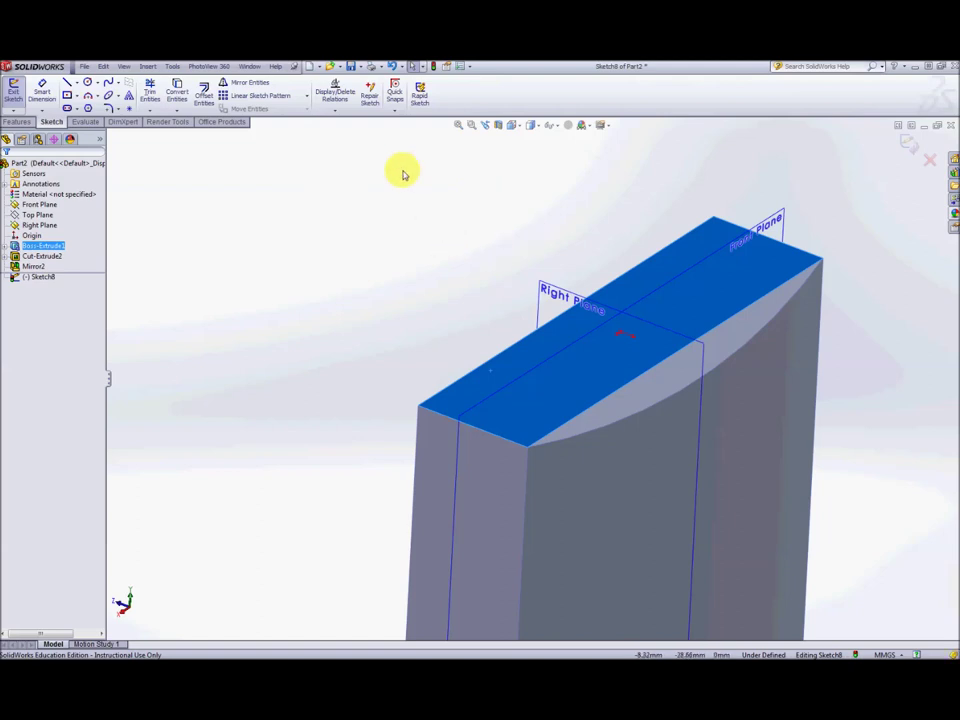
Step: Sketch a circle of about 5.4 mm radius near one end of the block's top face
middle_click_drag(486, 197, 489, 315)
left_click(601, 402)
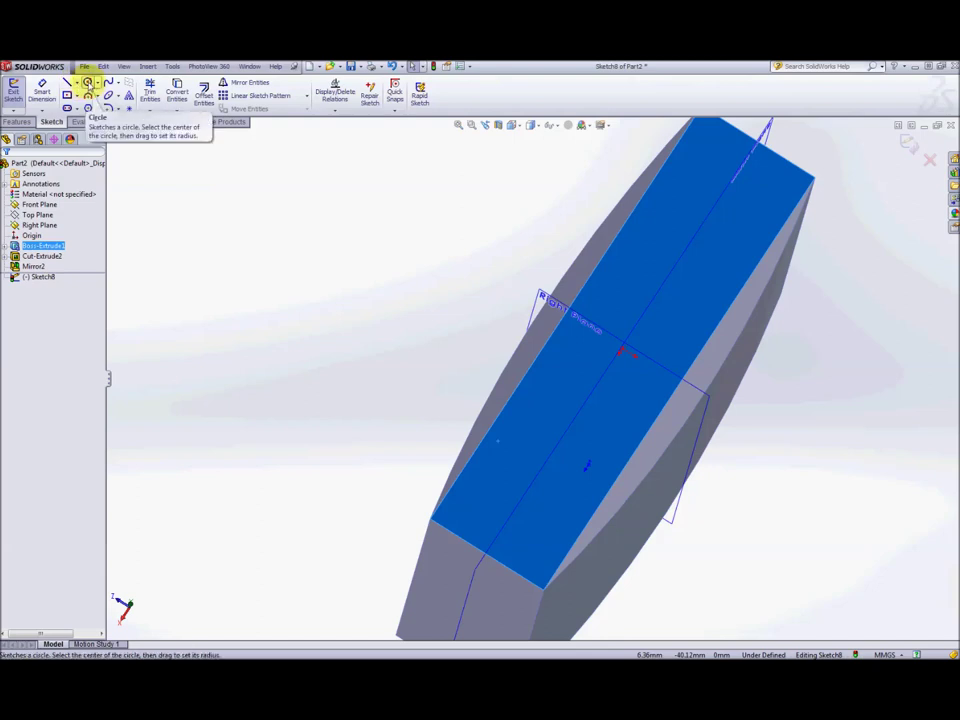
left_click(87, 82)
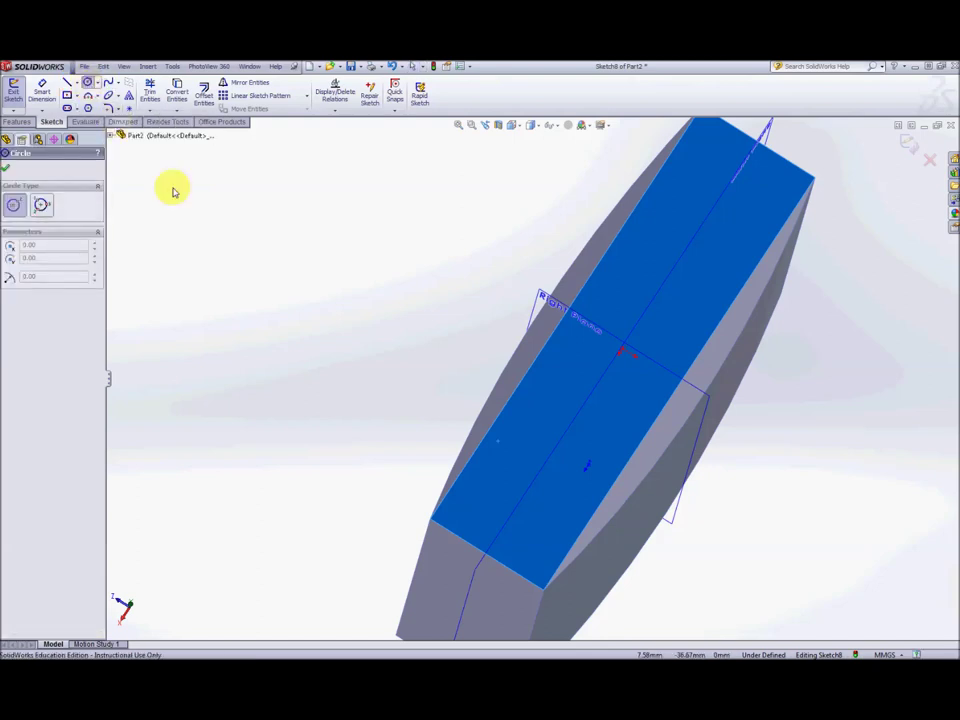
left_click(498, 453)
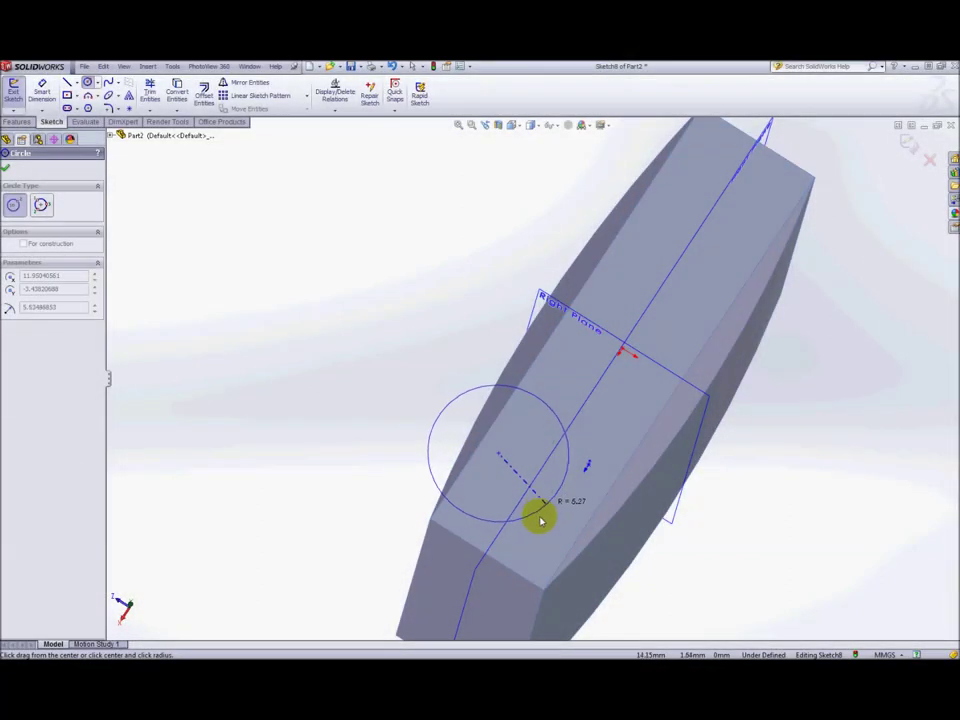
left_click(536, 517)
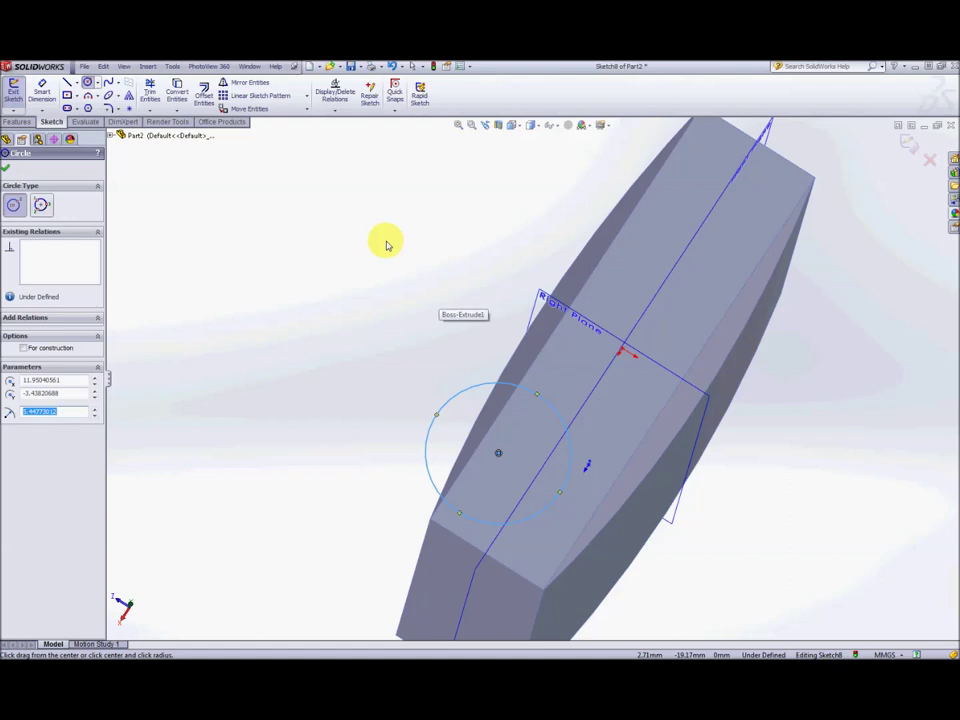
left_click(33, 174)
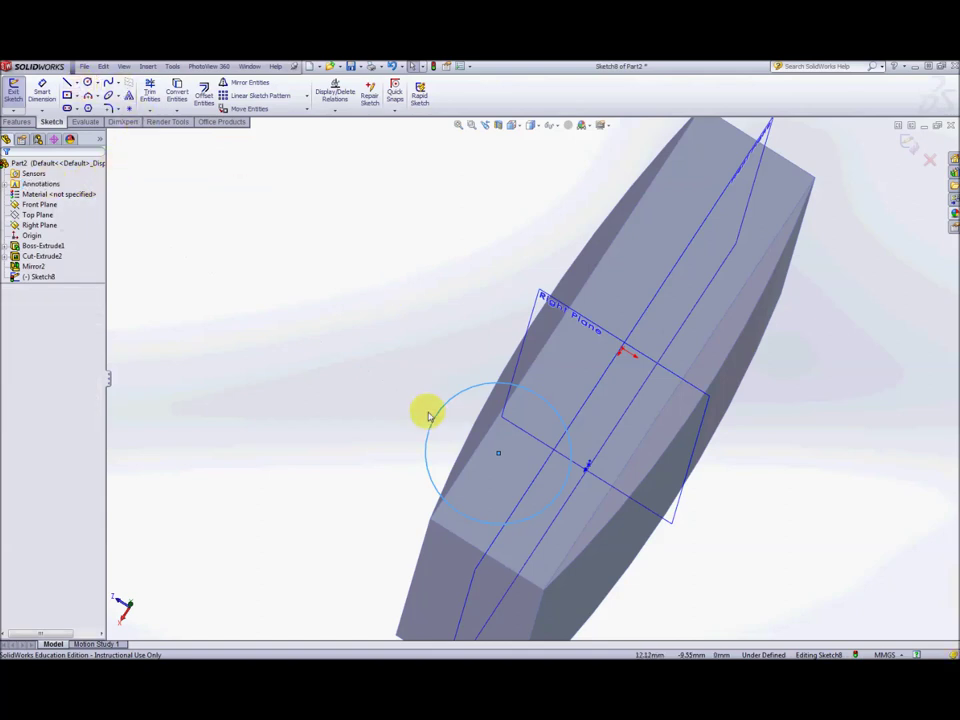
left_click_drag(413, 422, 578, 510)
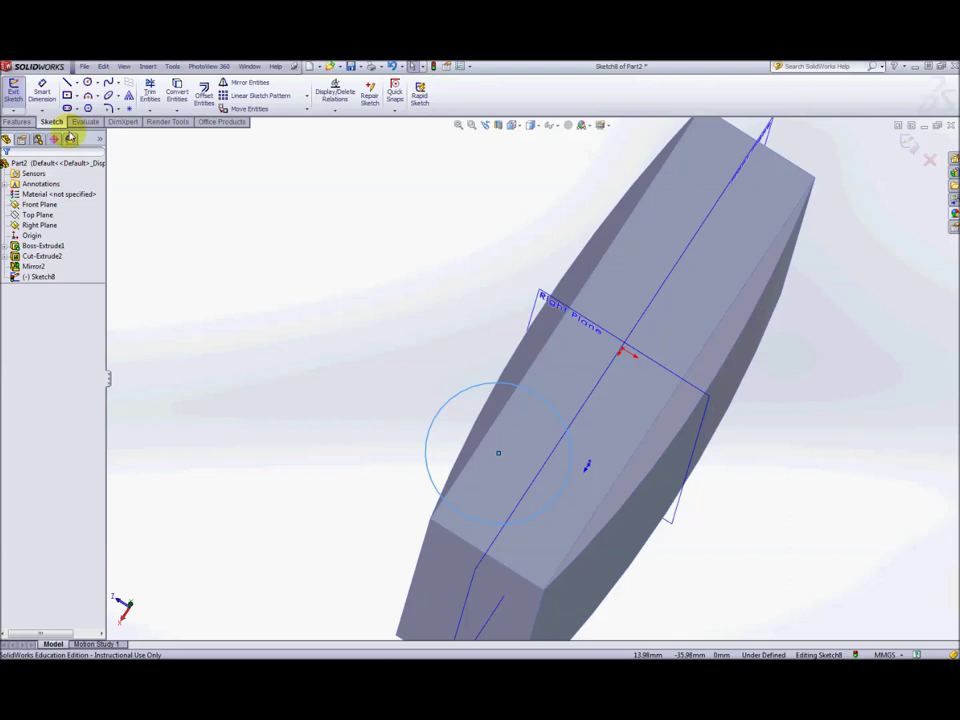
Step: Draw a centerline from the origin to the circle's centre and make it horizontal
left_click(78, 85)
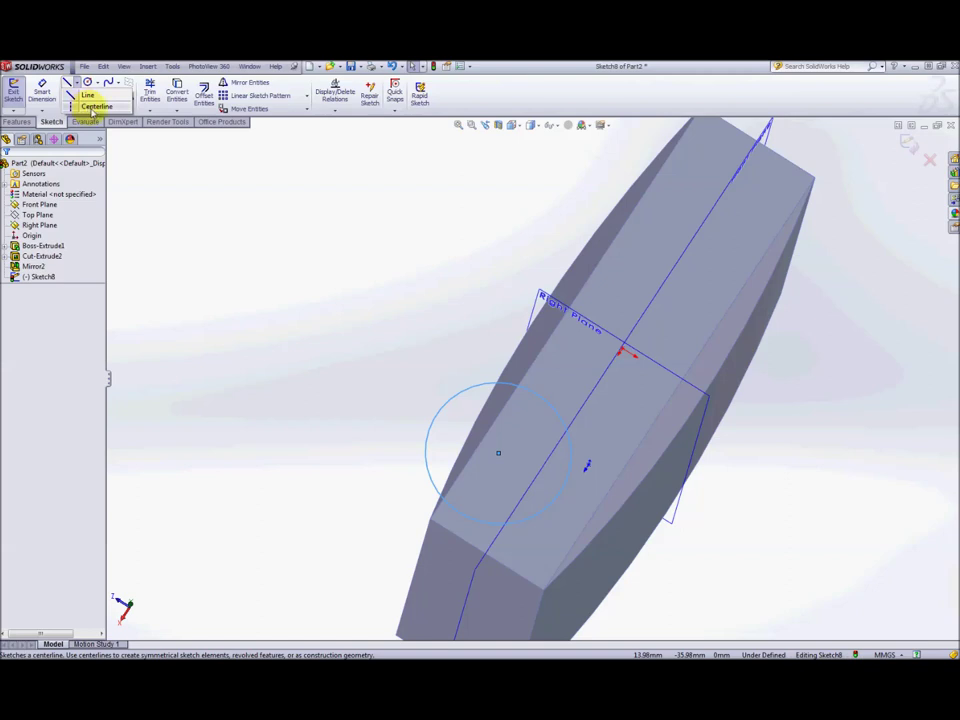
left_click(92, 108)
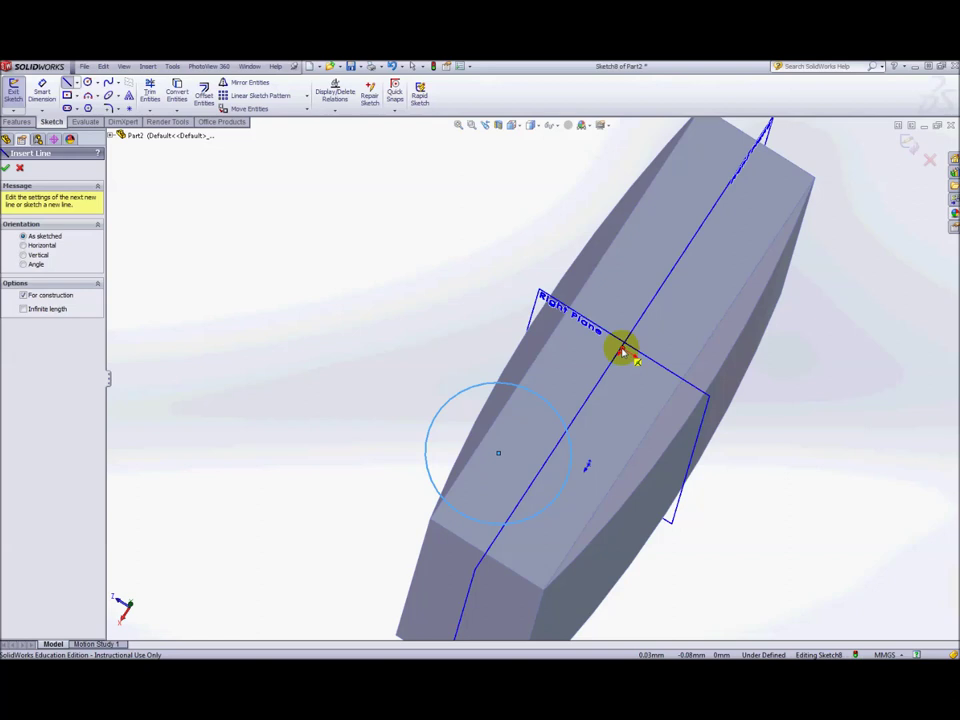
left_click_drag(622, 352, 501, 457)
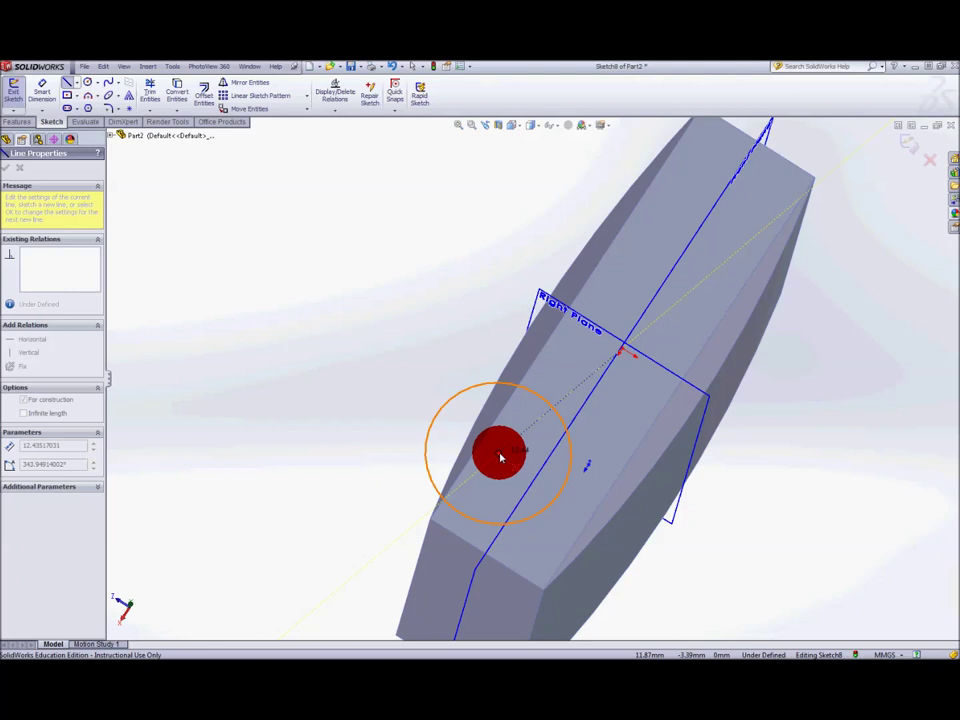
left_click_drag(501, 457, 500, 456)
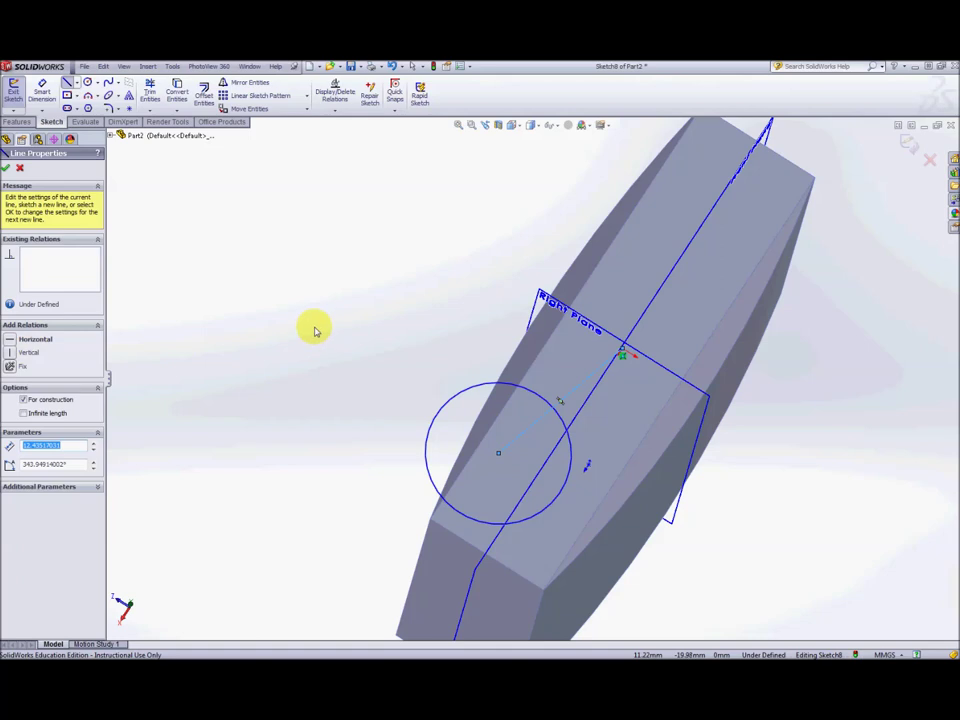
left_click(10, 341)
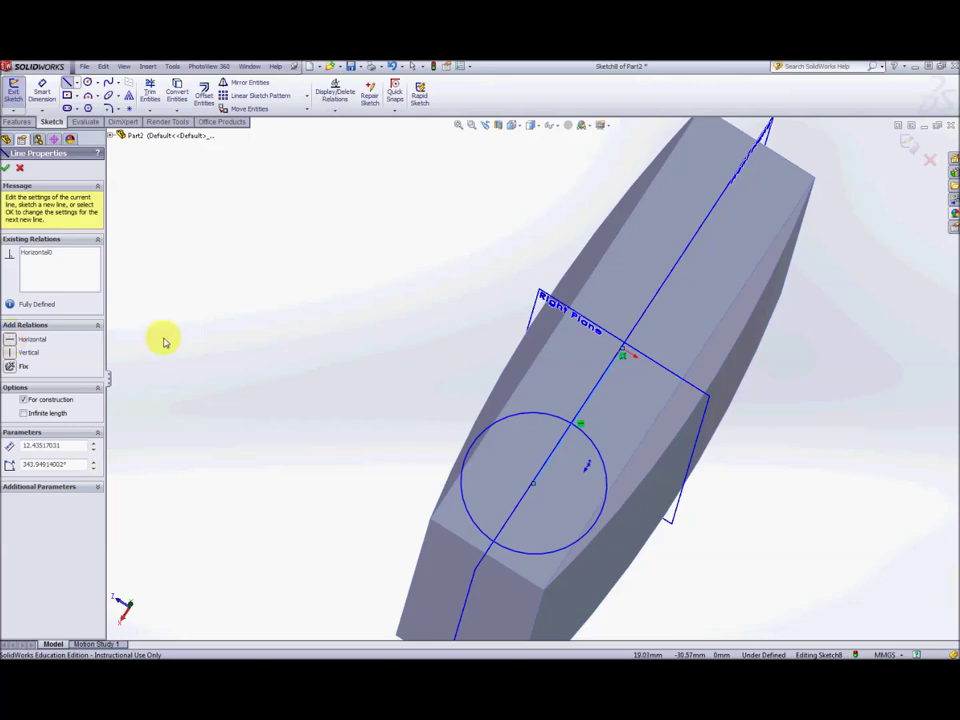
left_click(6, 170)
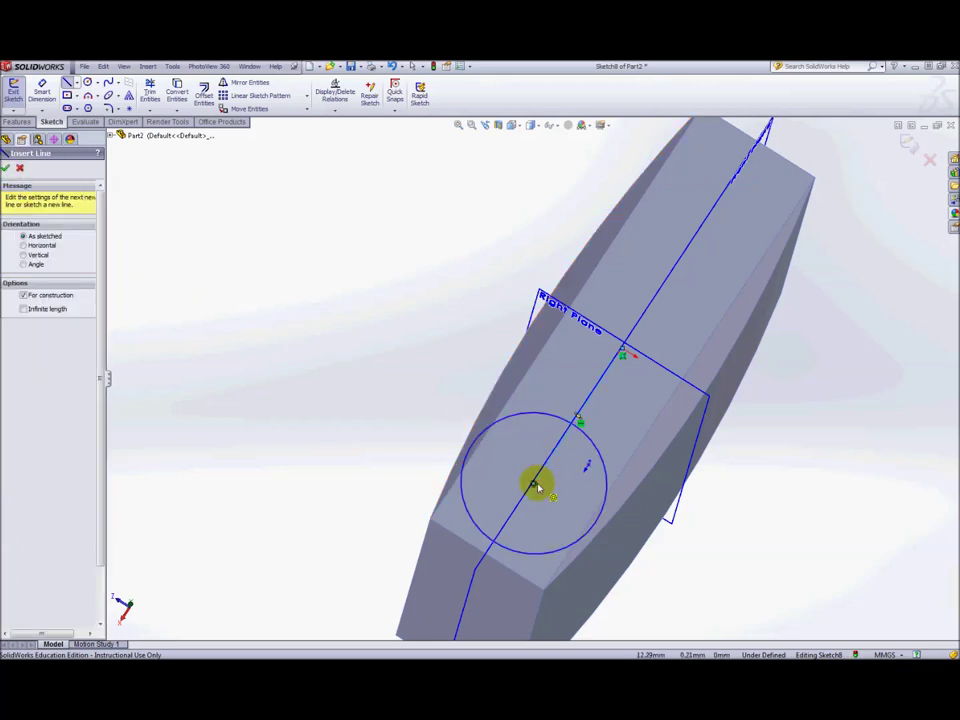
key("Escape")
Step: Shift the circle's centre along the centerline and dimension the centerline's length as 12 mm
mouse_move(535, 487)
left_mouse_down()
mouse_move(555, 408)
mouse_move(516, 474)
mouse_move(559, 394)
mouse_move(494, 475)
mouse_move(544, 411)
mouse_move(508, 448)
mouse_move(429, 414)
mouse_move(476, 426)
mouse_move(493, 446)
left_mouse_up()
mouse_move(547, 474)
left_mouse_down()
mouse_move(553, 450)
mouse_move(525, 471)
mouse_move(536, 439)
mouse_move(521, 459)
left_mouse_up()
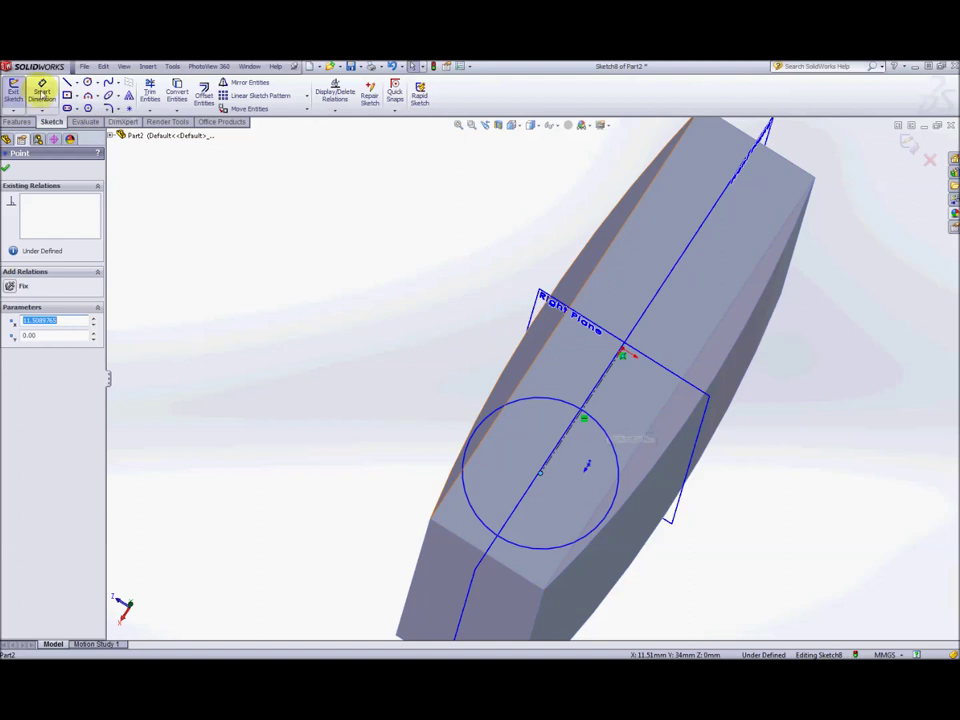
left_click(42, 92)
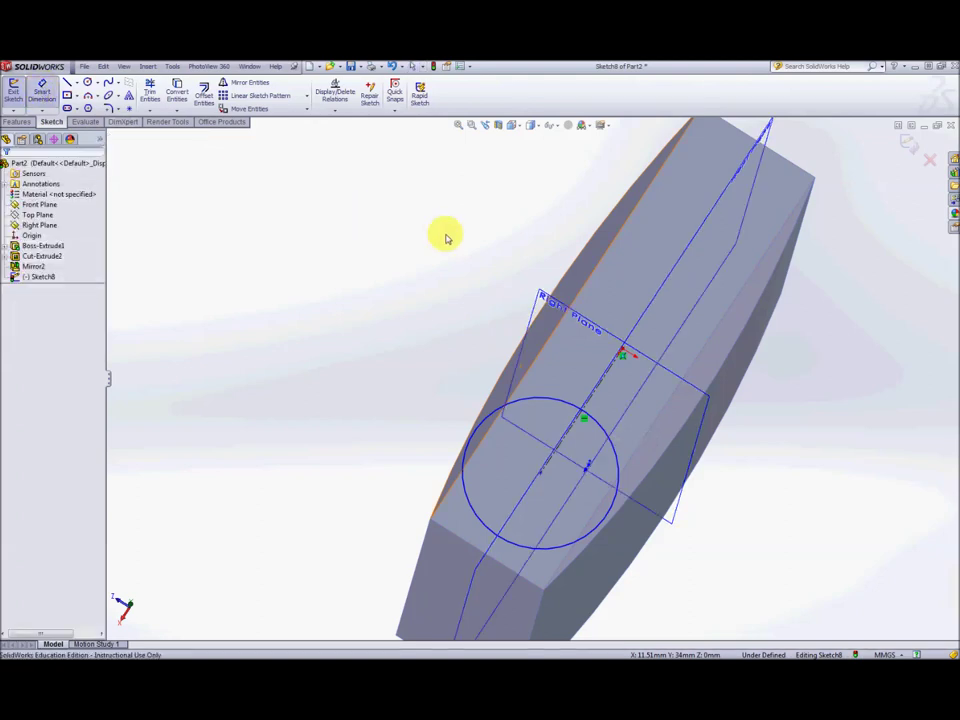
left_click(596, 391)
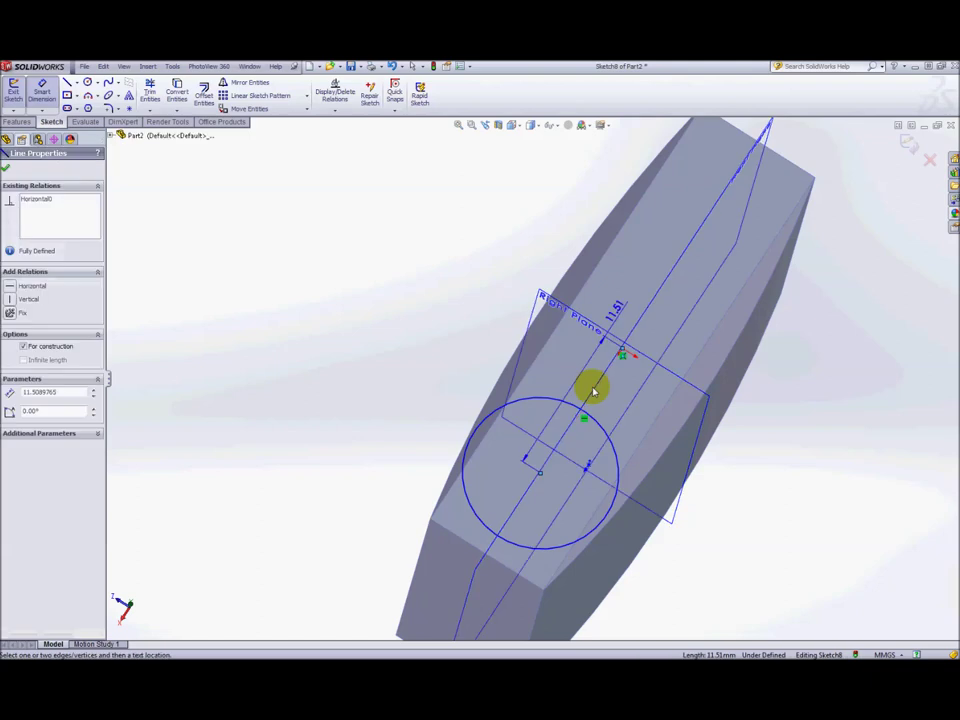
left_click(458, 325)
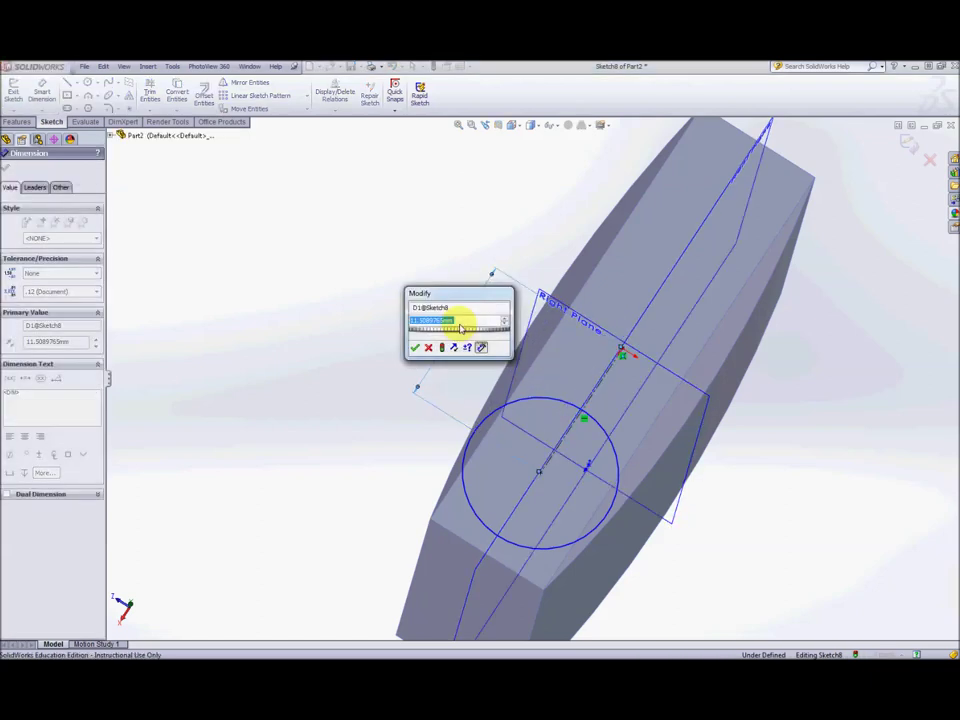
type("12")
key("Return")
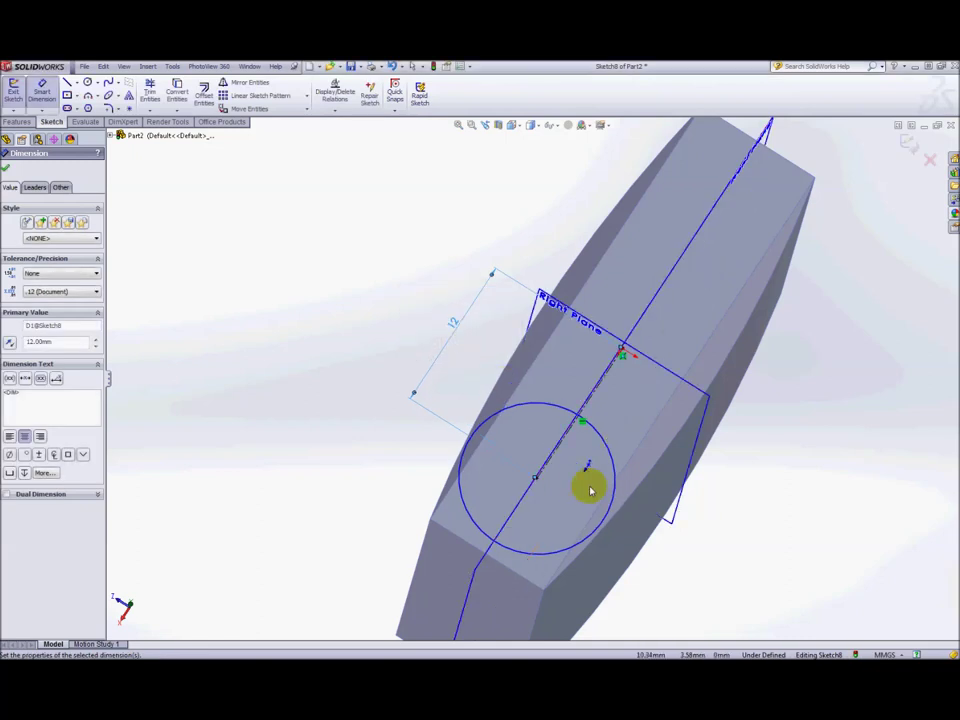
Step: Dimension the circle's diameter as 8 mm
left_click(461, 466)
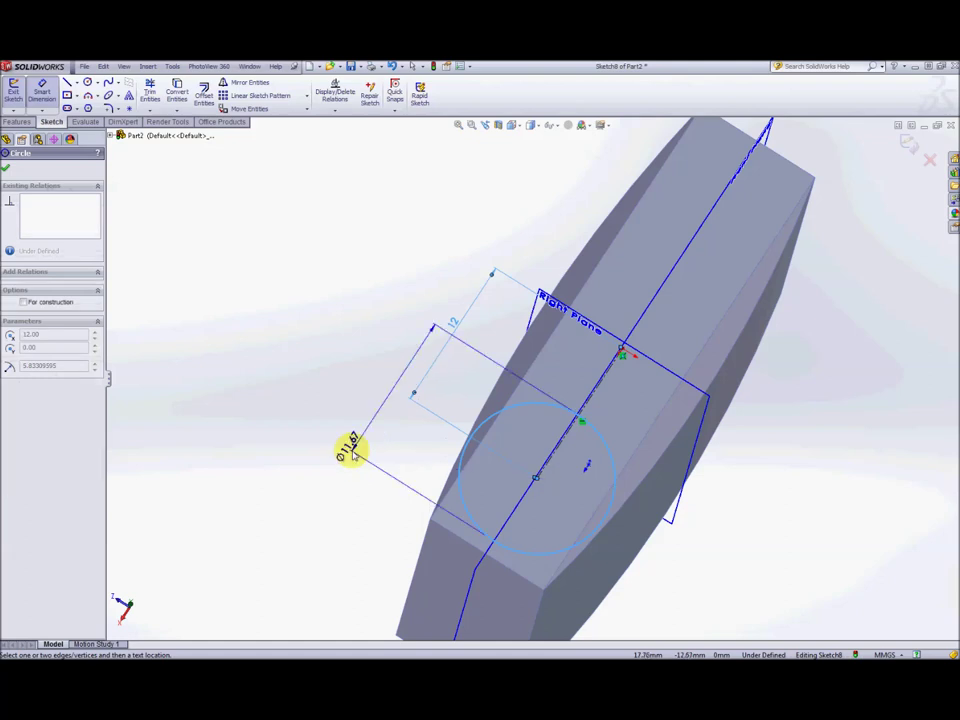
left_click(343, 460)
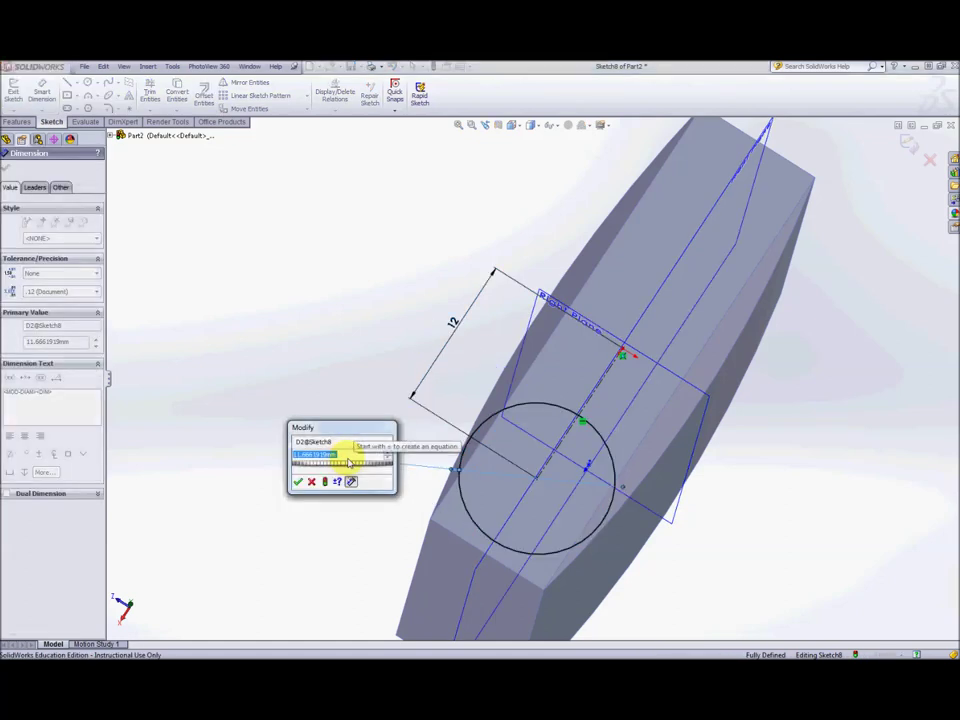
type("8")
key("Return")
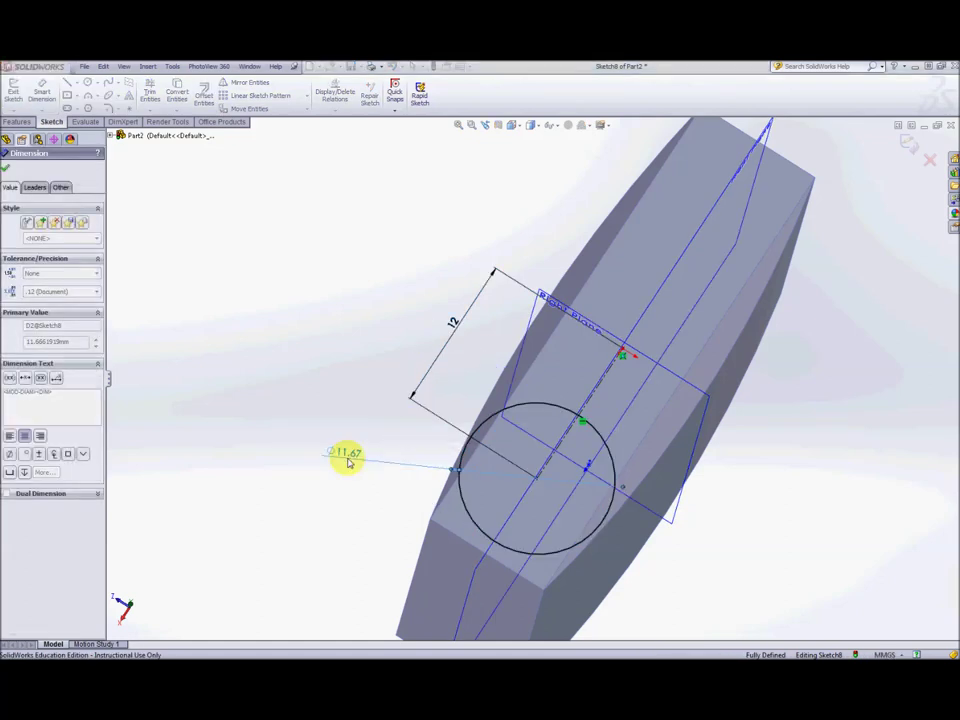
Step: Draw a vertical centerline about 15.2 mm long from the origin, across and beyond the block's top face
middle_click_drag(836, 540, 729, 484)
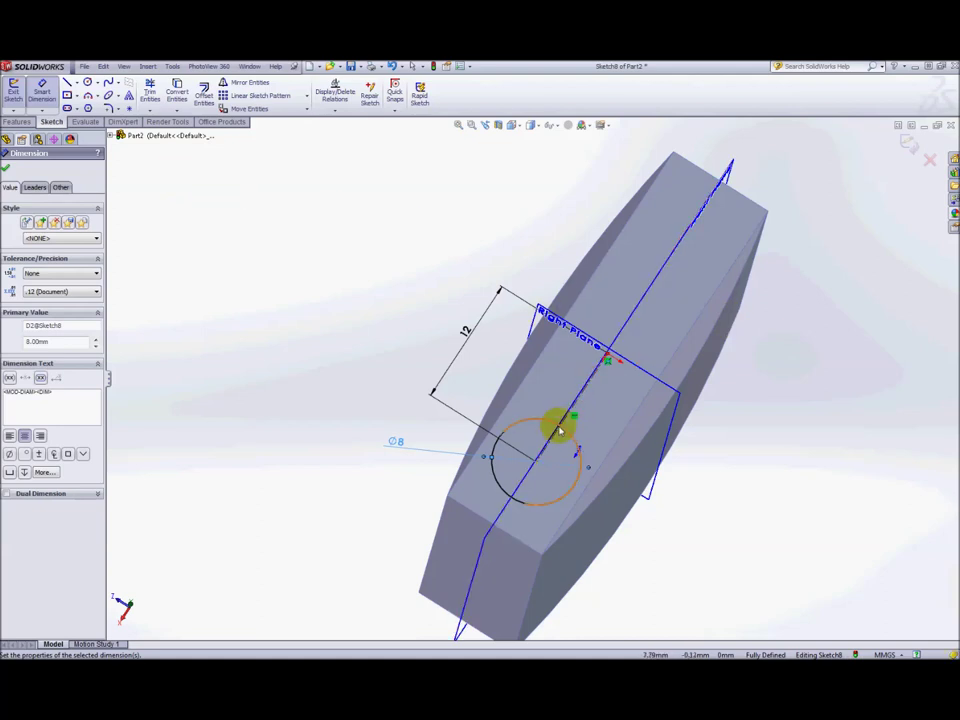
mouse_move(705, 459)
middle_mouse_down()
mouse_move(701, 495)
mouse_move(738, 503)
mouse_move(709, 437)
mouse_move(735, 529)
mouse_move(746, 499)
middle_mouse_up()
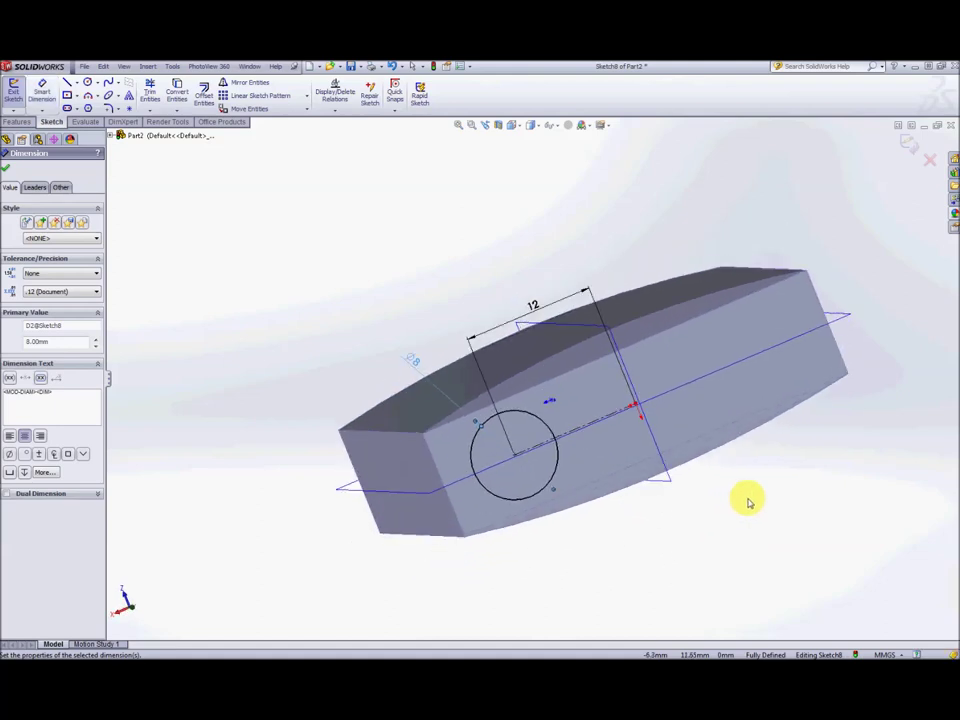
scroll(759, 482, "up", 2)
scroll(634, 411, "down", 4)
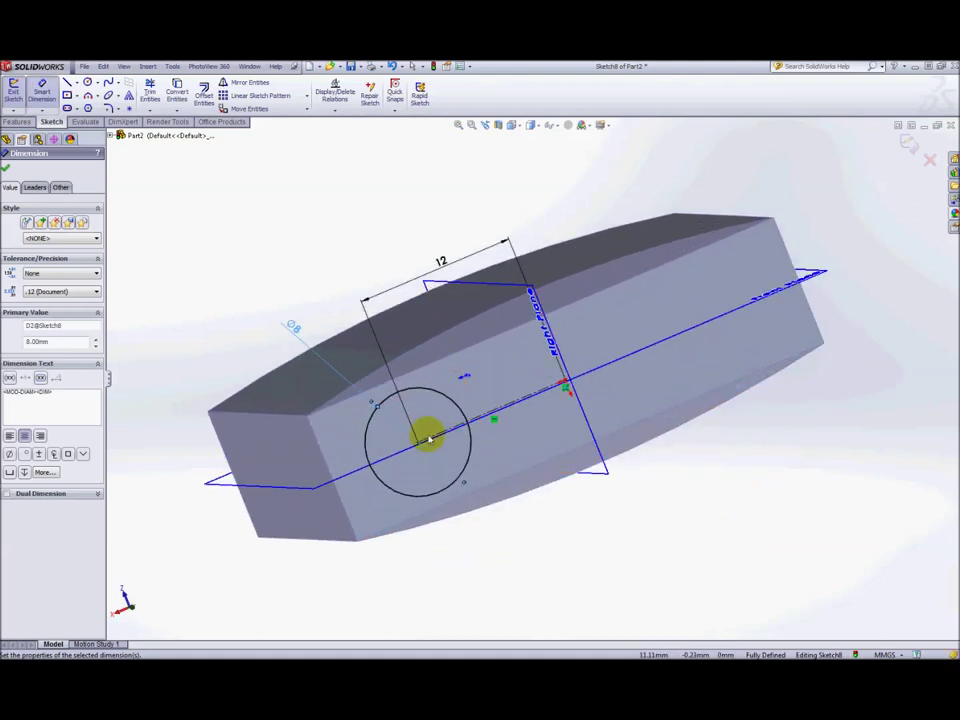
left_click(80, 90)
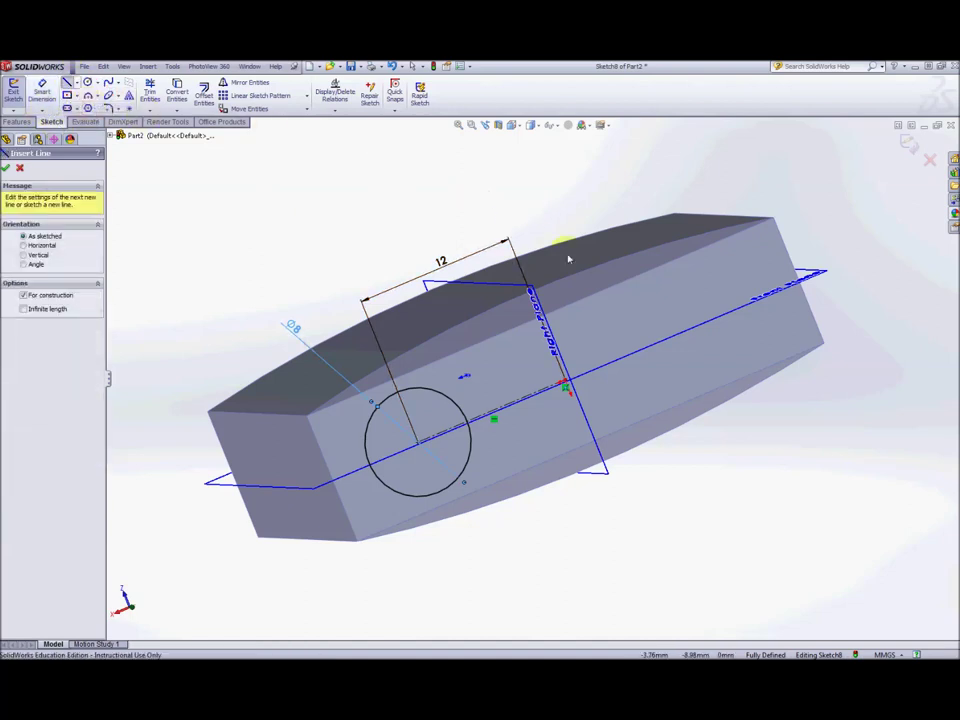
left_click(565, 385)
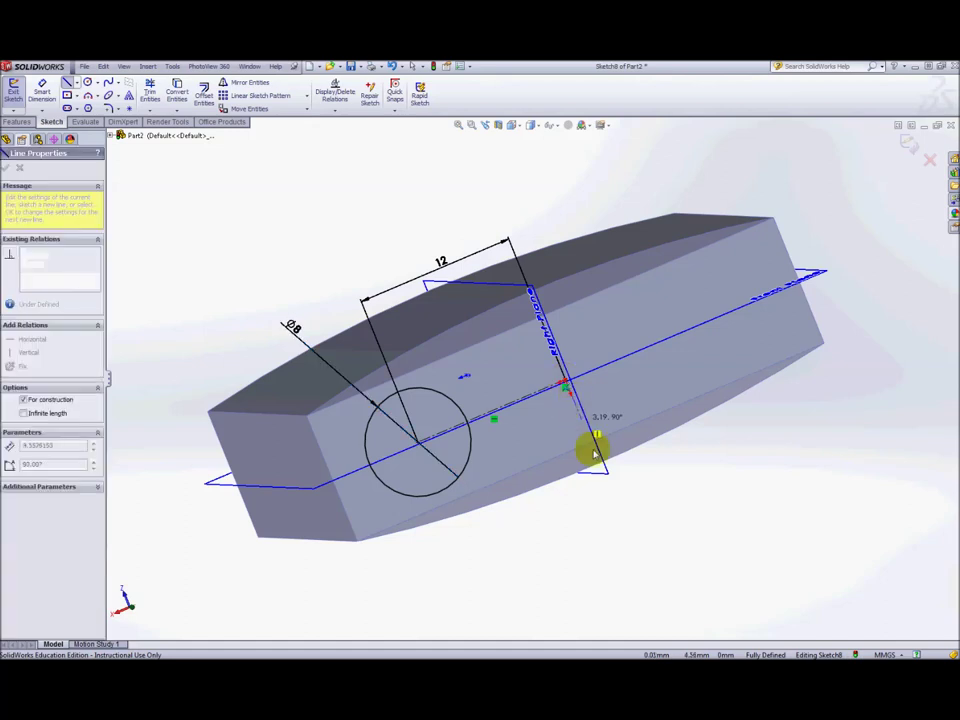
left_click(641, 575)
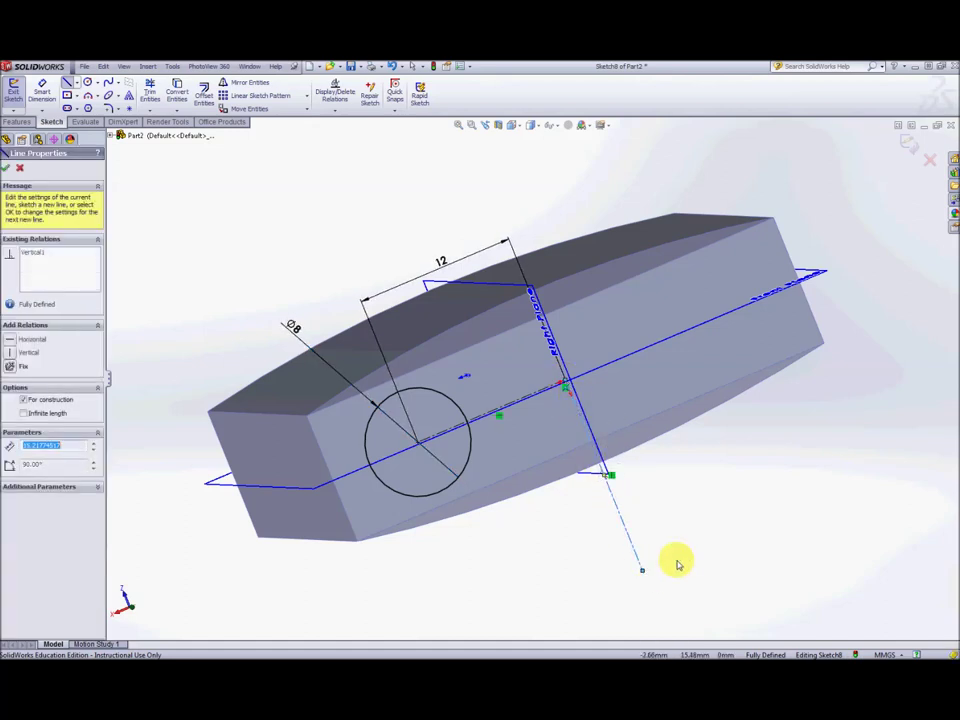
key("Escape")
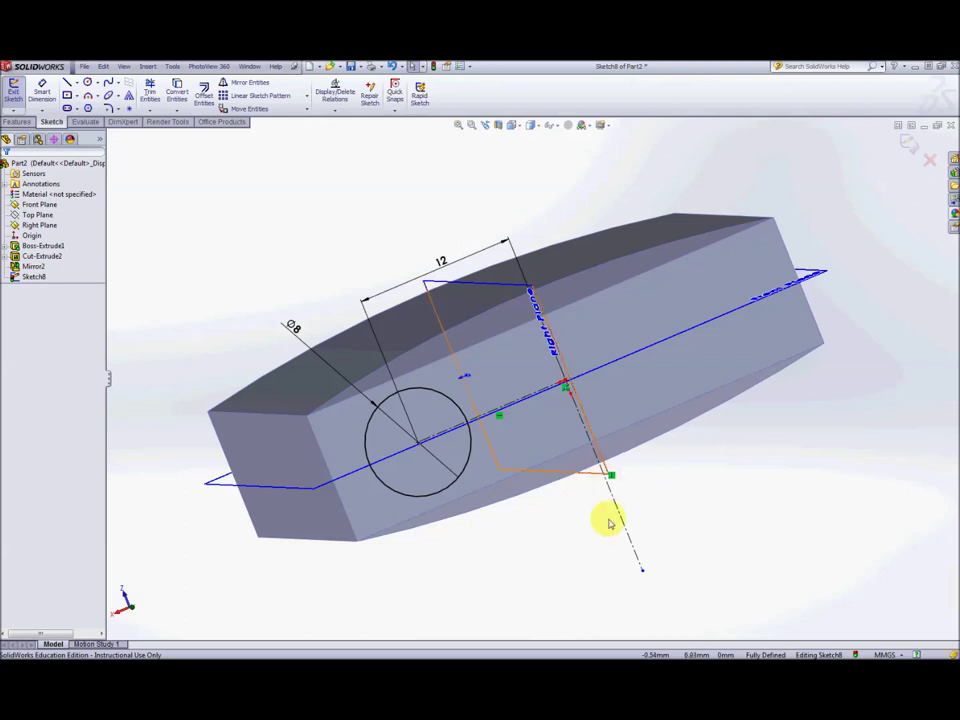
Step: Mirror the 8 mm circle about the vertical centerline onto the other end of the top face
left_click(624, 522)
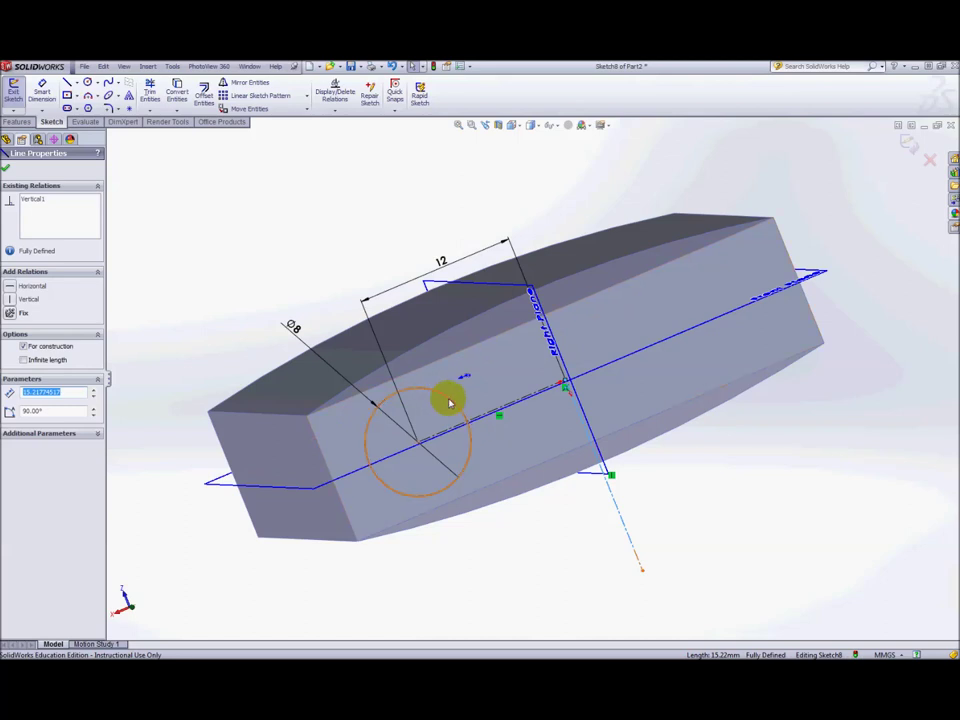
left_click(448, 400, "ctrl")
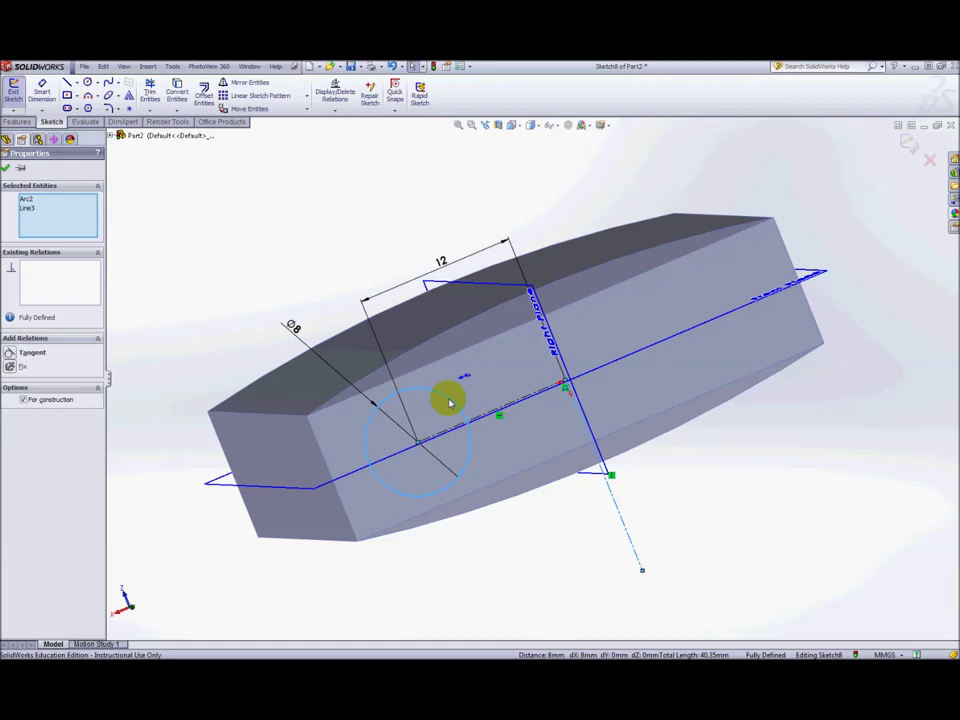
left_click(241, 90)
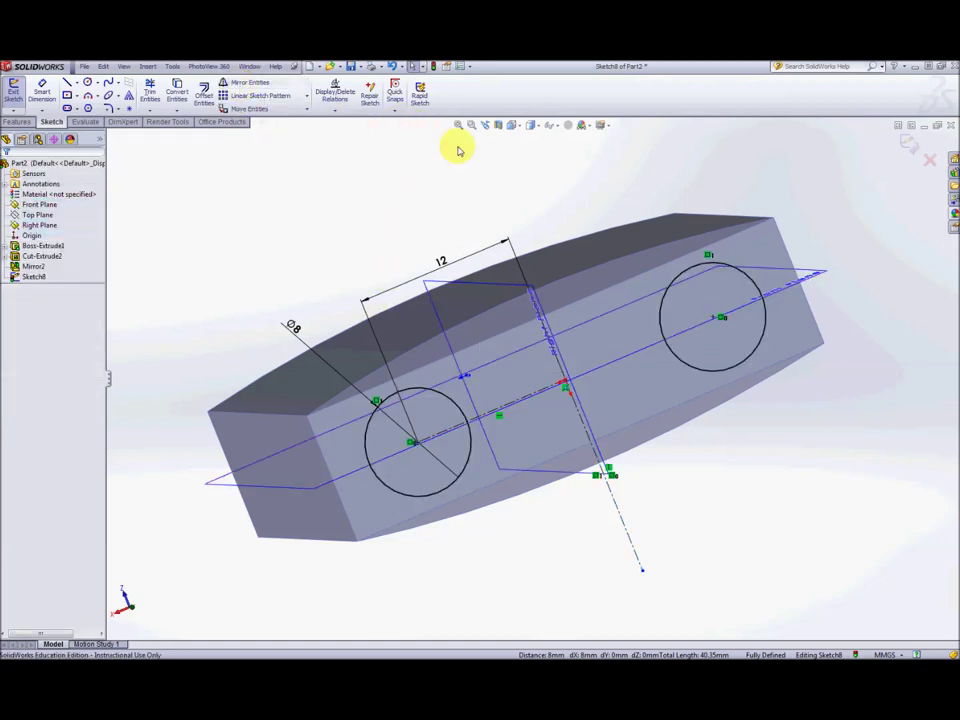
Step: Cut-extrude both circles into the block as blind holes 10 mm deep
mouse_move(770, 487)
middle_mouse_down()
mouse_move(791, 480)
mouse_move(786, 450)
mouse_move(791, 456)
mouse_move(760, 448)
middle_mouse_up()
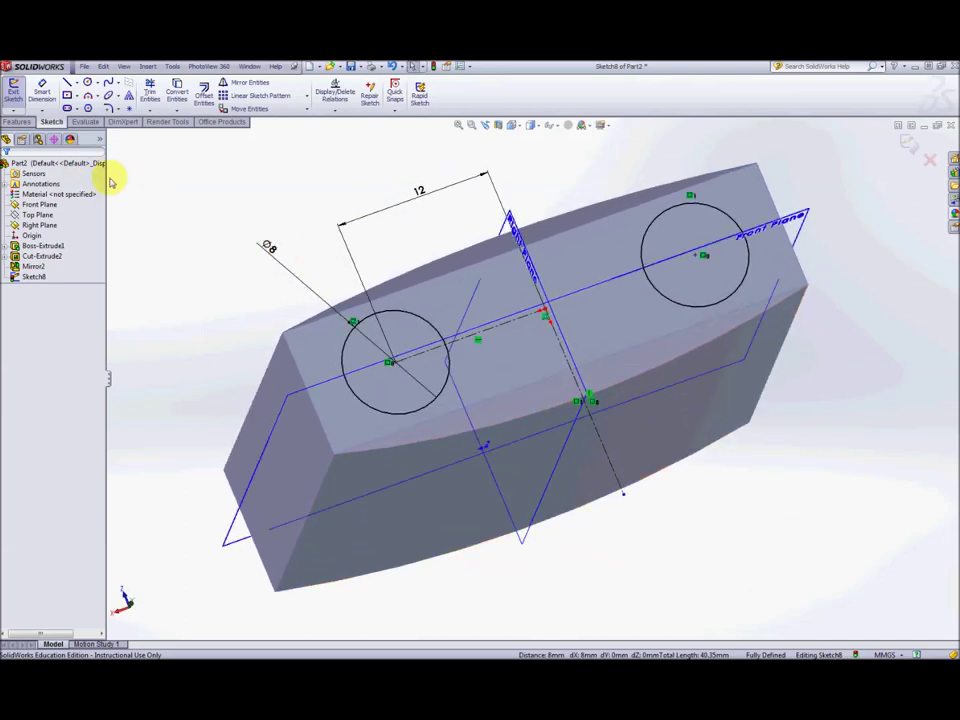
left_click(20, 121)
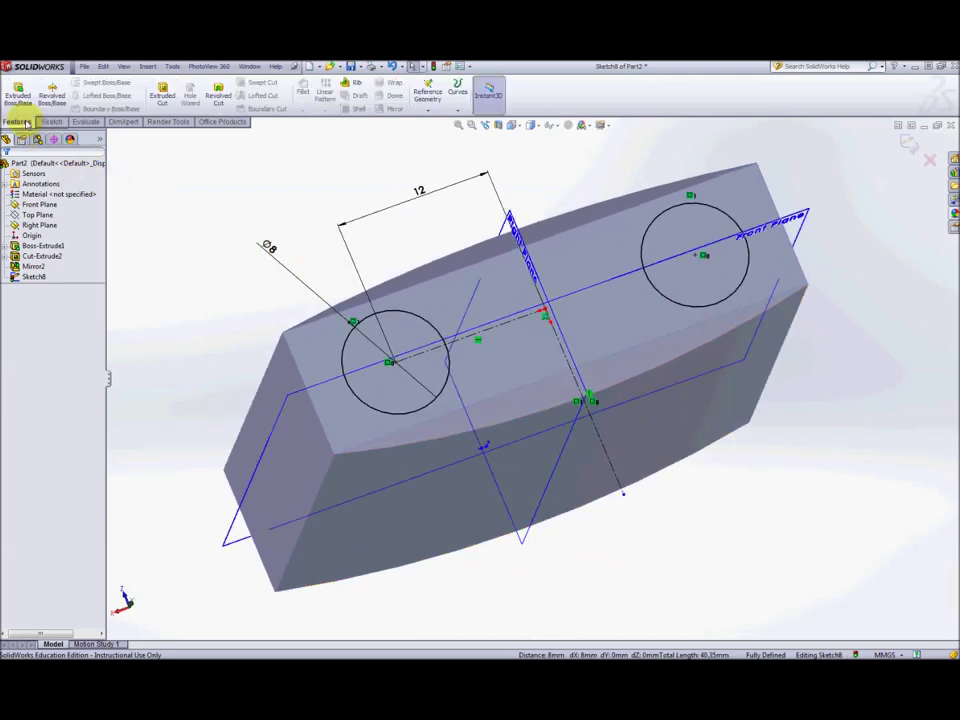
left_click(162, 98)
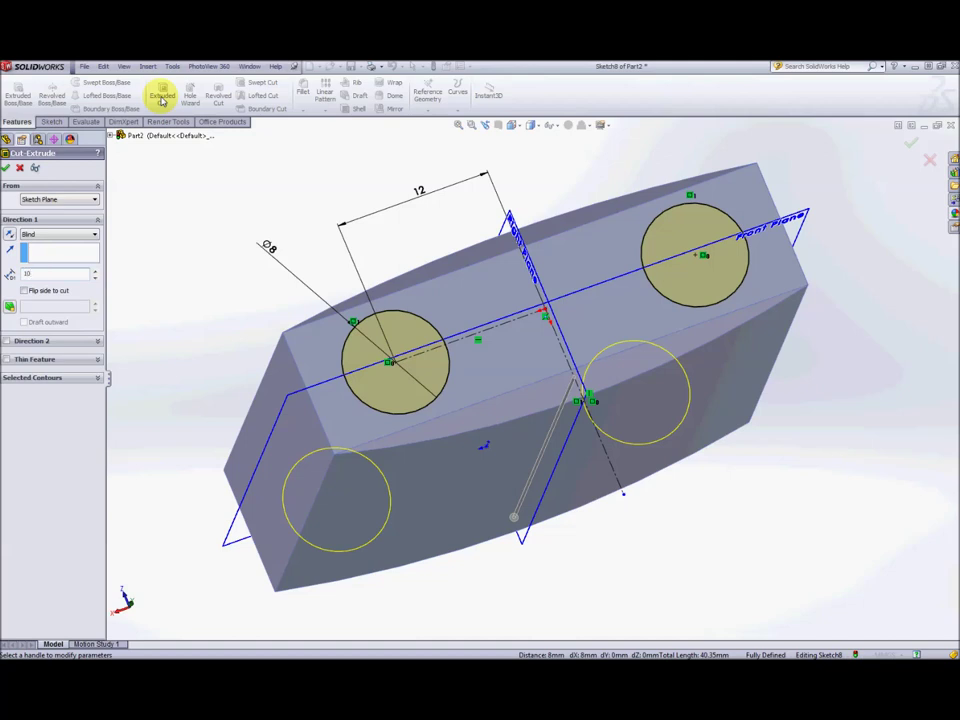
left_click(8, 170)
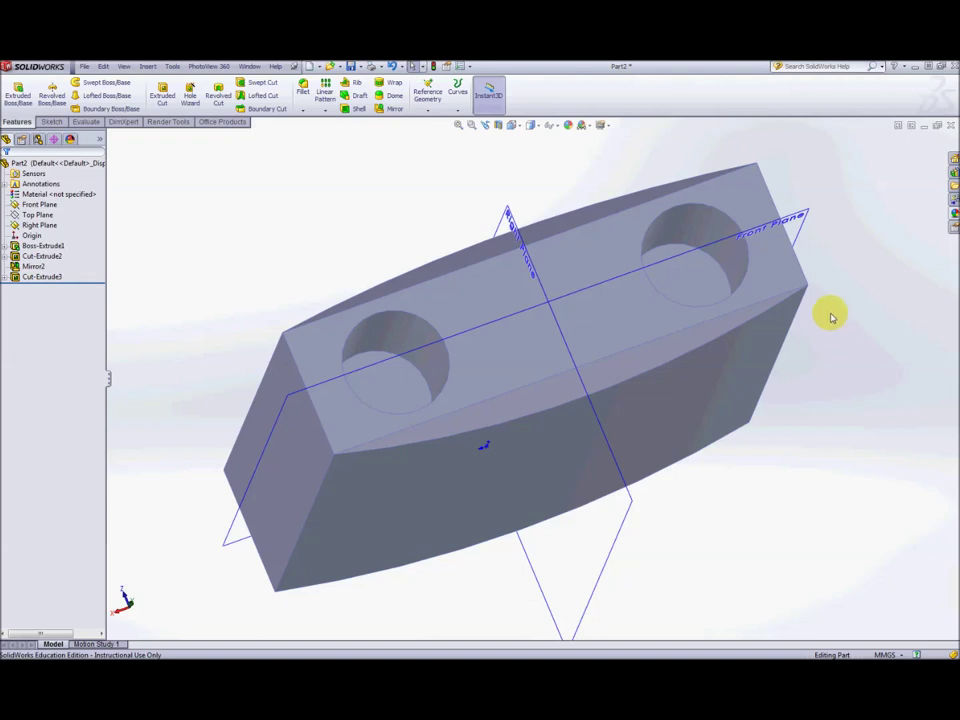
Step: Sketch on the block's top face and offset one hole's circular edge 0.5 mm inward
left_click(773, 267)
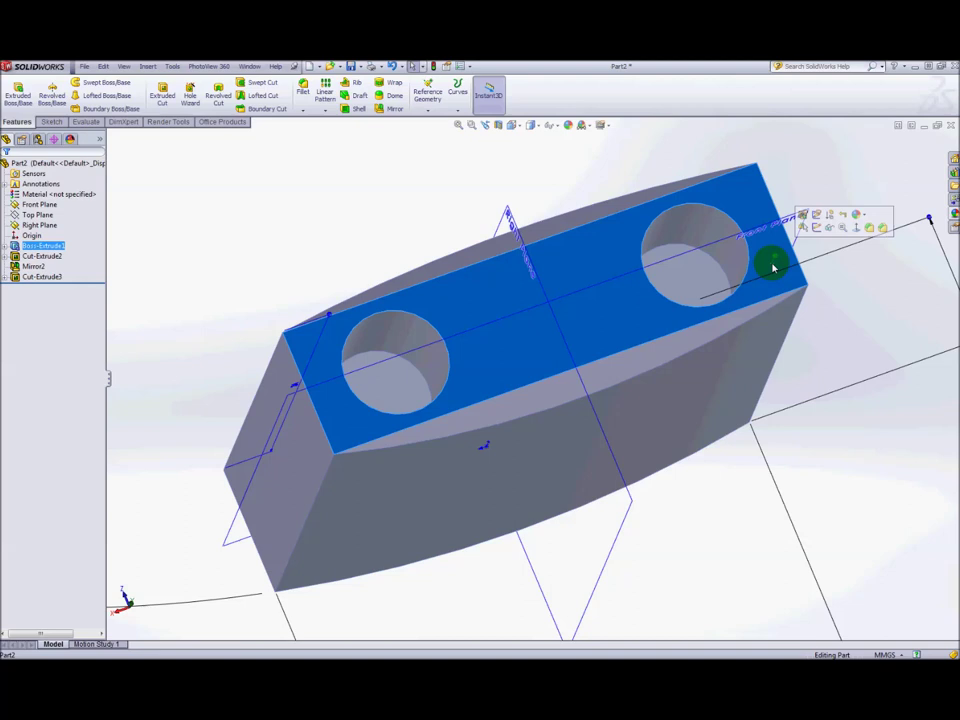
left_click(817, 229)
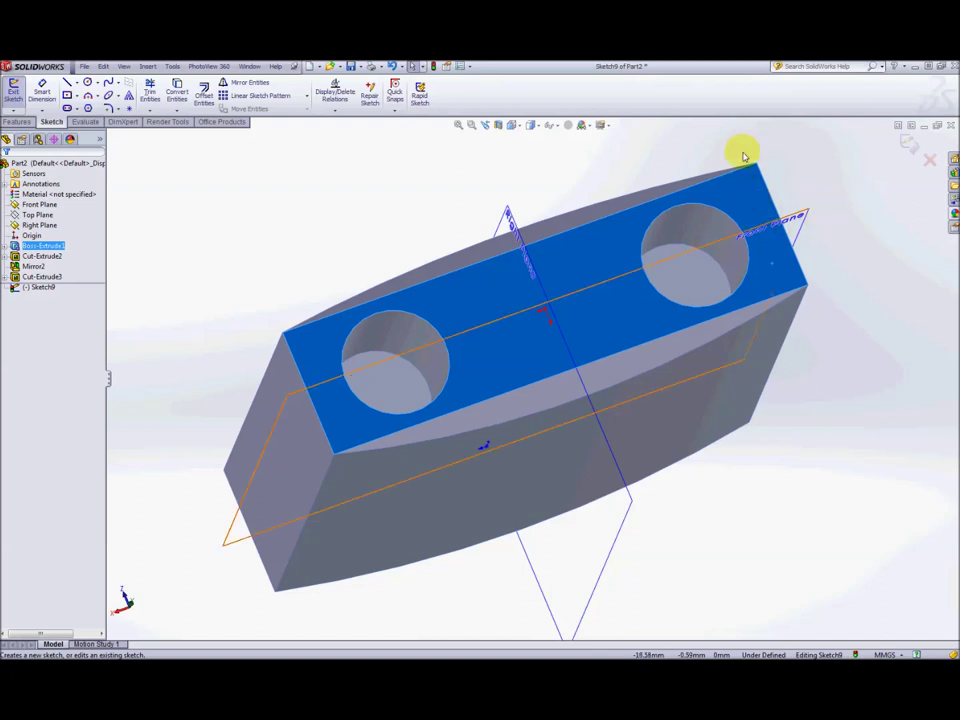
left_click(728, 218)
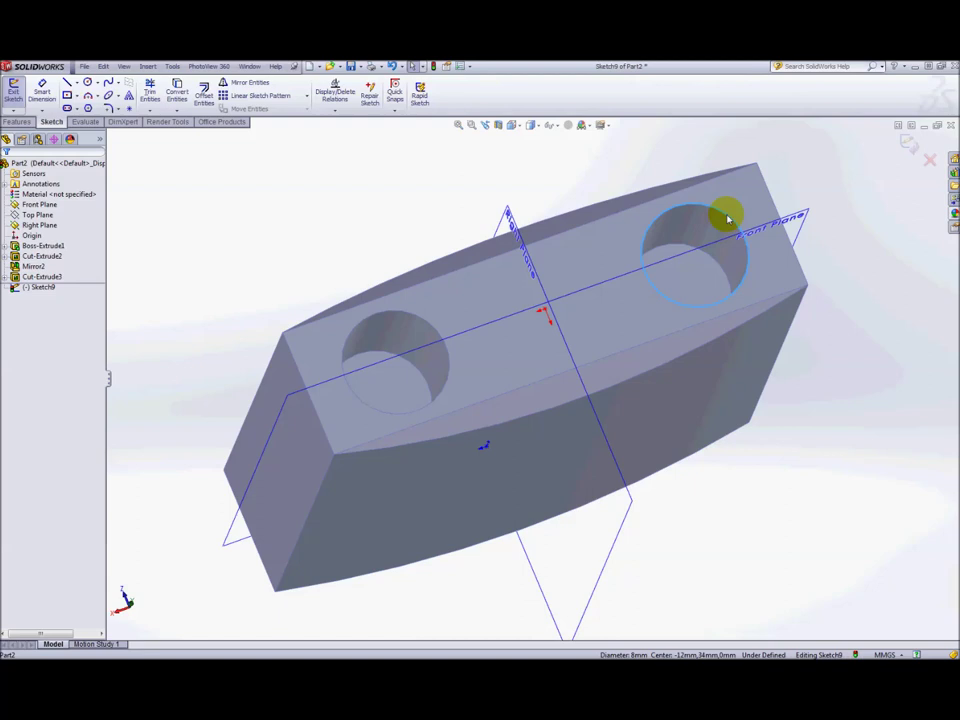
left_click(177, 93)
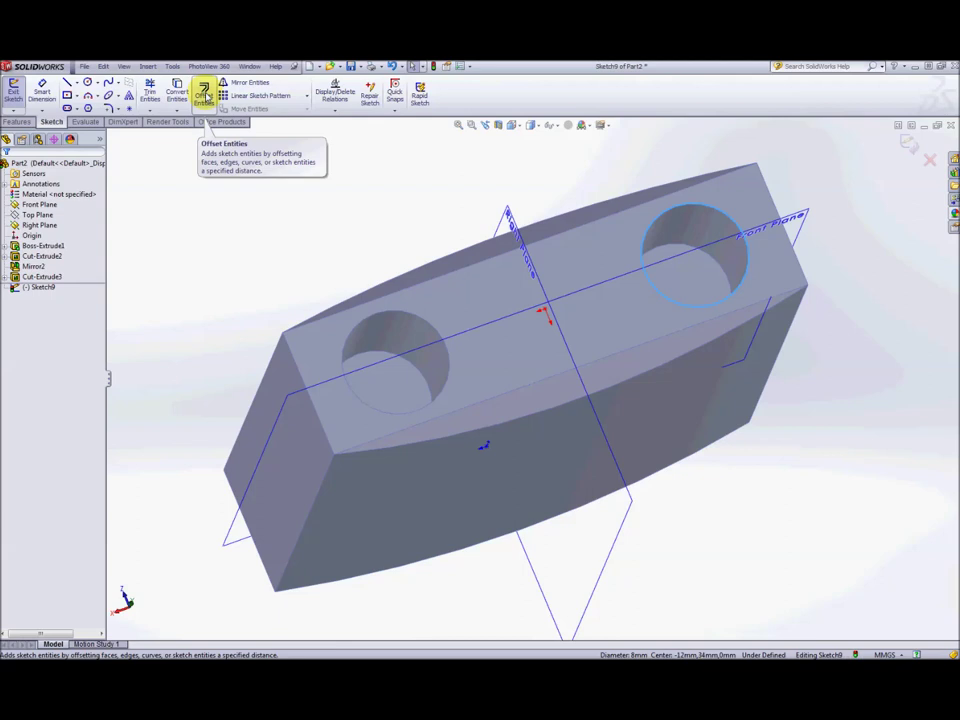
left_click(206, 96)
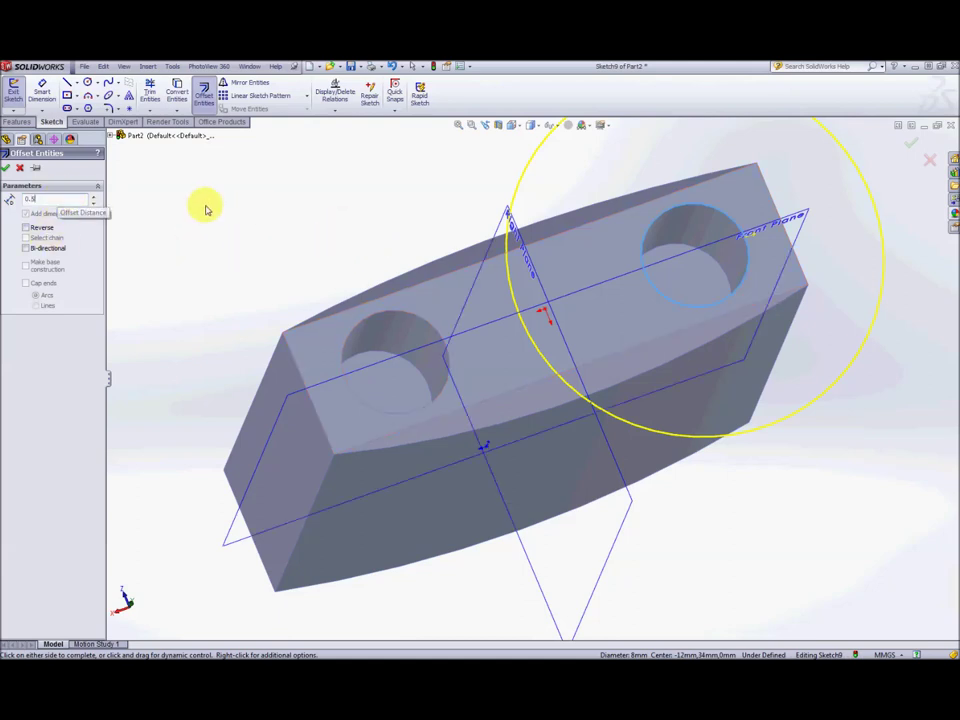
double_click(57, 200)
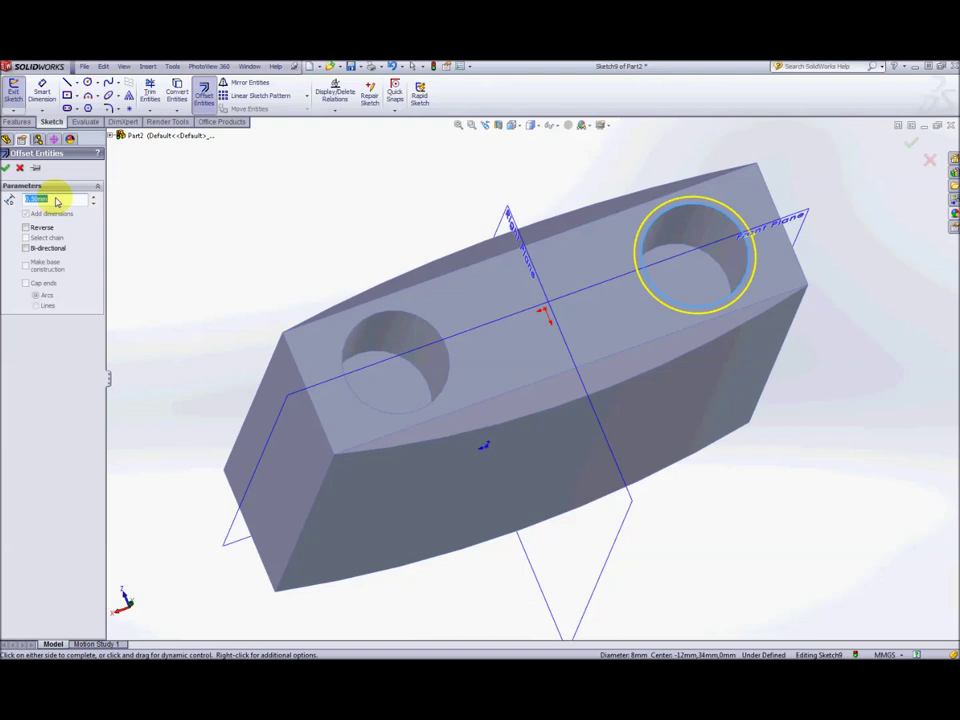
left_click(26, 228)
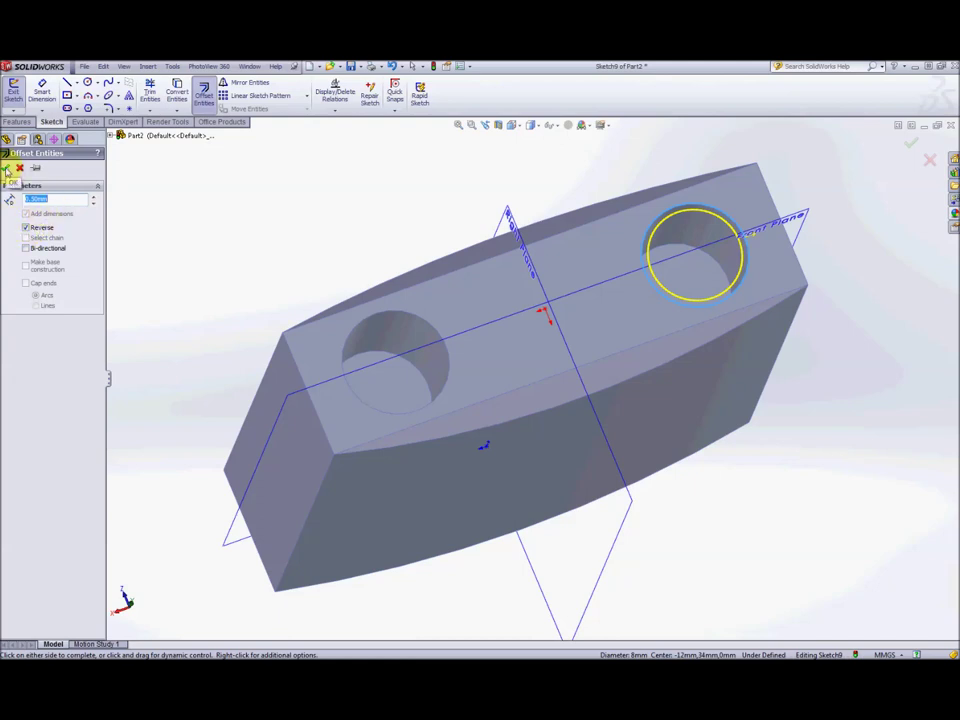
left_click(7, 170)
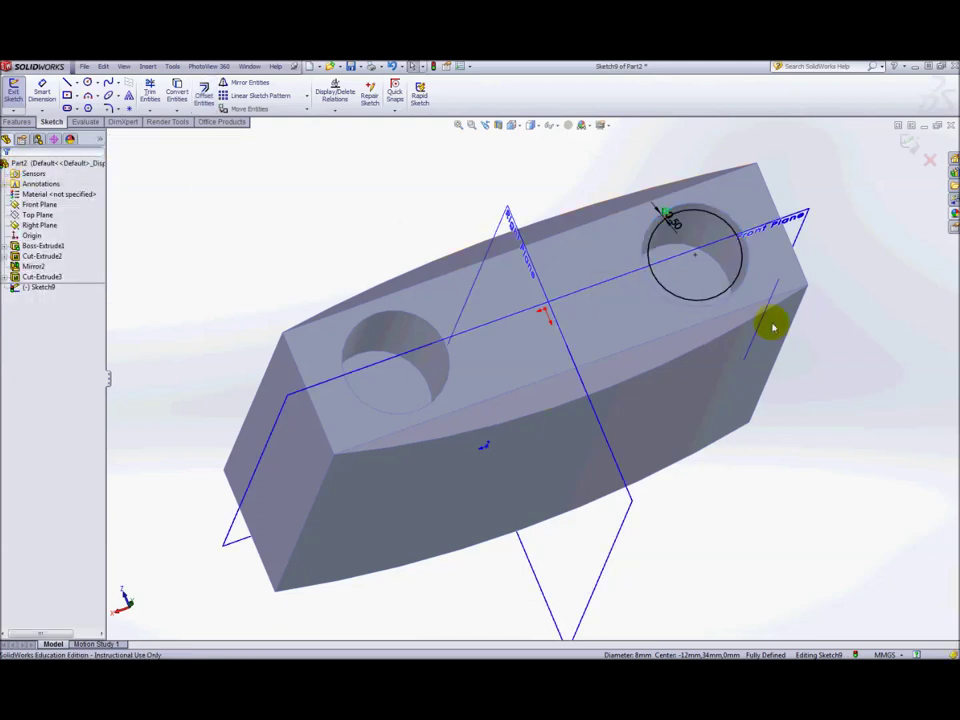
Step: Set up a boss extrusion of the offset circle, blind 20 mm upward from the block's top face
left_click(18, 122)
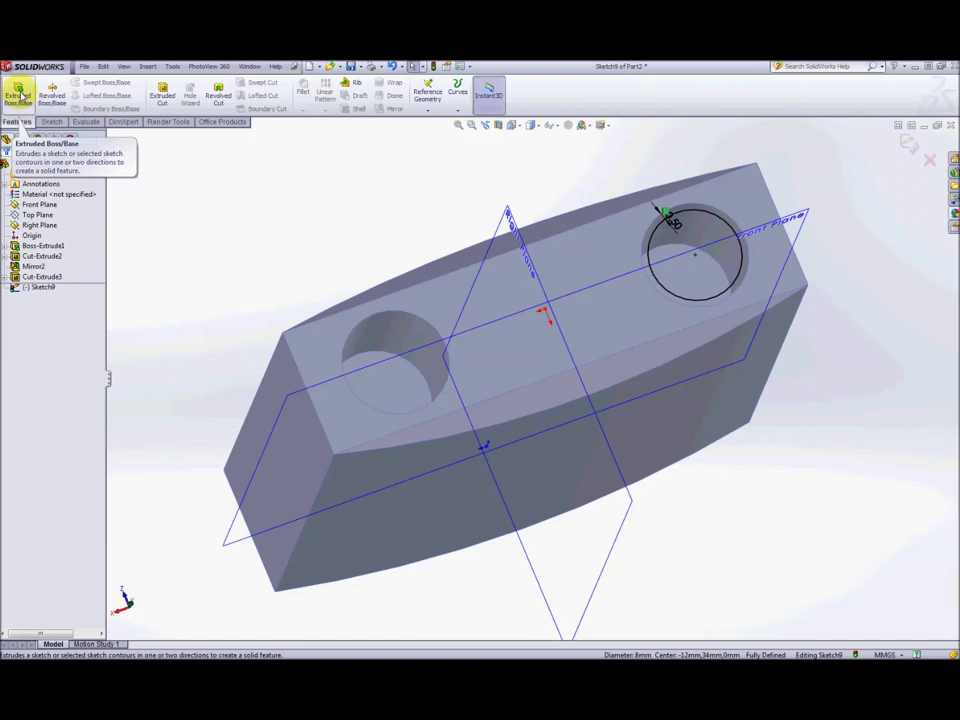
left_click(20, 95)
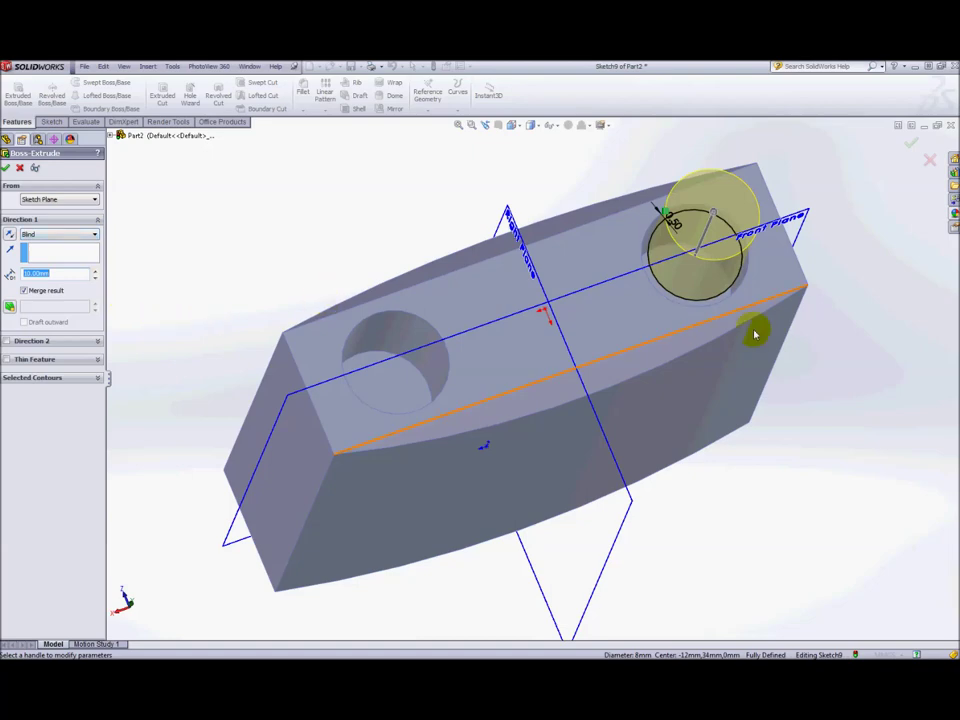
key("ctrl+7")
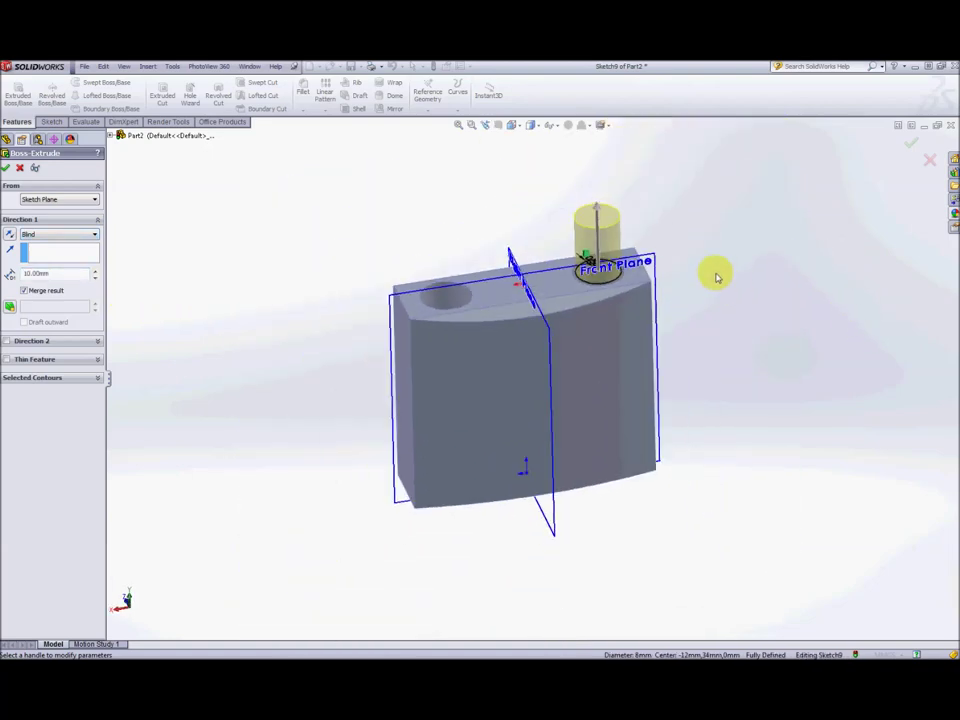
scroll(508, 278, "down", 4)
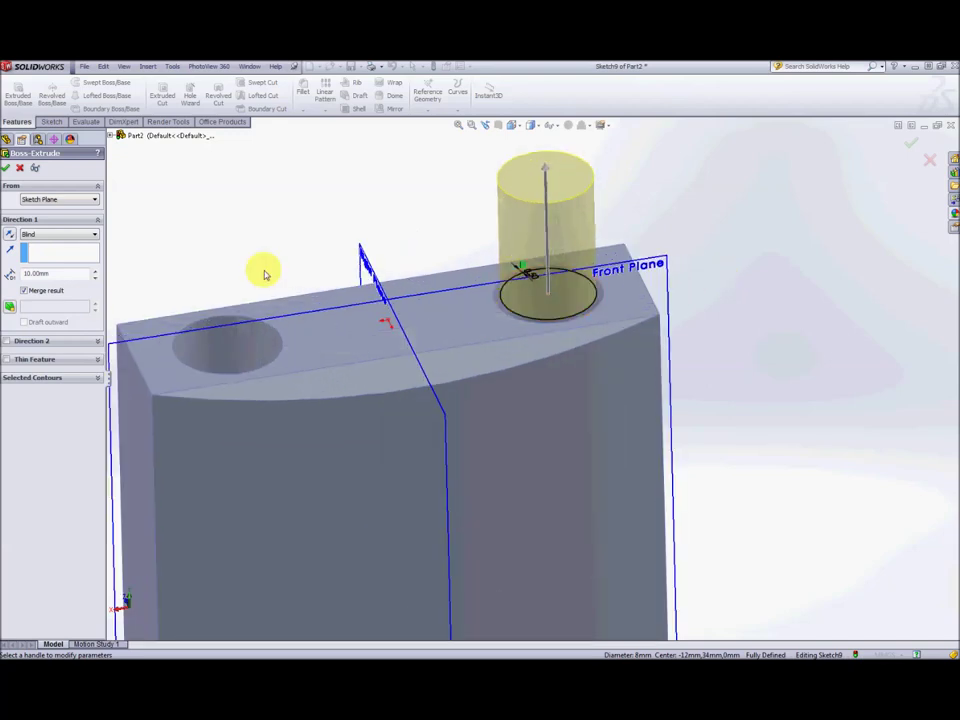
double_click(64, 273)
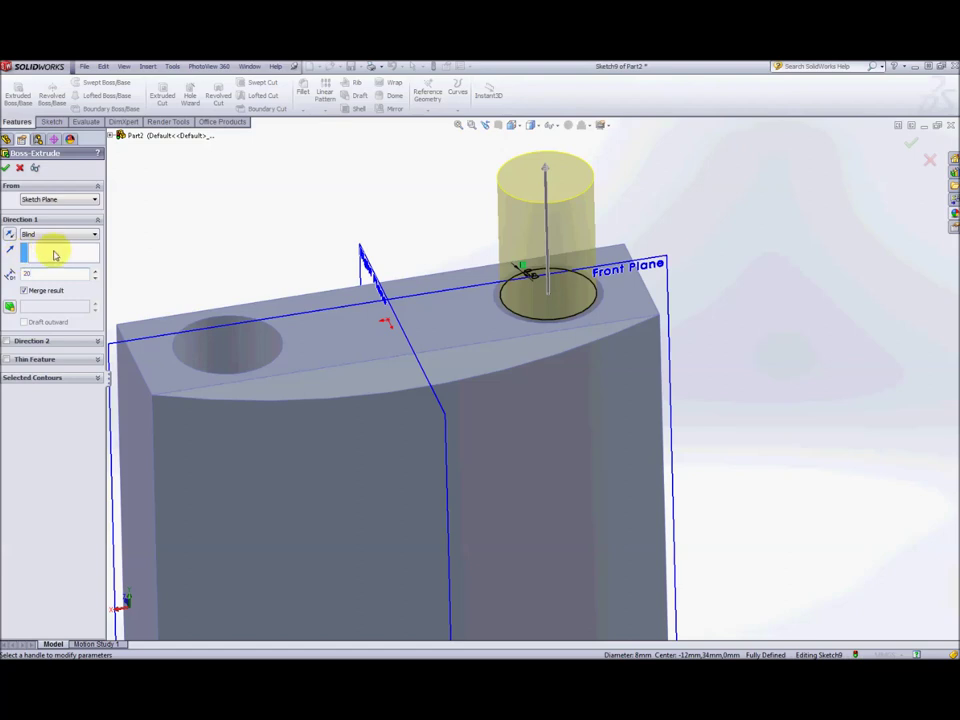
type("20")
key("Return")
middle_click_drag(638, 285, 647, 279)
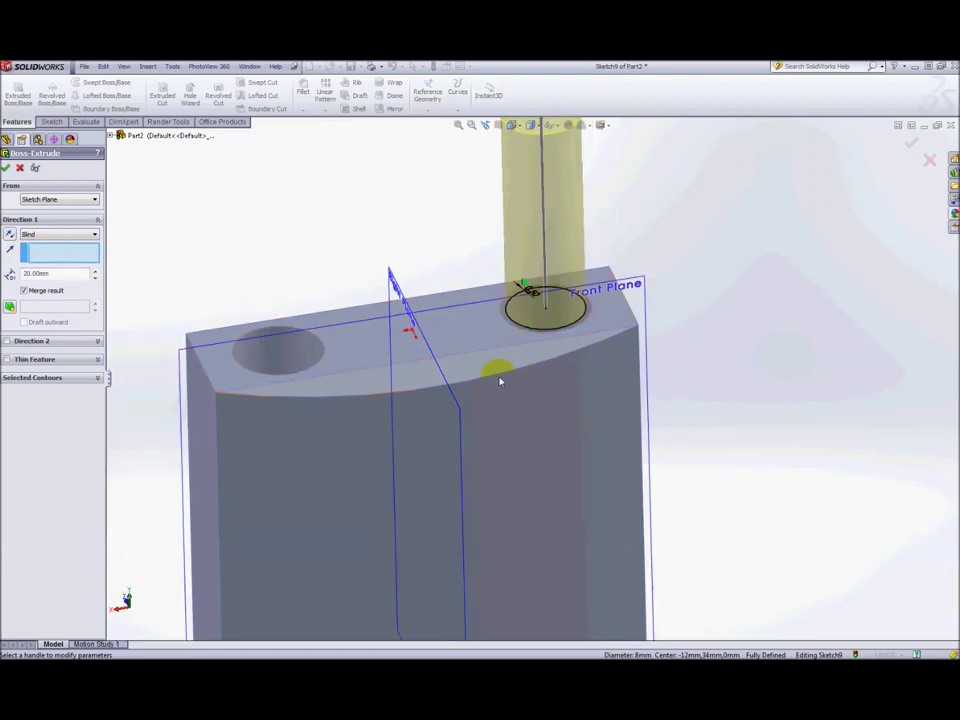
Step: Extend the extrusion in a second direction Up To Next into the hole and finish the post
left_click(8, 342)
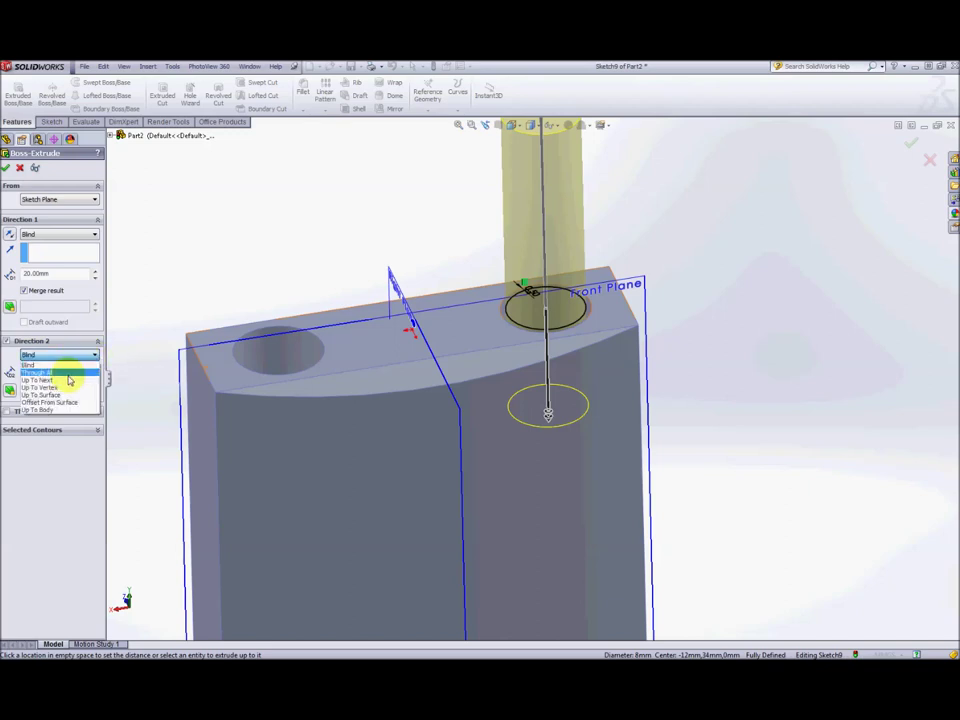
left_click(54, 383)
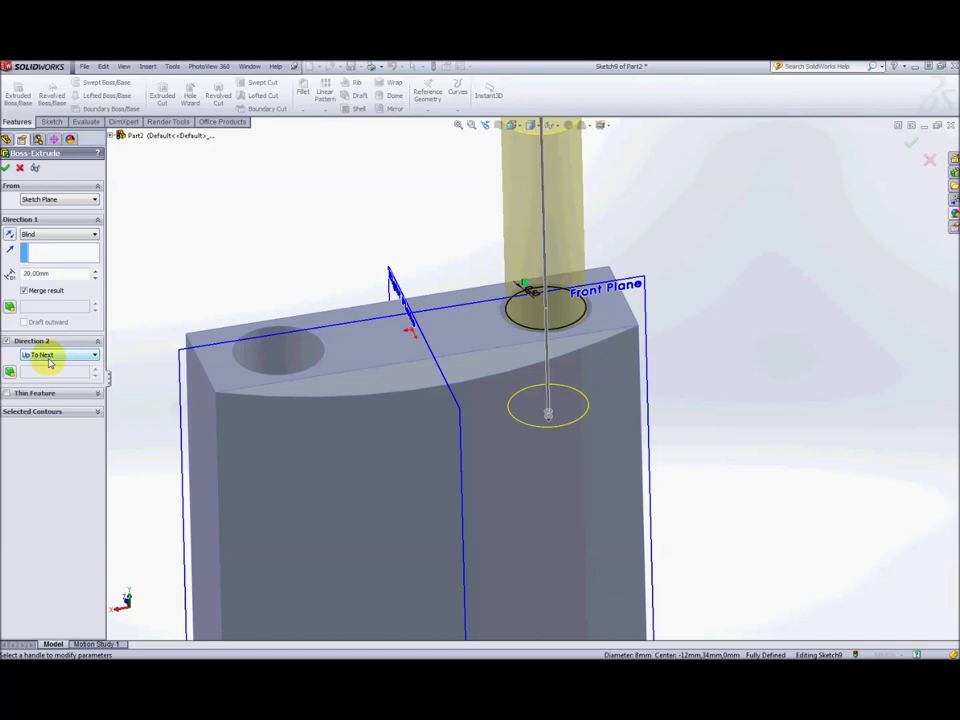
left_click(7, 169)
scroll(698, 292, "down", 2)
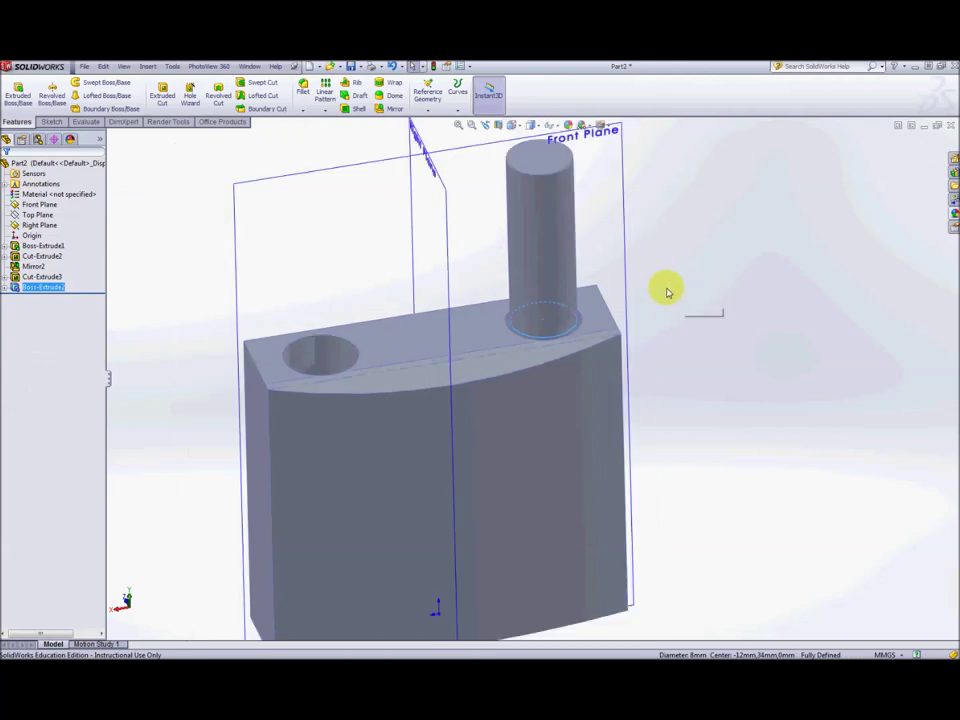
left_click(666, 289)
Step: Open a new sketch on the round top face of the post
middle_click_drag(690, 378, 677, 302)
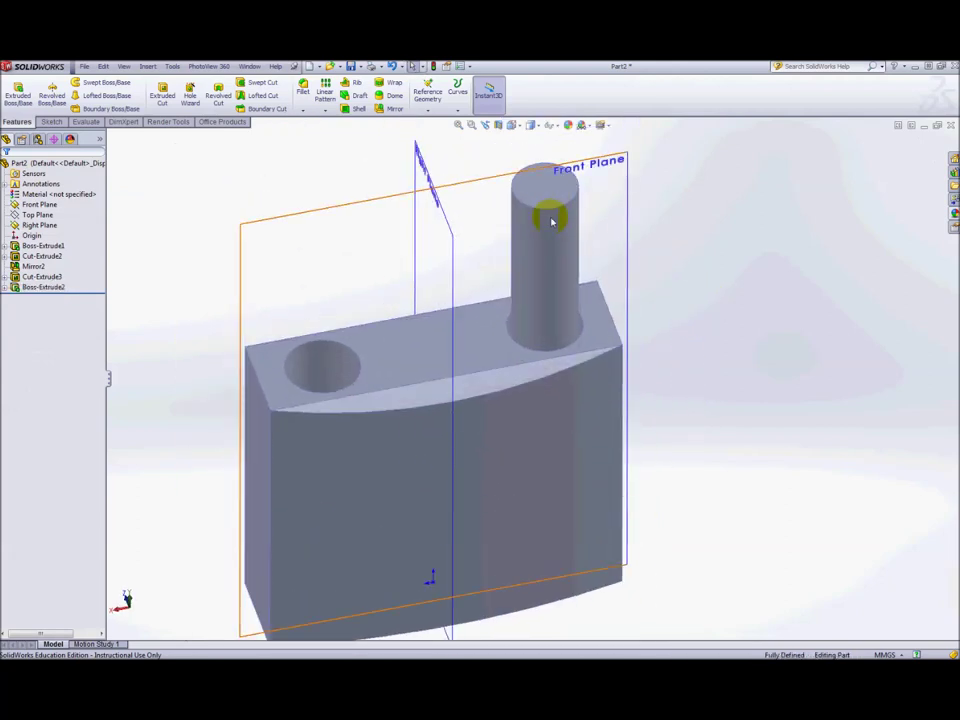
scroll(620, 210, "down", 2)
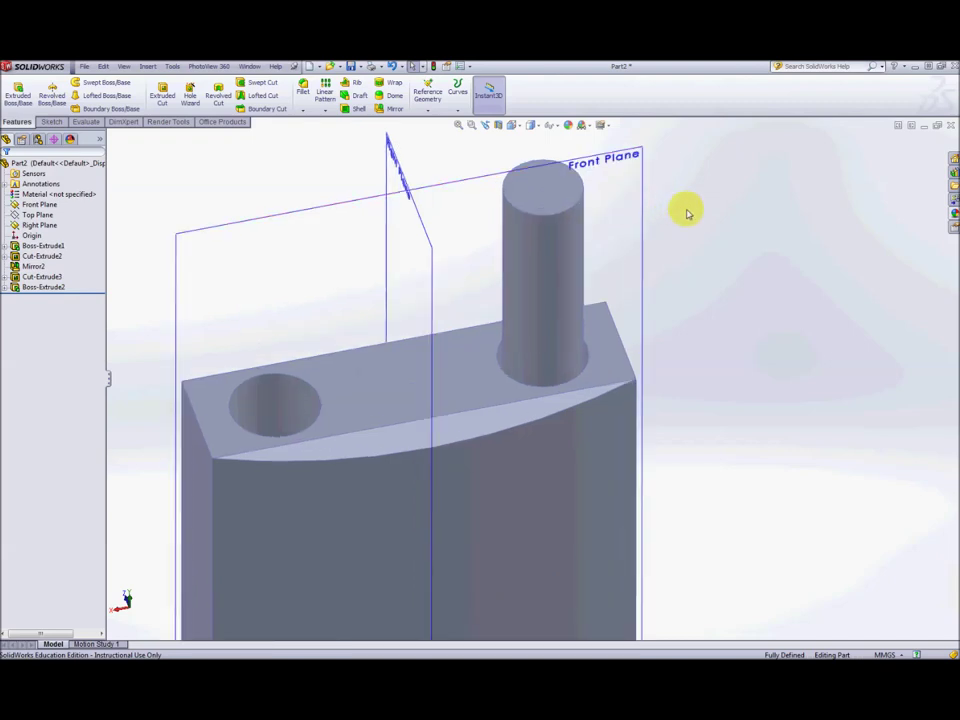
left_click(547, 197)
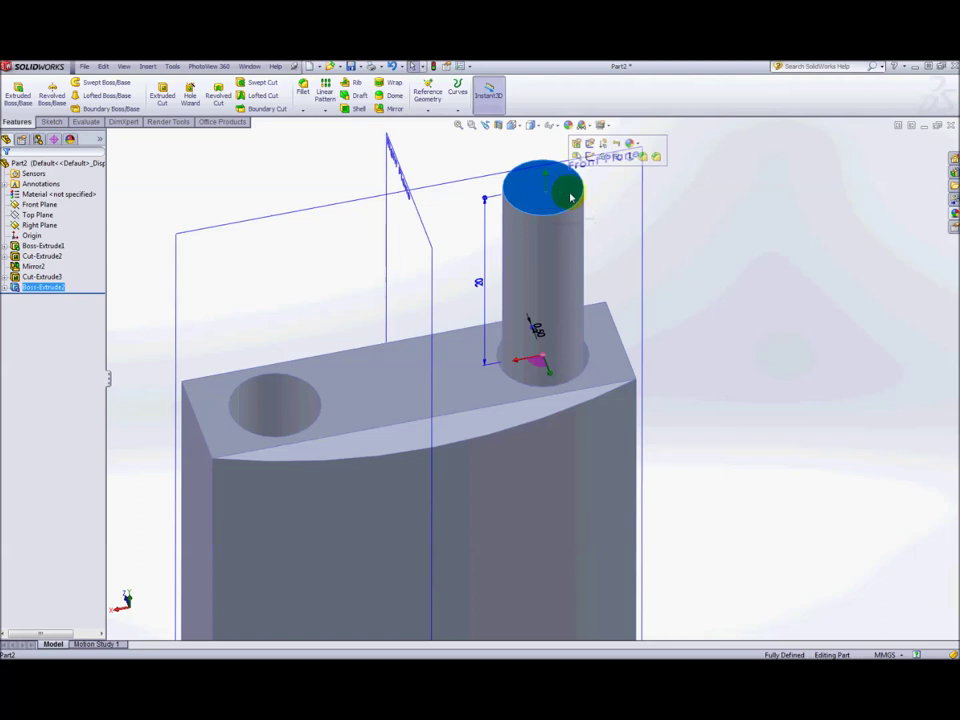
scroll(548, 200, "up", 2)
scroll(504, 225, "up", 1)
scroll(519, 229, "down", 2)
middle_click_drag(519, 229, 536, 248)
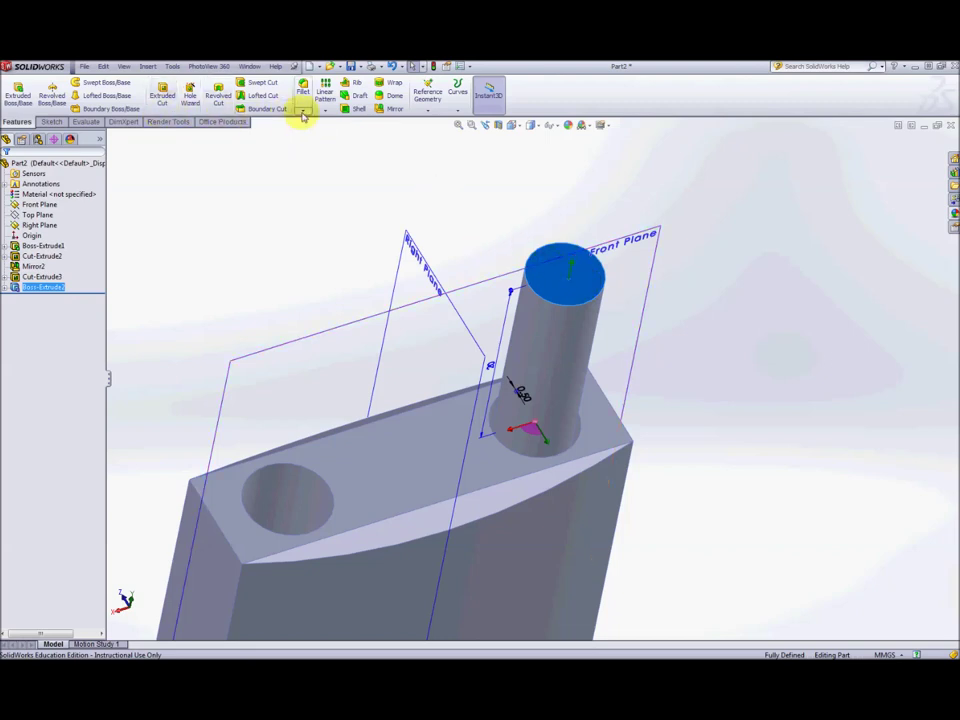
left_click(51, 121)
left_click(15, 88)
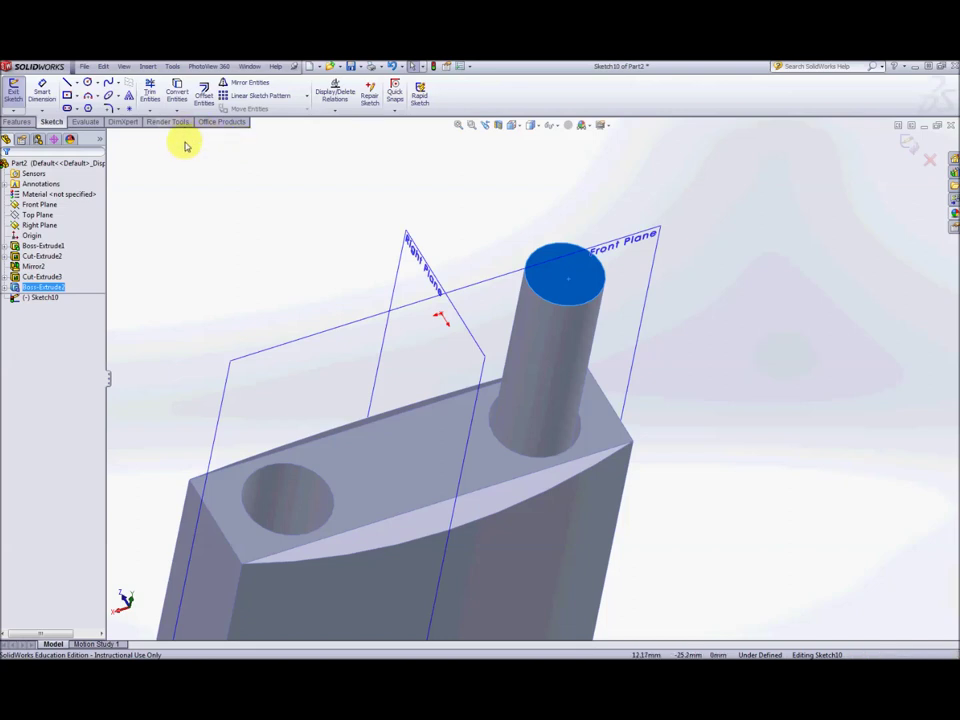
Step: Convert the outline of the post's top face into a sketch circle
left_click(180, 95)
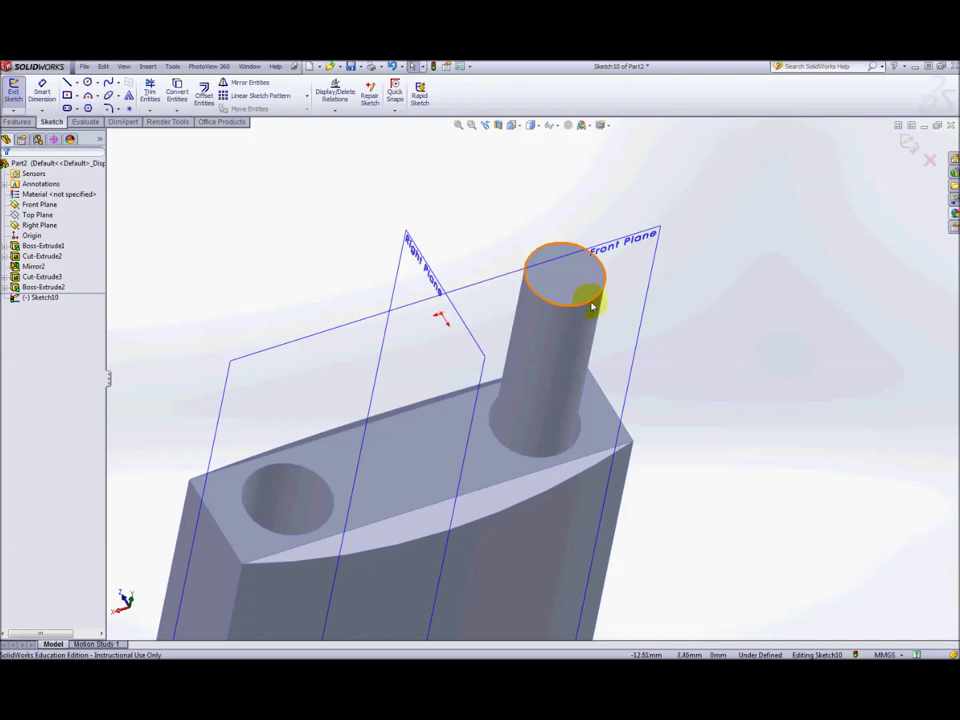
left_click(593, 305)
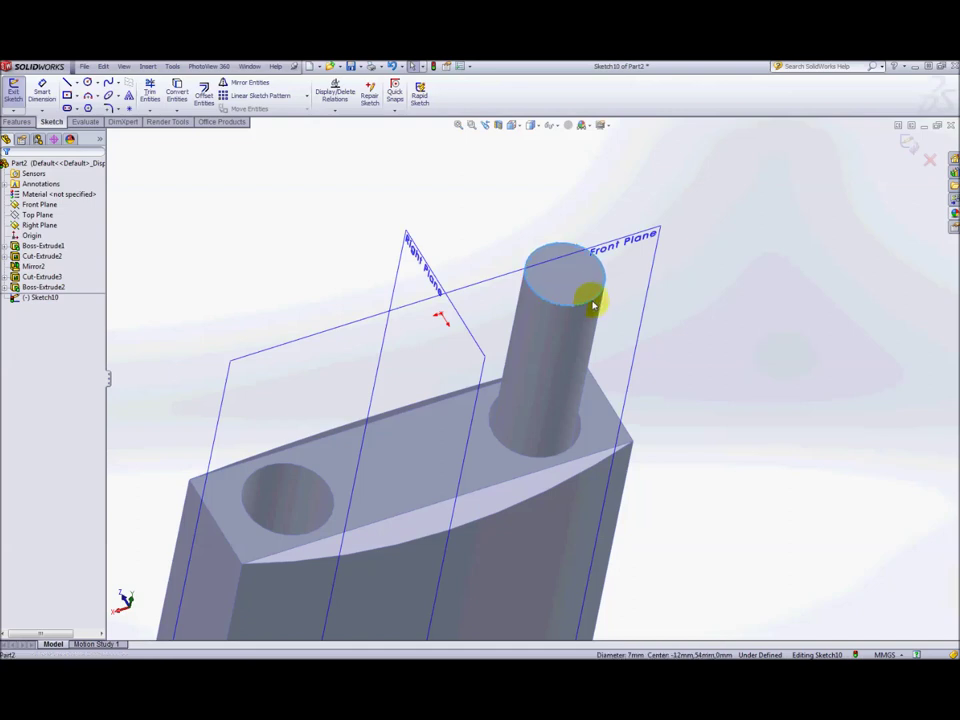
left_click(584, 291)
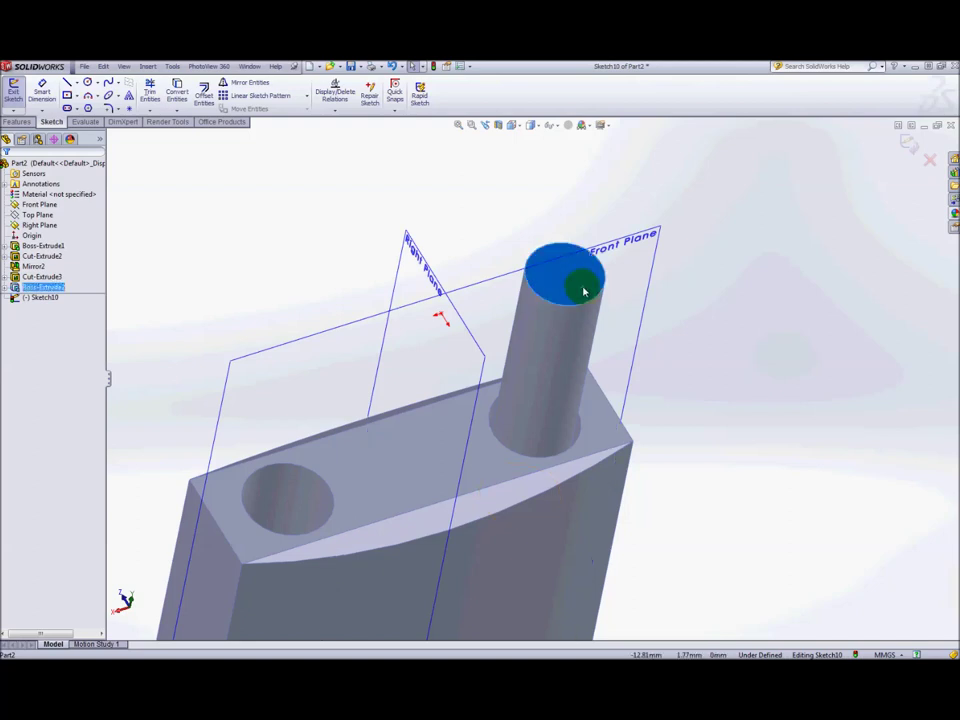
left_click(178, 91)
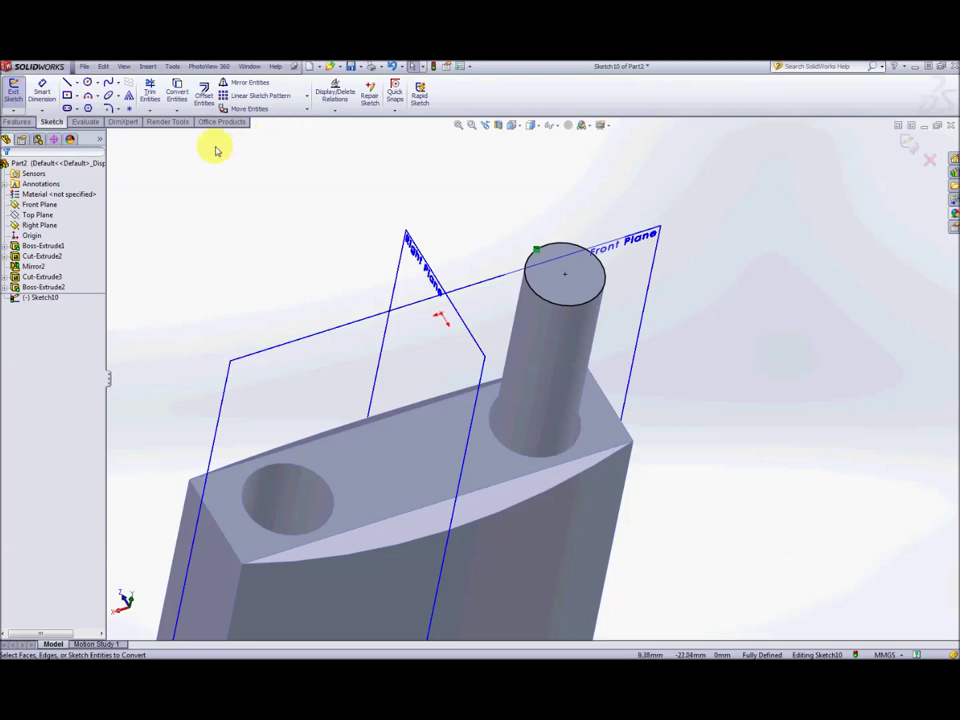
Step: Draw a vertical centerline about 15.1 mm long from the sketch origin, midway above the two holes
mouse_move(441, 216)
middle_mouse_down()
mouse_move(456, 206)
mouse_move(489, 236)
mouse_move(452, 258)
mouse_move(452, 214)
mouse_move(485, 254)
middle_mouse_up()
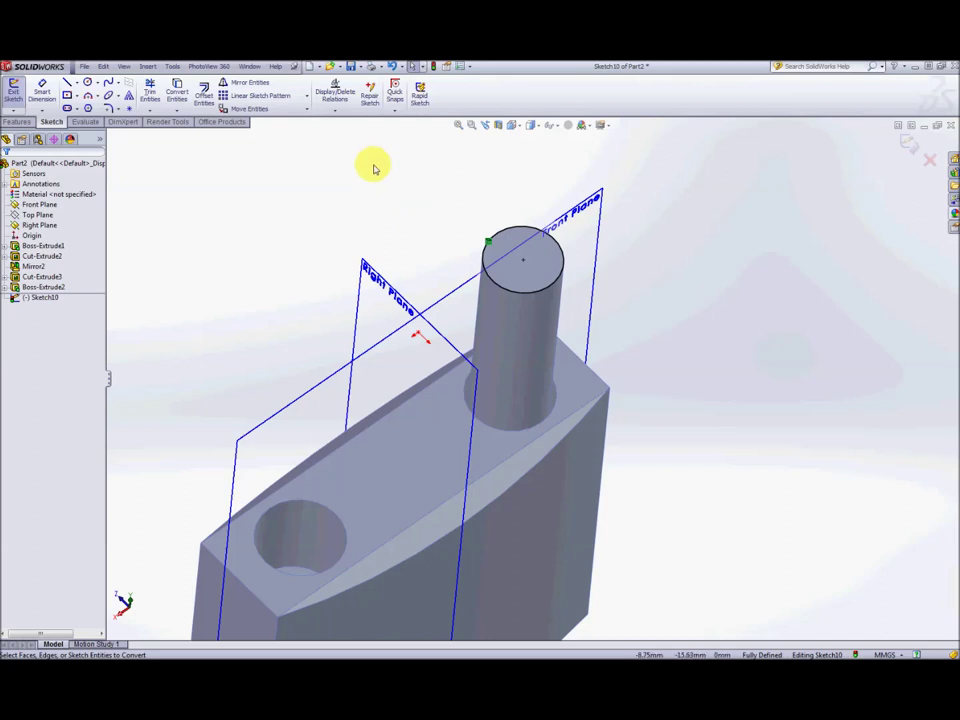
left_click(418, 300)
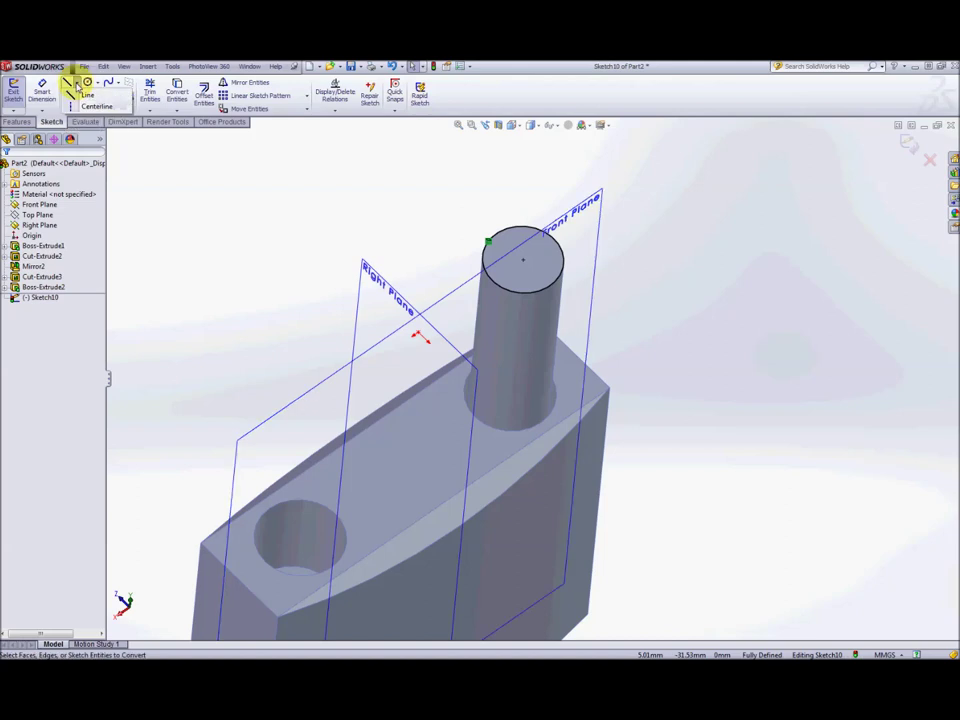
left_click(92, 96)
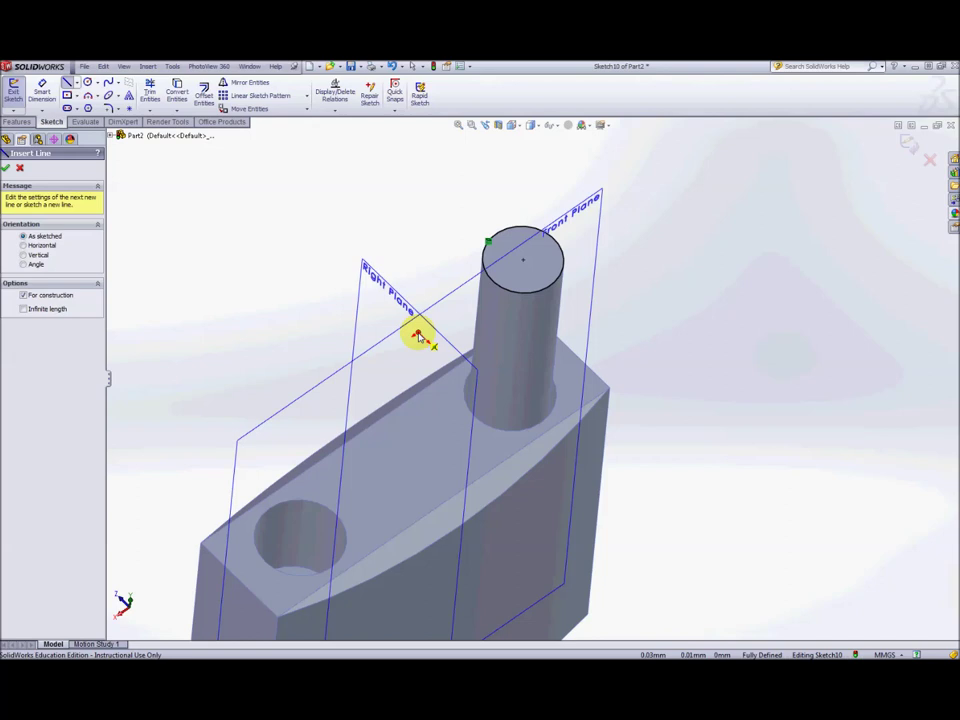
left_click_drag(418, 336, 301, 226)
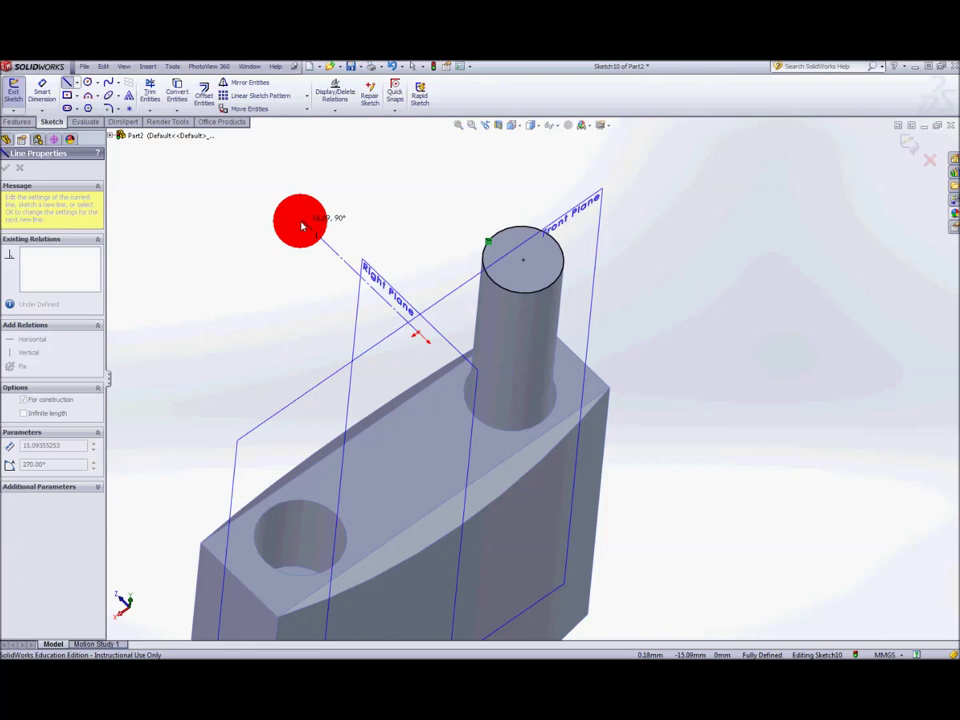
left_click_drag(301, 226, 302, 221)
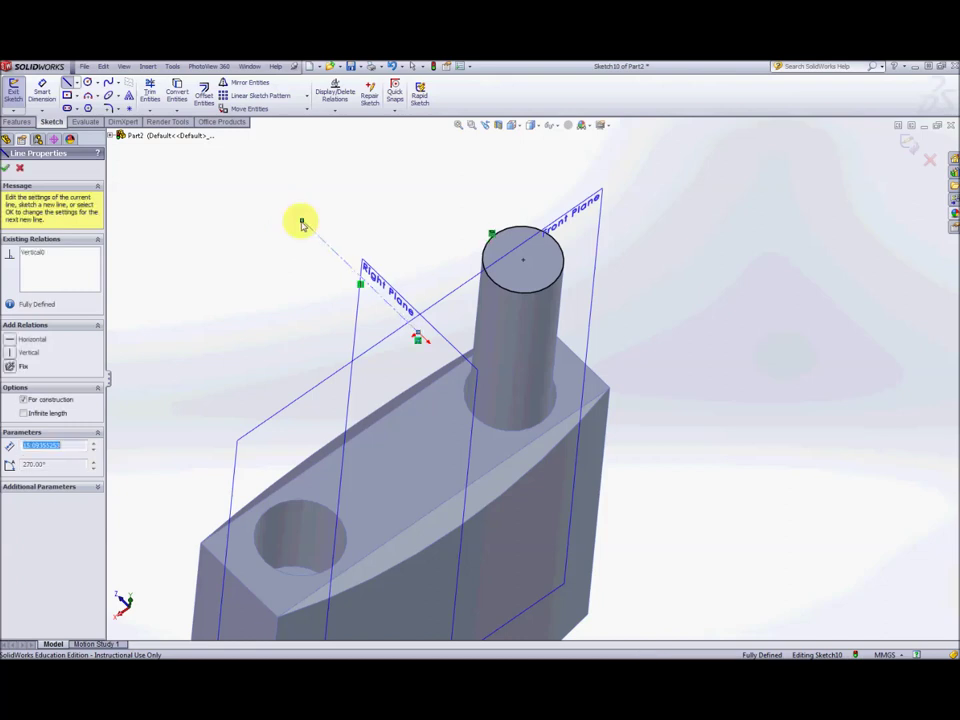
key("Left")
key("Left")
key("Left")
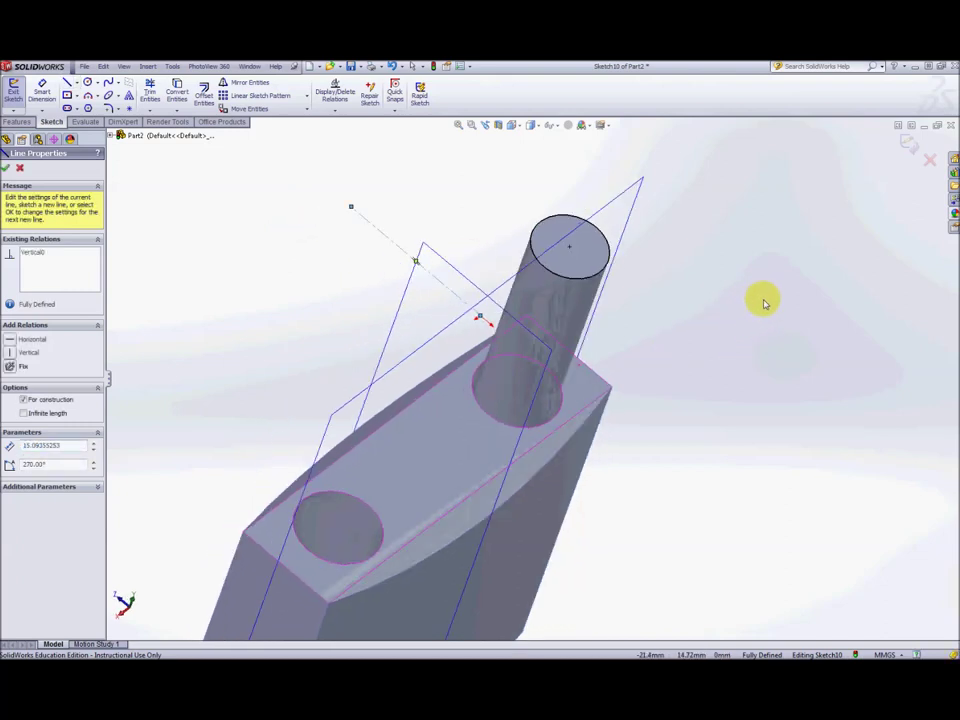
key("Left")
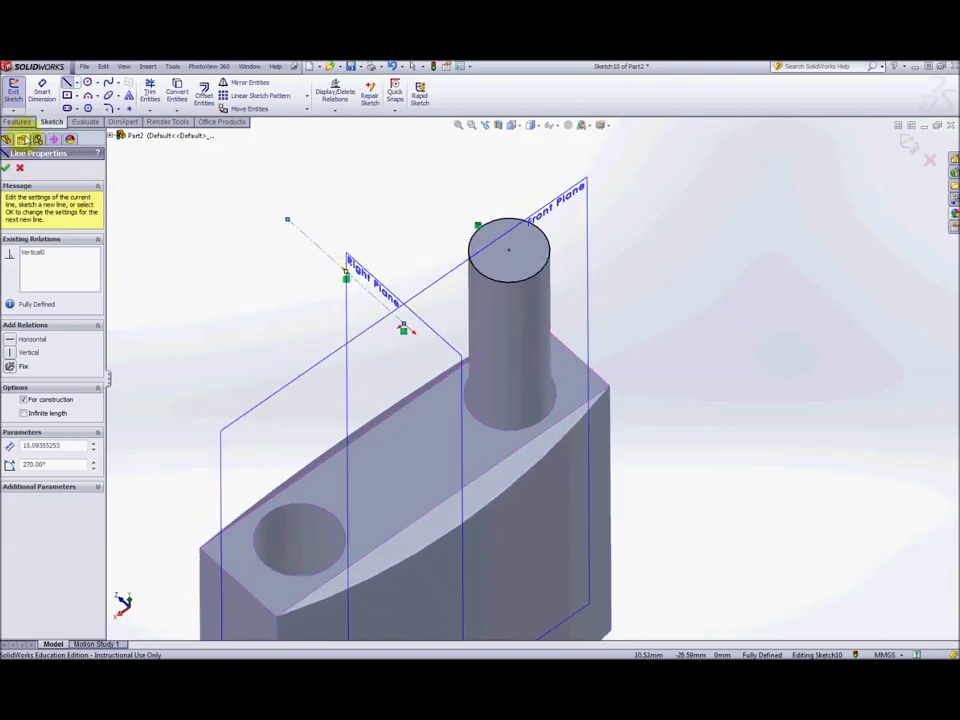
Step: Revolve the circle 180° about the centerline, reversing the direction so the shackle arches upward over to the open hole
left_click(18, 122)
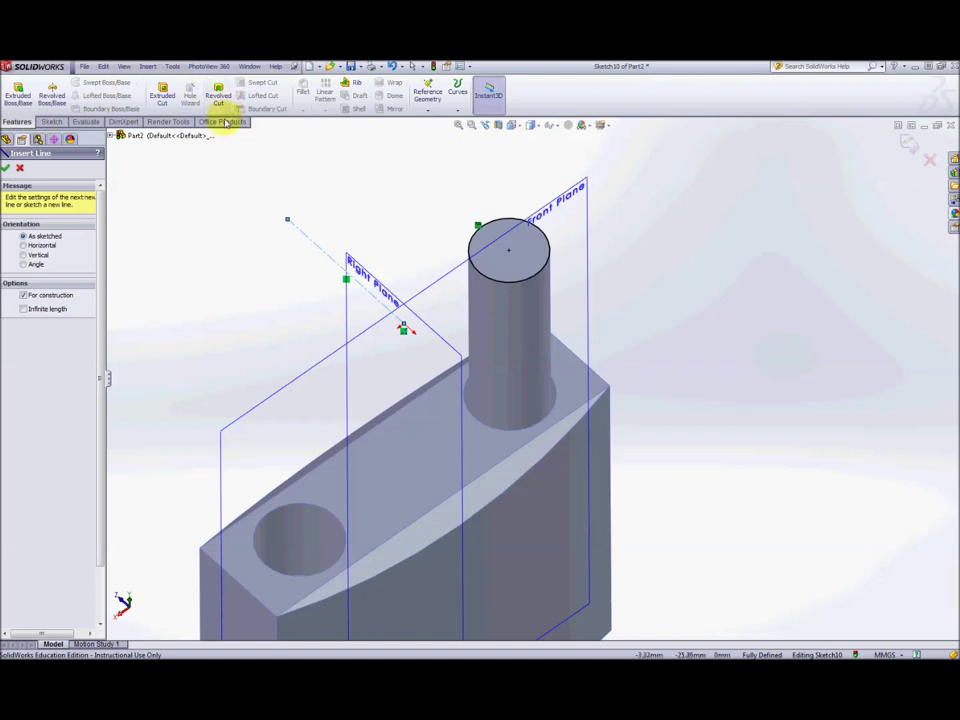
left_click(52, 95)
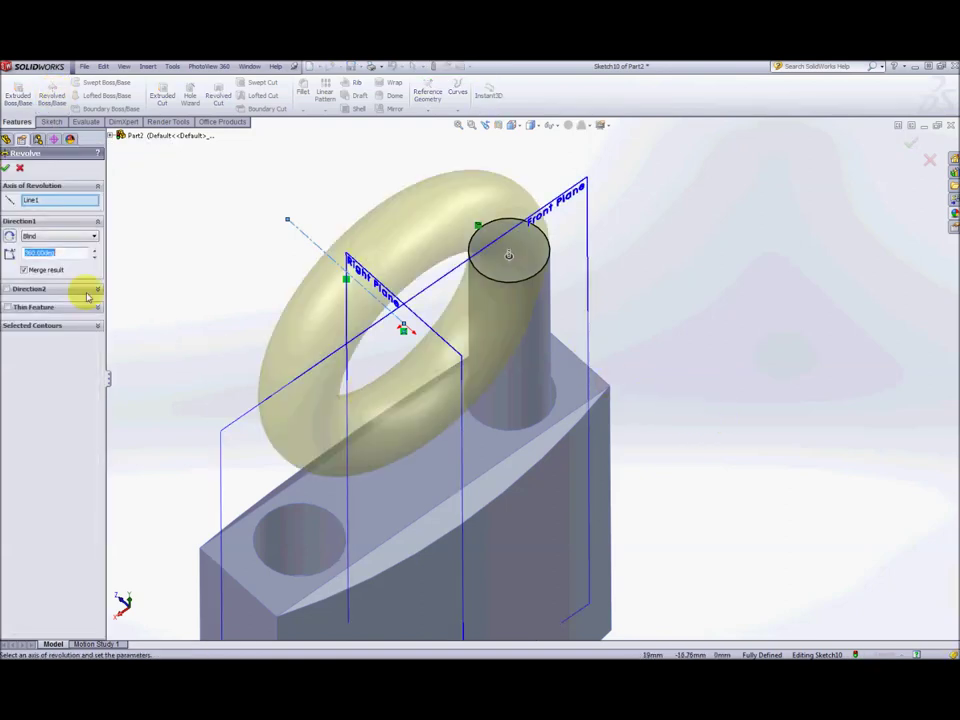
mouse_move(664, 430)
middle_mouse_down()
mouse_move(628, 385)
mouse_move(647, 396)
middle_mouse_up()
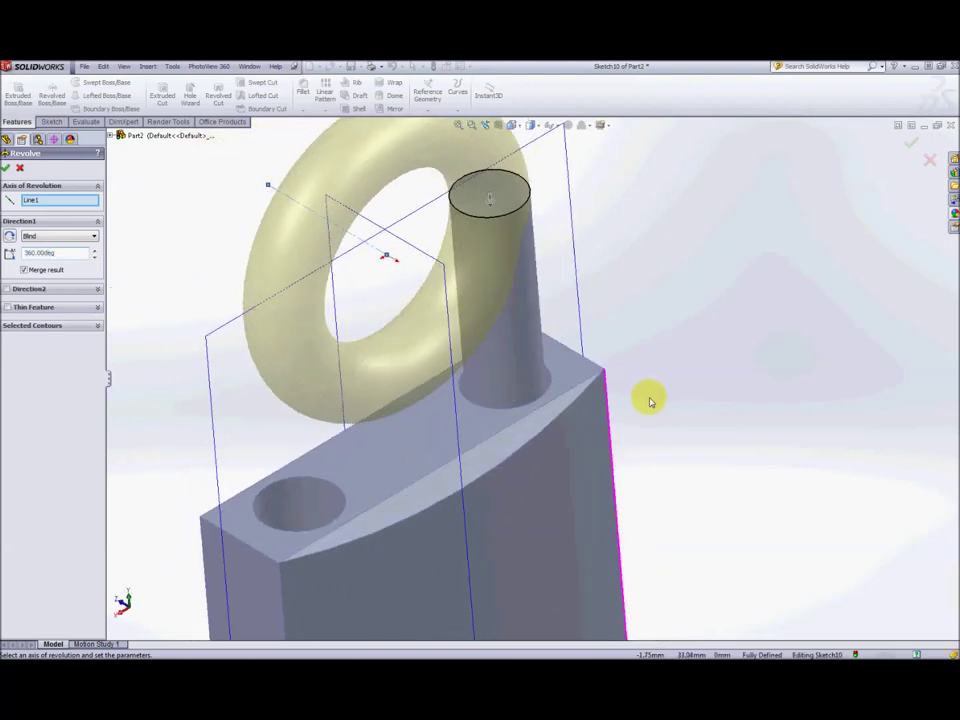
left_click(64, 253)
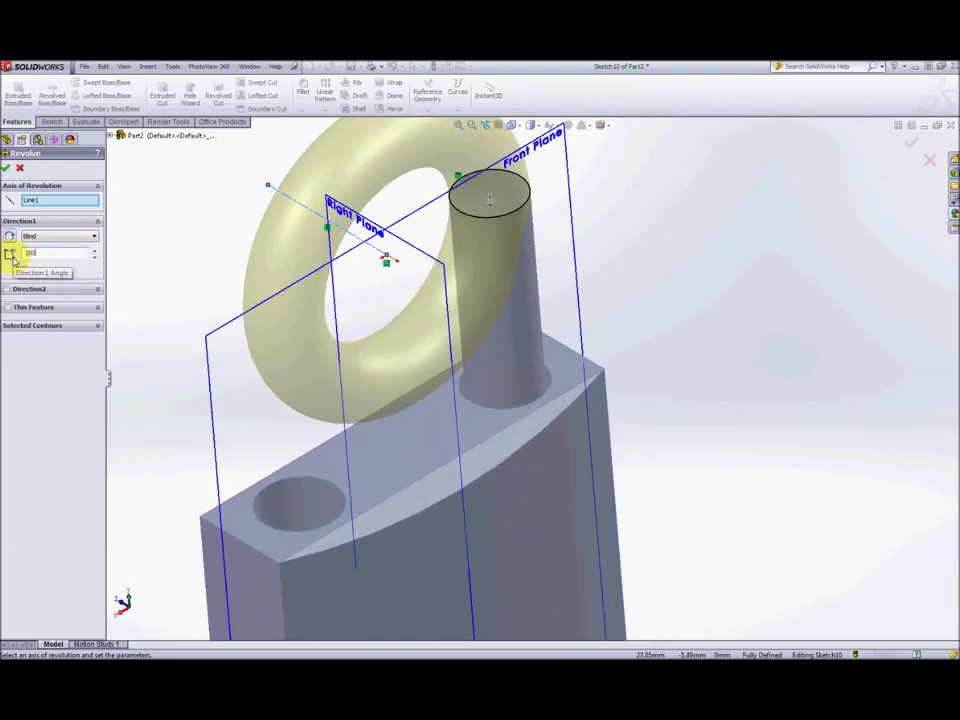
type("180")
key("Return")
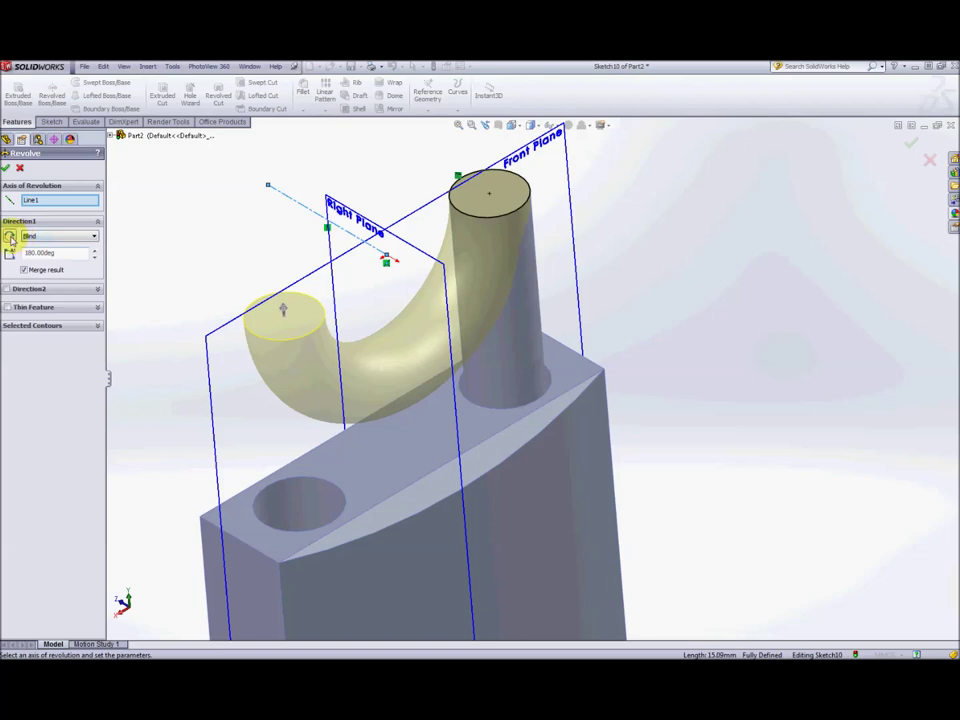
left_click(10, 237)
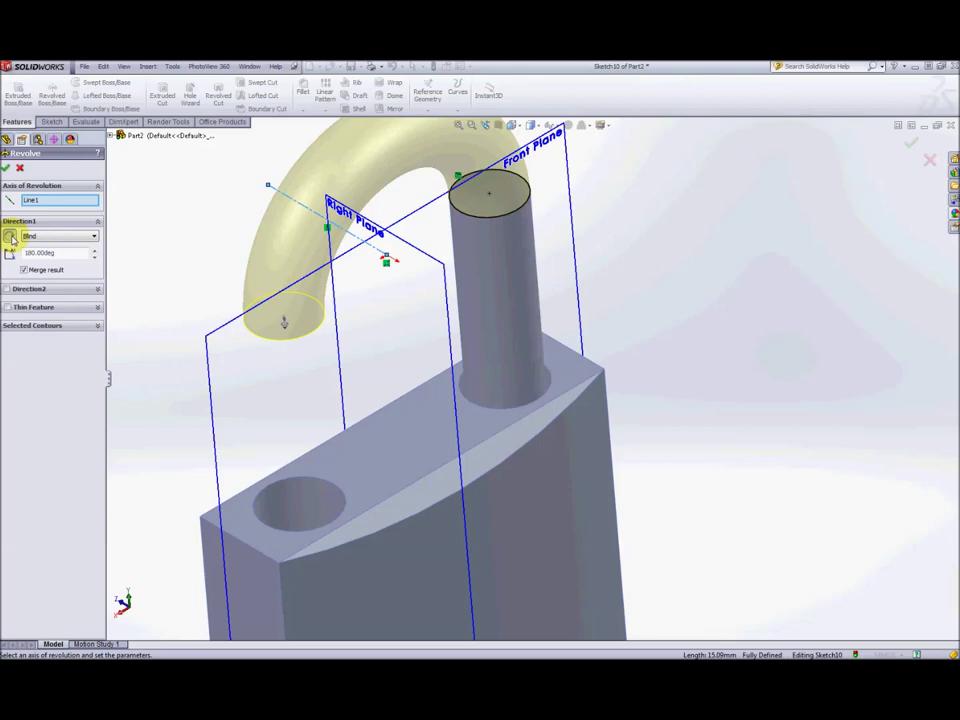
left_click(6, 168)
Step: Open a new sketch on the free end face of the shackle arch and convert its outline into a circle
middle_click_drag(669, 319, 610, 290)
left_click(242, 311)
mouse_move(285, 319)
middle_mouse_down()
mouse_move(242, 311)
mouse_move(362, 333)
mouse_move(317, 285)
middle_mouse_up()
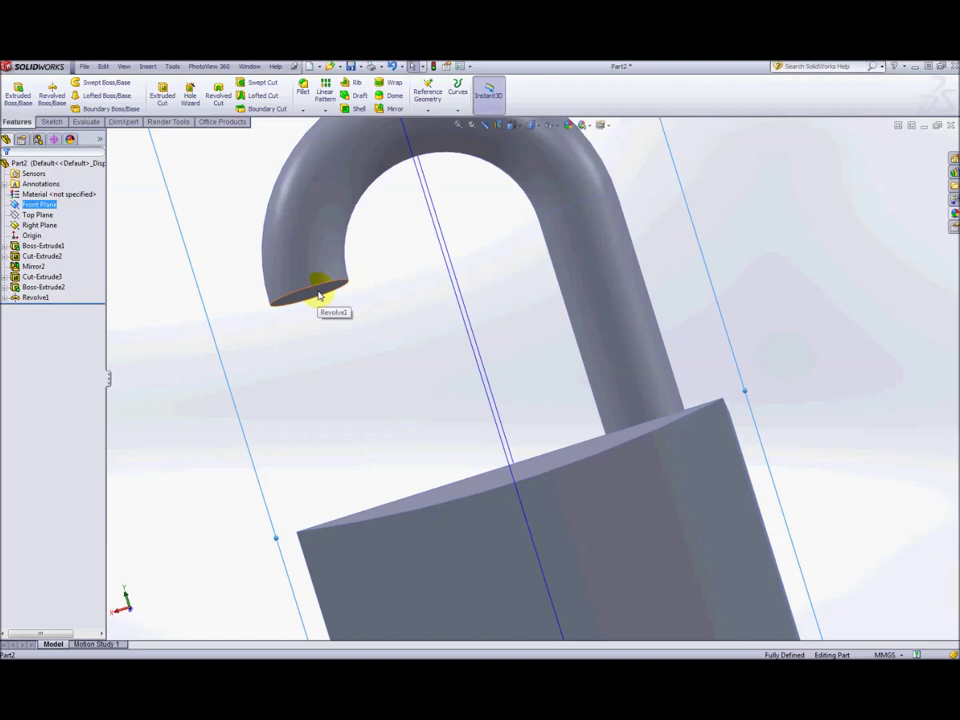
left_click(319, 292)
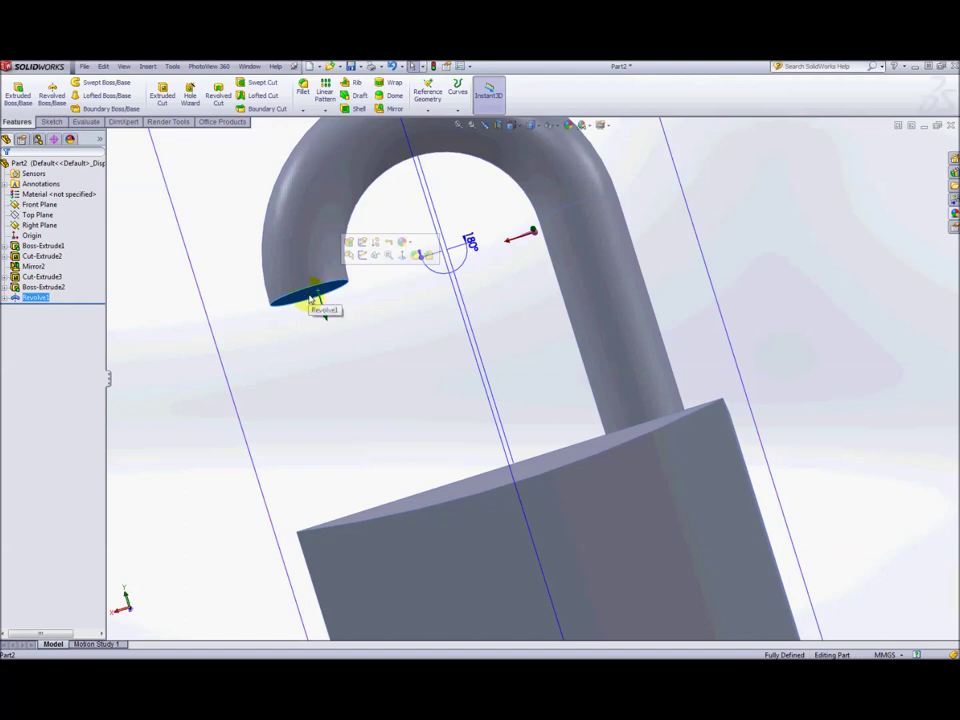
left_click(366, 254)
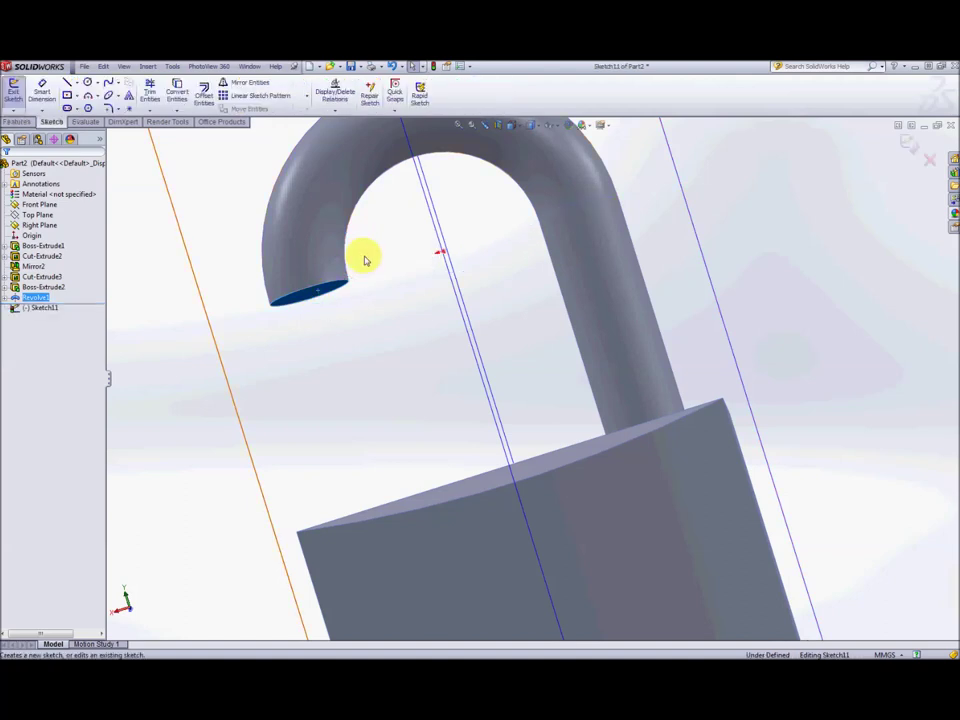
left_click(177, 90)
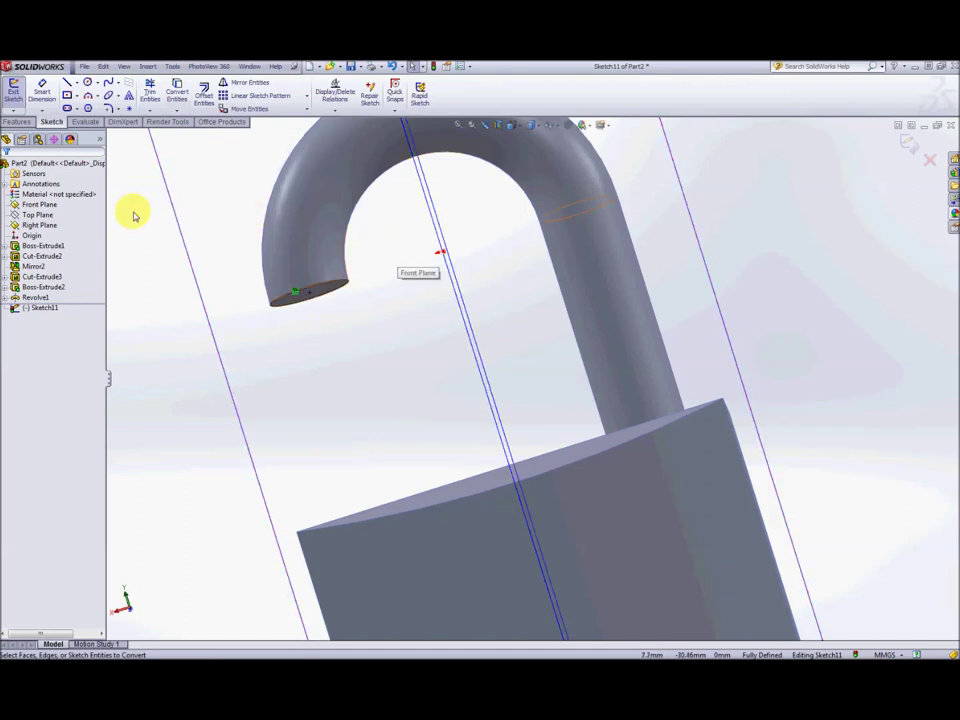
Step: Extrude the converted circle 10 mm downward toward the open hole to lengthen the shackle's free end
left_click(15, 121)
left_click(20, 98)
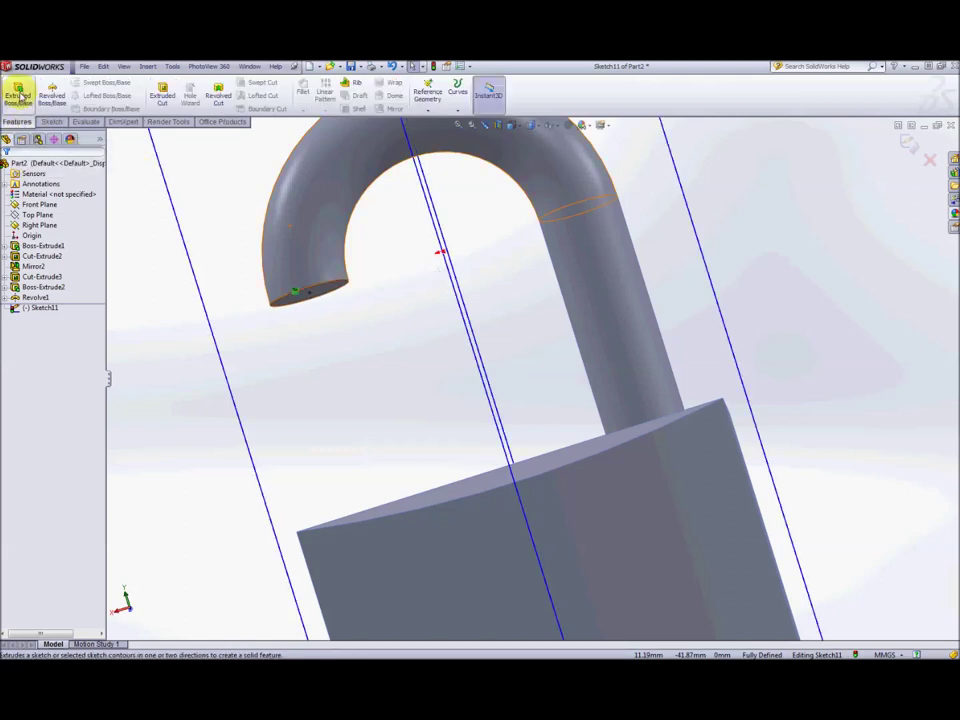
left_click(20, 97)
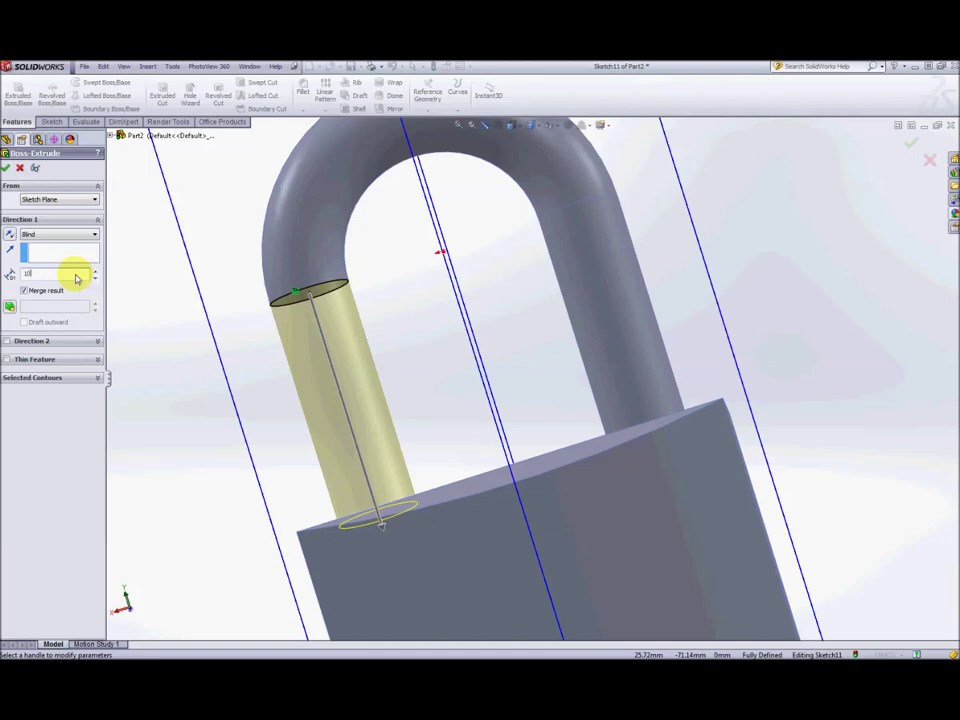
key("Return")
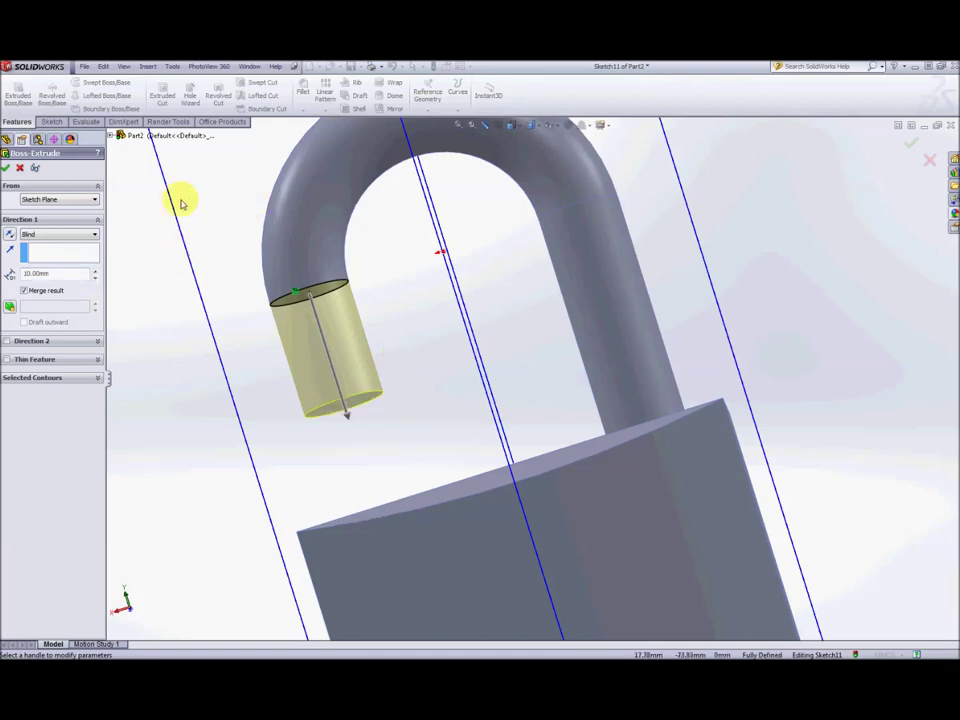
left_click(6, 167)
middle_click_drag(424, 327, 703, 315)
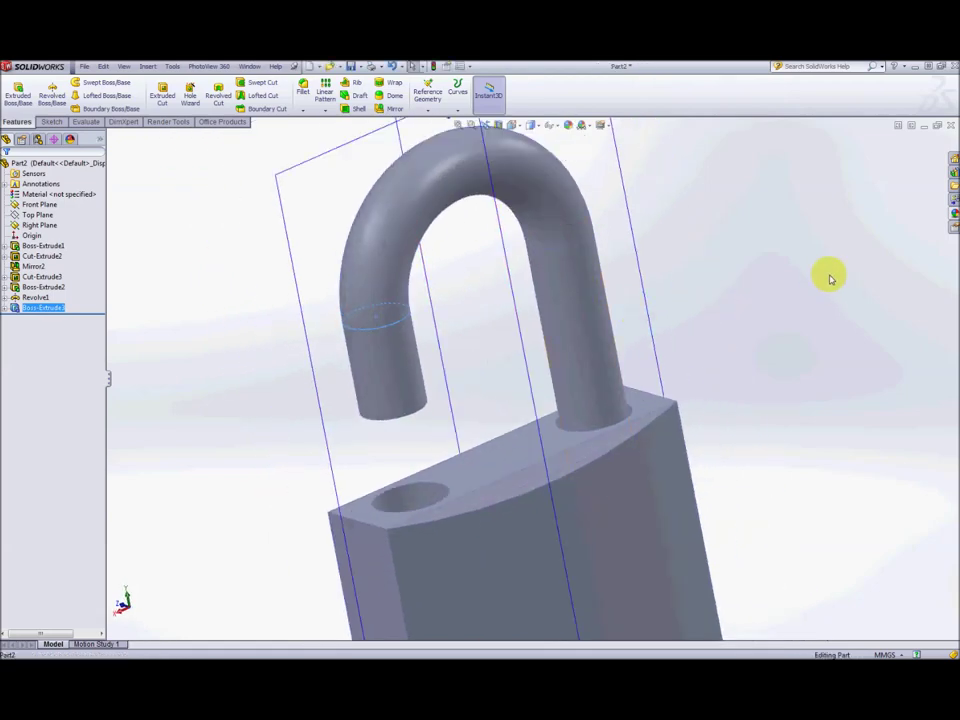
Step: Open a new sketch on the Front Plane of the padlock
key("ctrl+7")
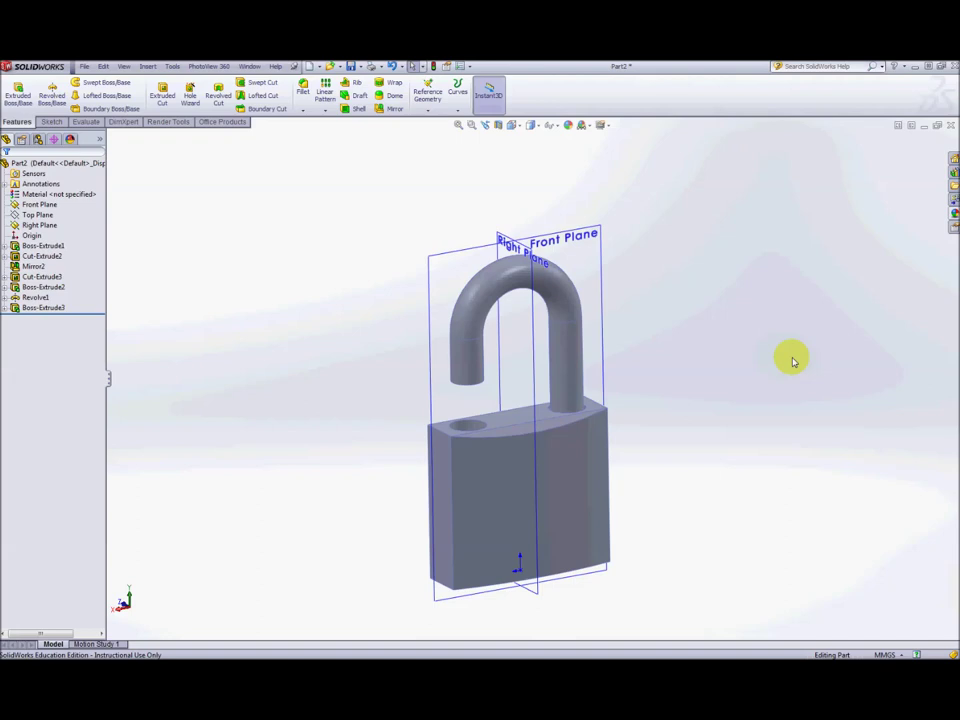
left_click(445, 258)
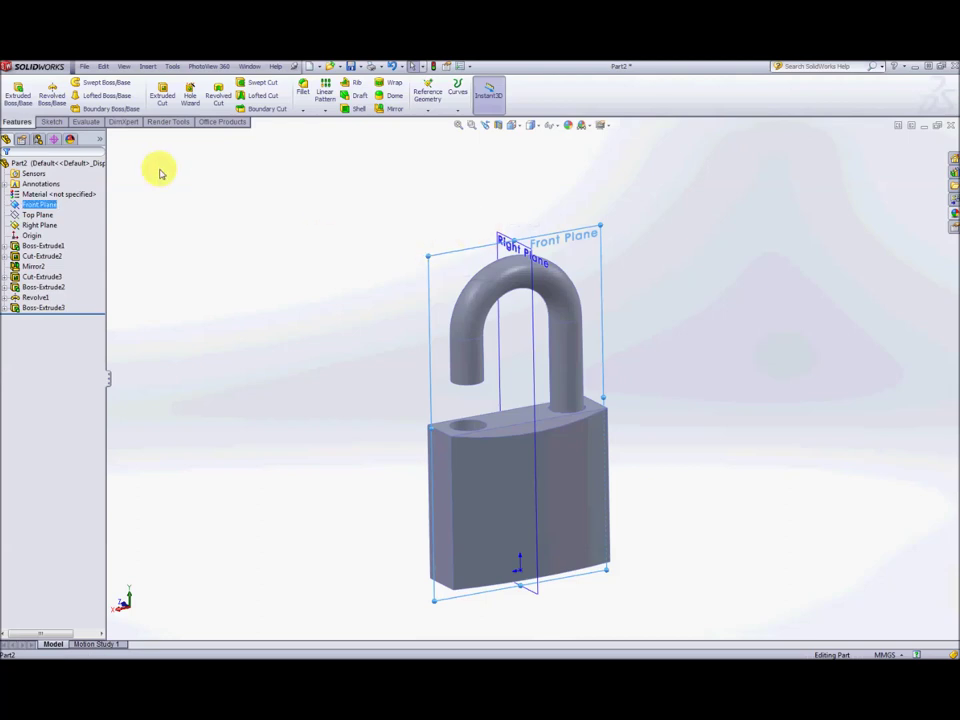
left_click(58, 124)
left_click(15, 88)
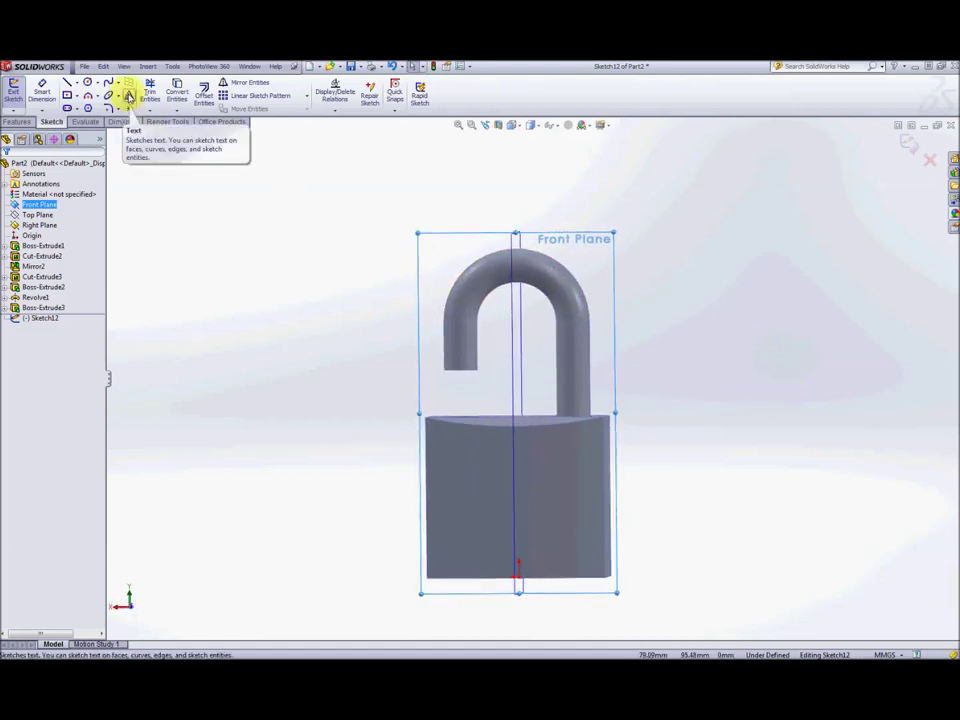
Step: Add sketch text reading the owner's first name in possessive form followed by "Padlock", placed across the middle of the padlock body
left_click(129, 96)
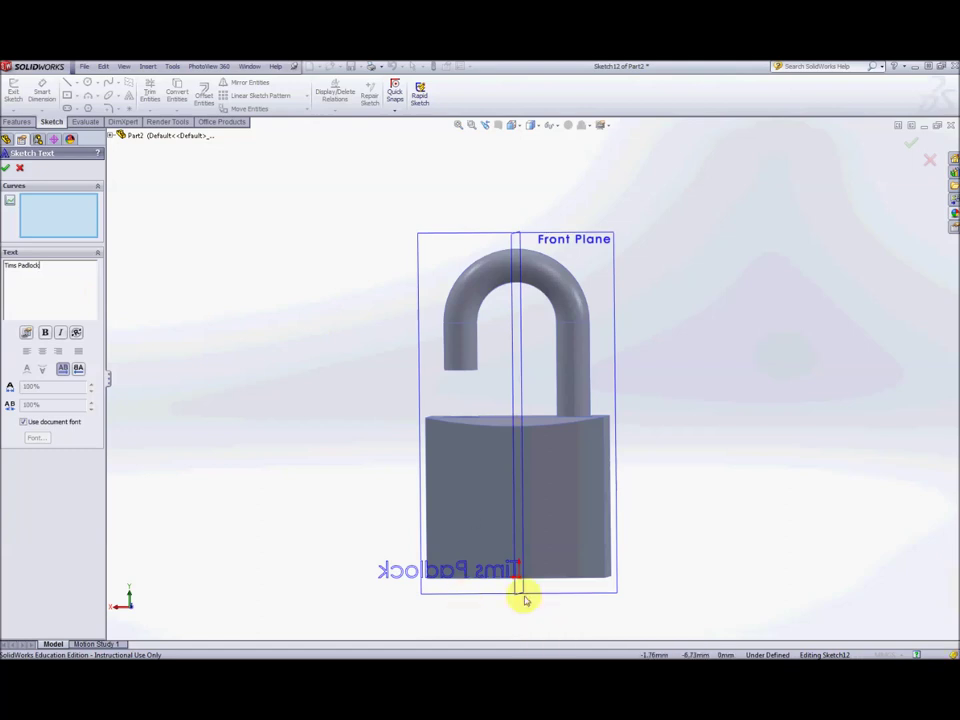
left_click(545, 490)
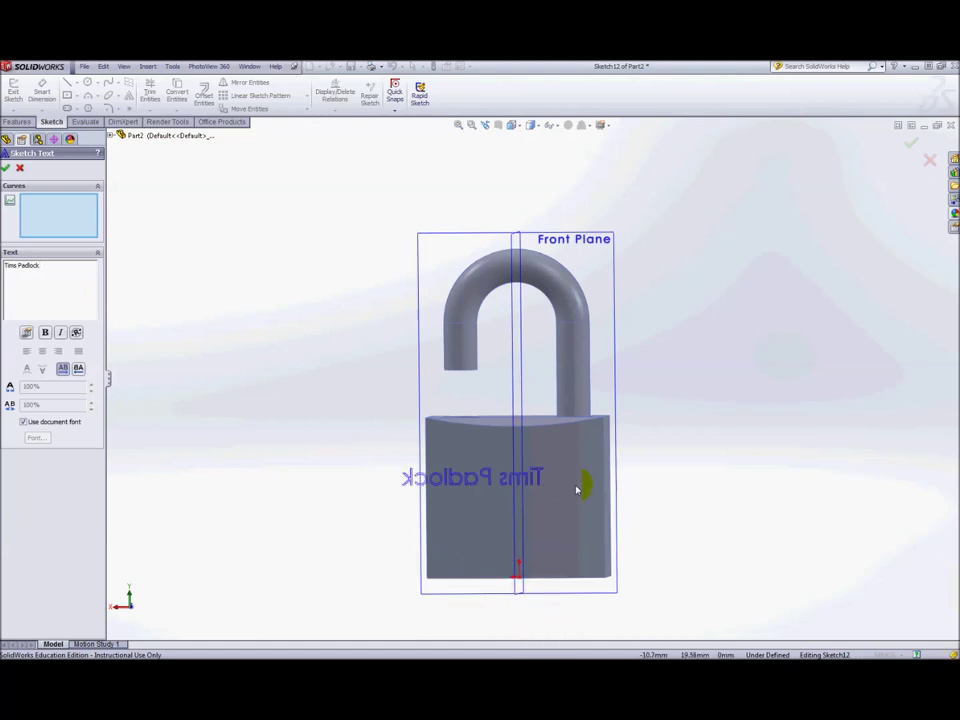
left_click_drag(572, 490, 596, 501)
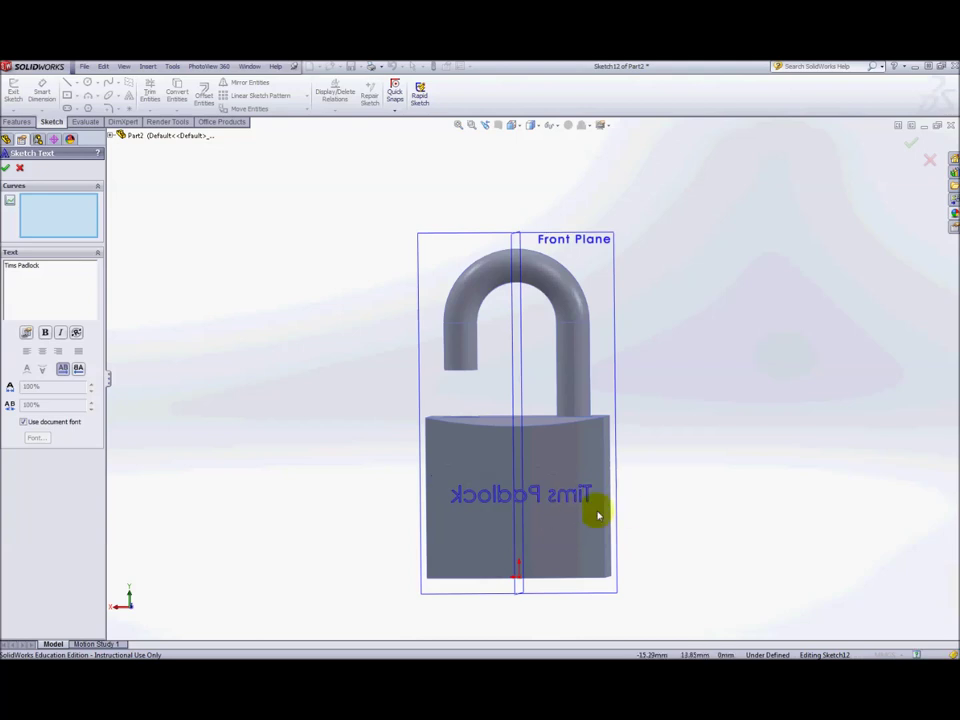
mouse_move(602, 516)
middle_mouse_down()
mouse_move(679, 506)
mouse_move(744, 514)
mouse_move(735, 540)
mouse_move(429, 510)
mouse_move(570, 501)
mouse_move(600, 553)
mouse_move(574, 493)
middle_mouse_up()
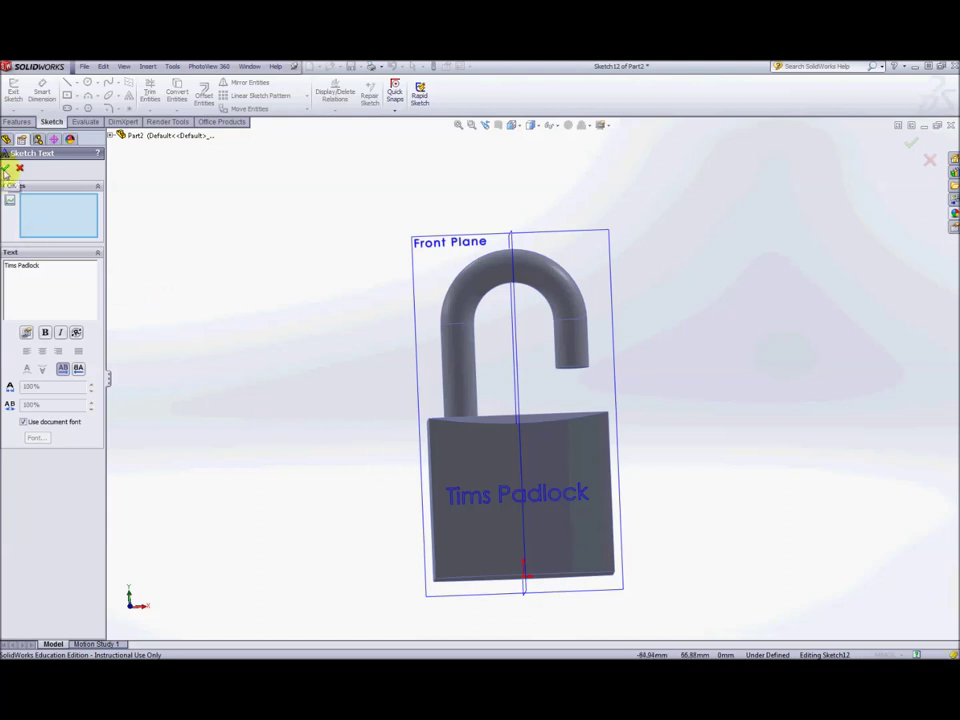
middle_click_drag(724, 497, 302, 369)
left_click(6, 168)
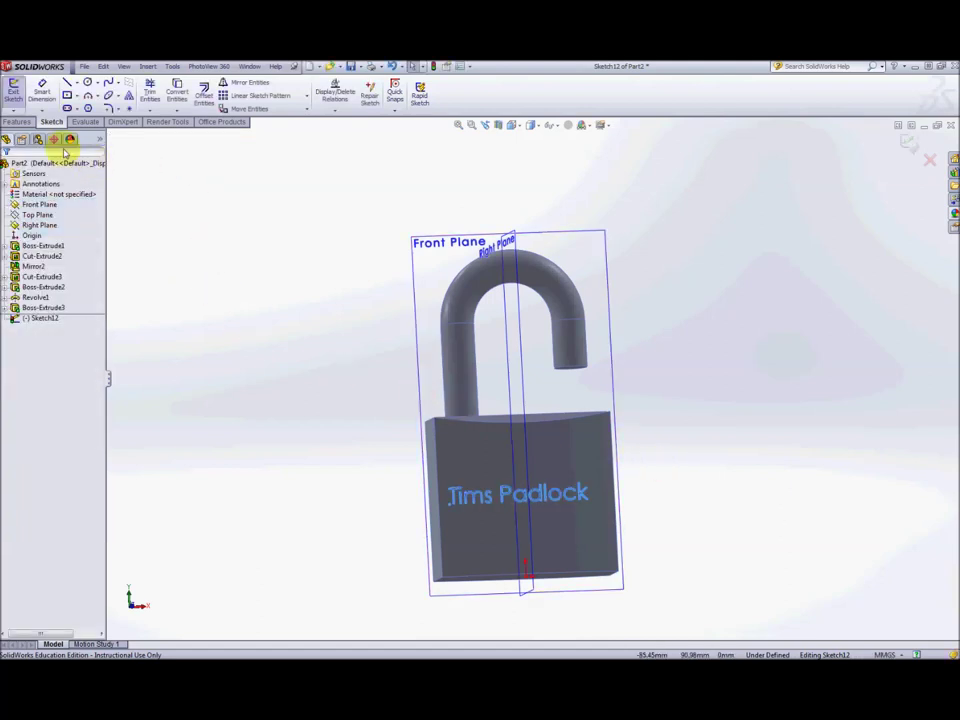
Step: Extrude the sketch text as a boss with a blind depth of 6 mm toward the body's curved front face
left_click(20, 123)
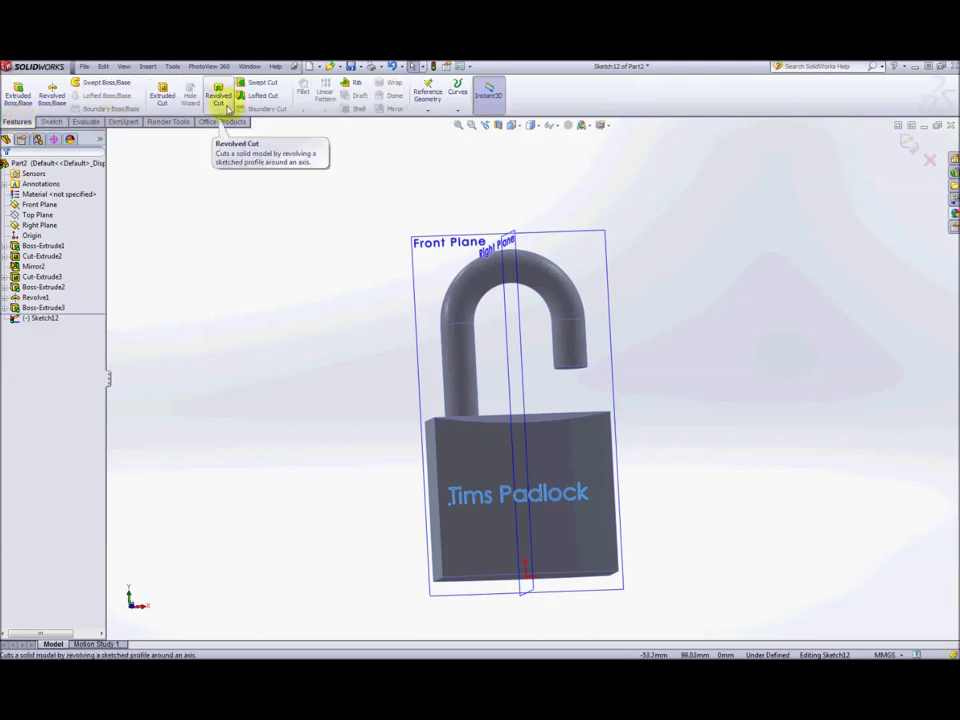
left_click(20, 99)
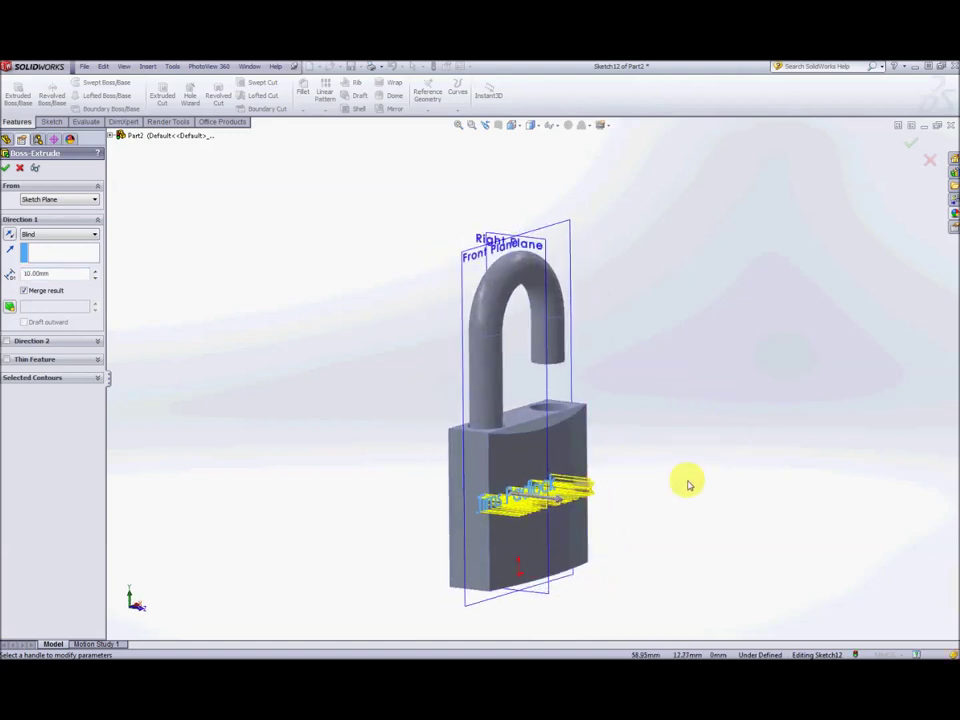
middle_click_drag(319, 392, 332, 439)
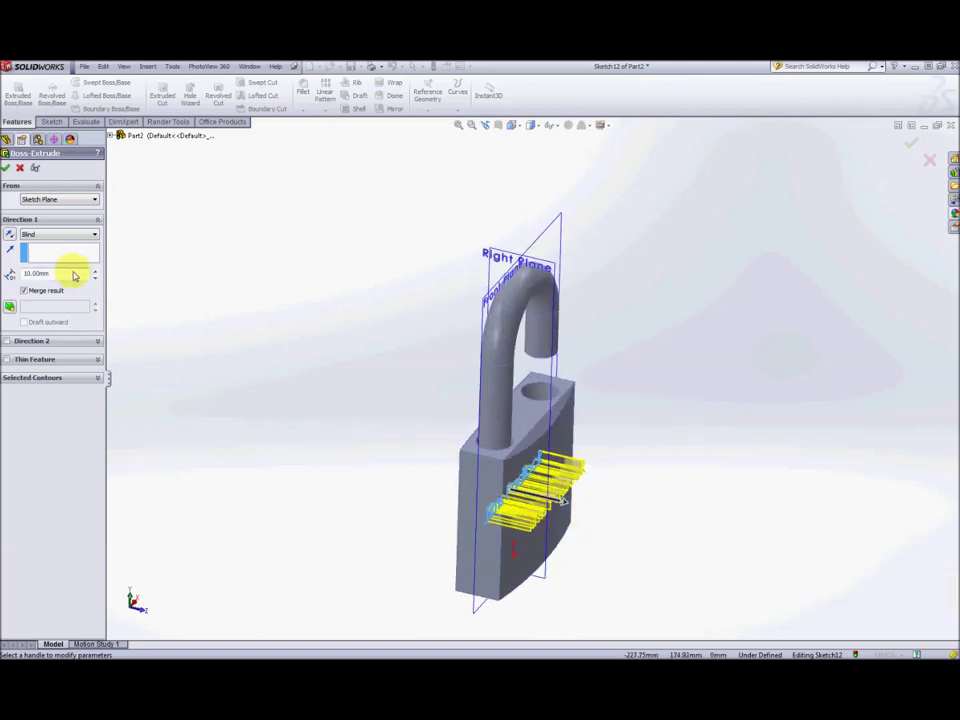
left_click_drag(68, 277, 24, 277)
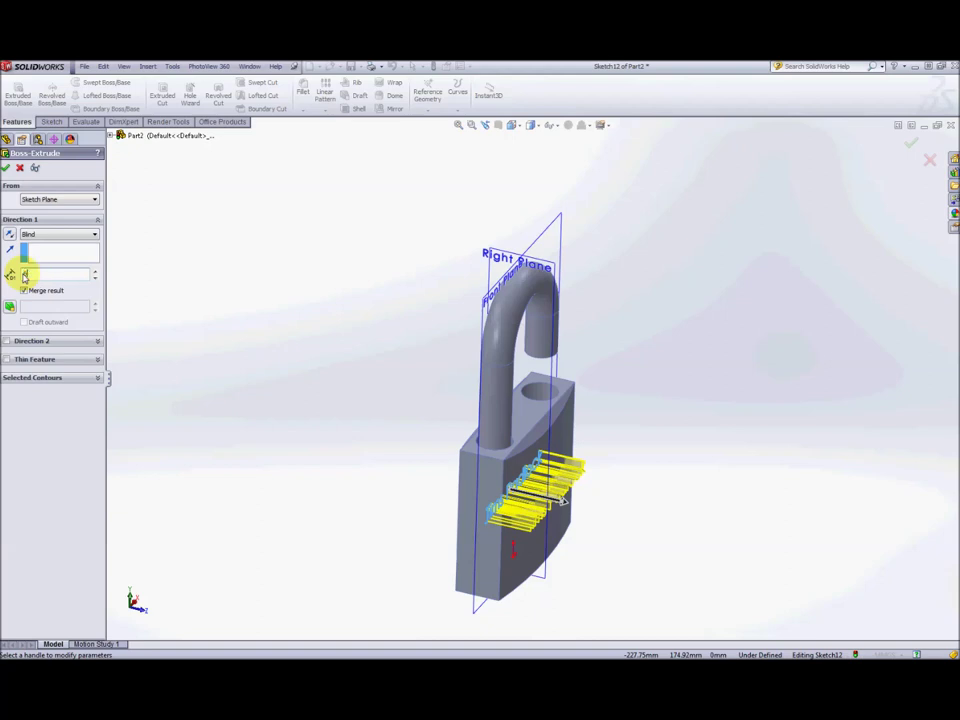
key("Return")
middle_click_drag(656, 476, 495, 520)
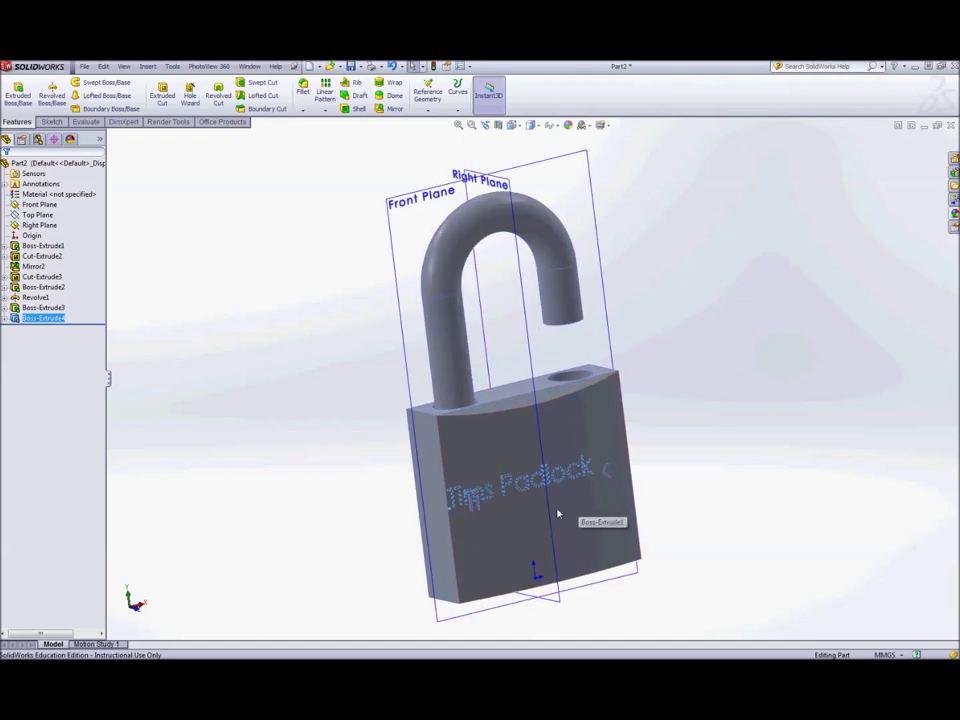
Step: Edit the text extrusion to end at Offset From Surface, using the body's curved front face as reference
left_click(80, 314)
right_click(18, 317)
left_click(26, 285)
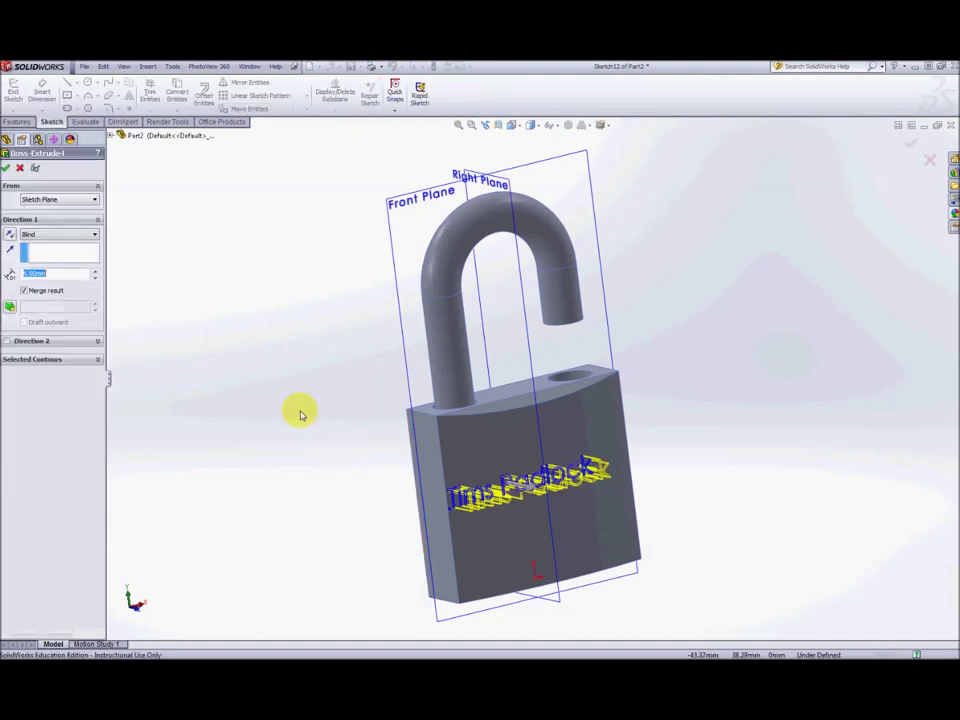
left_click(92, 235)
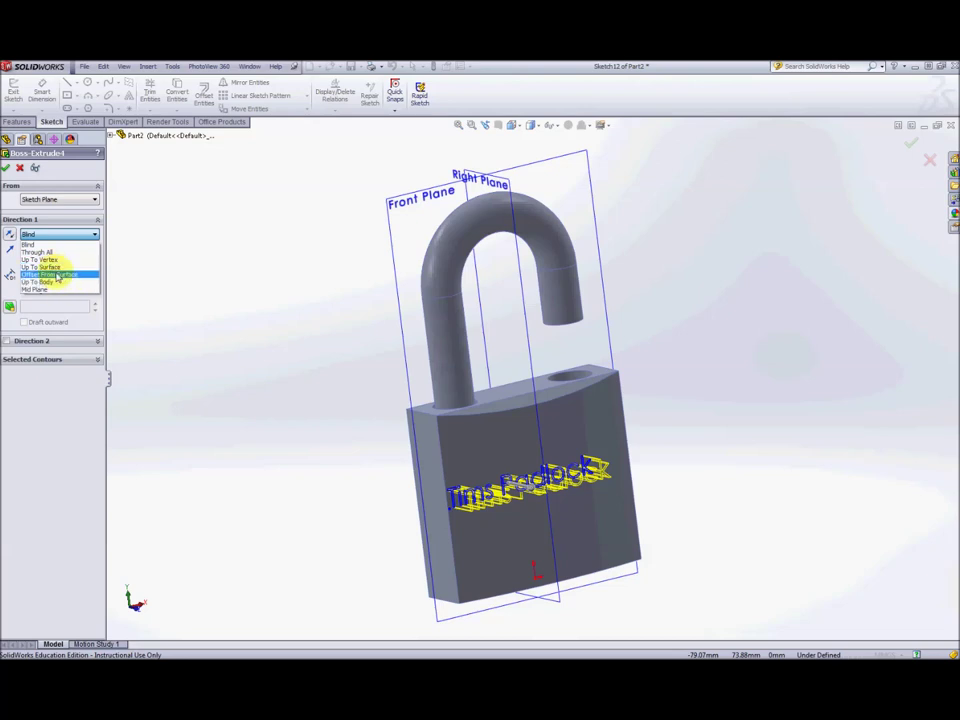
left_click(58, 276)
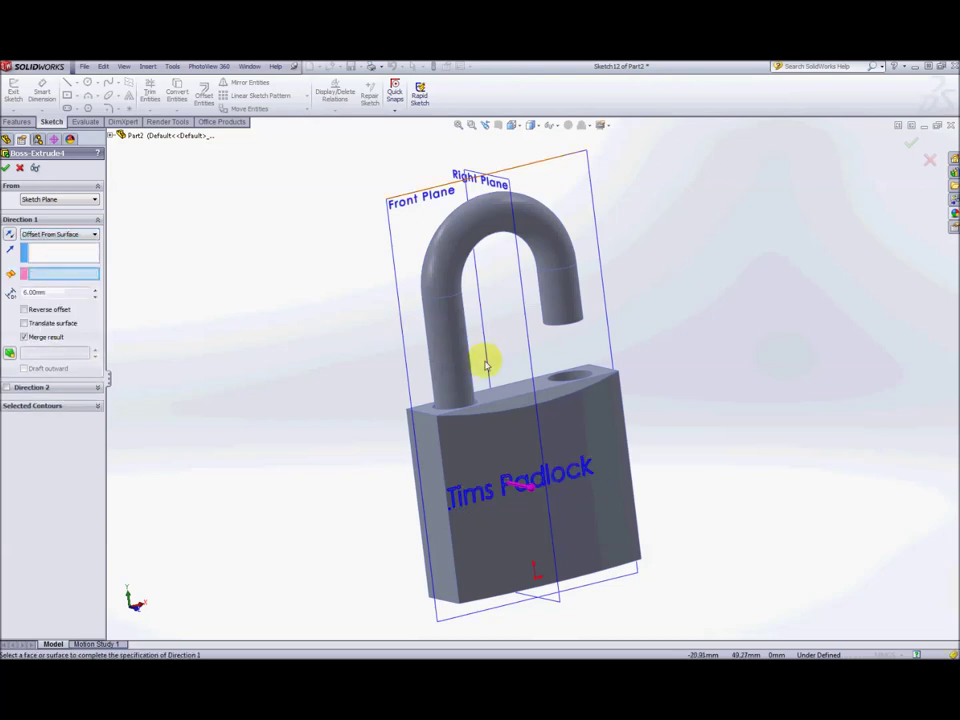
left_click(609, 408)
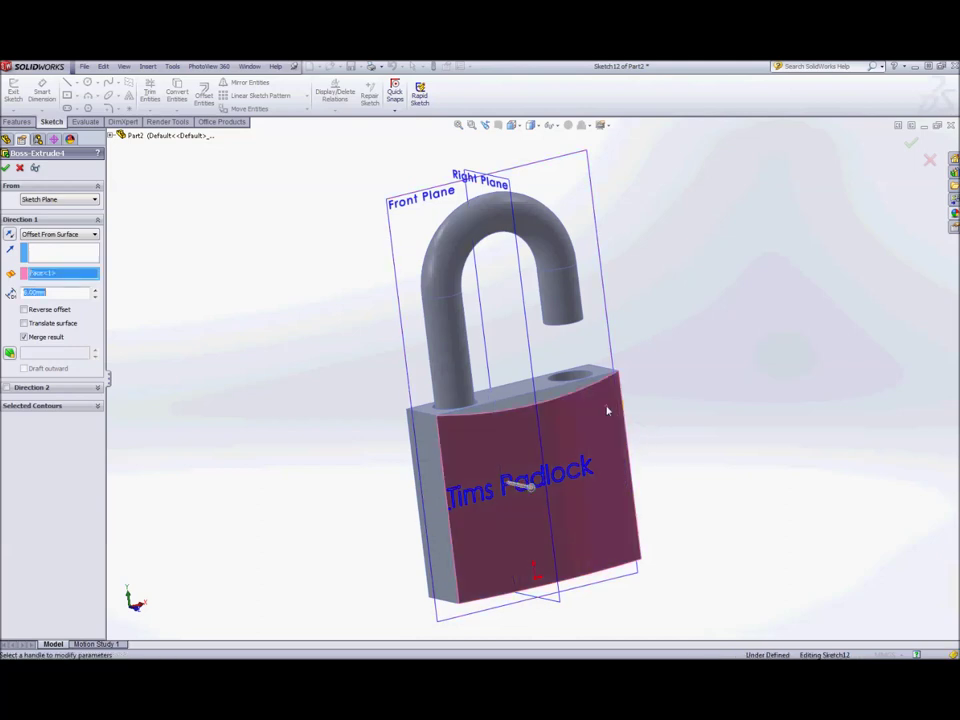
type("6")
middle_click_drag(733, 438, 739, 446)
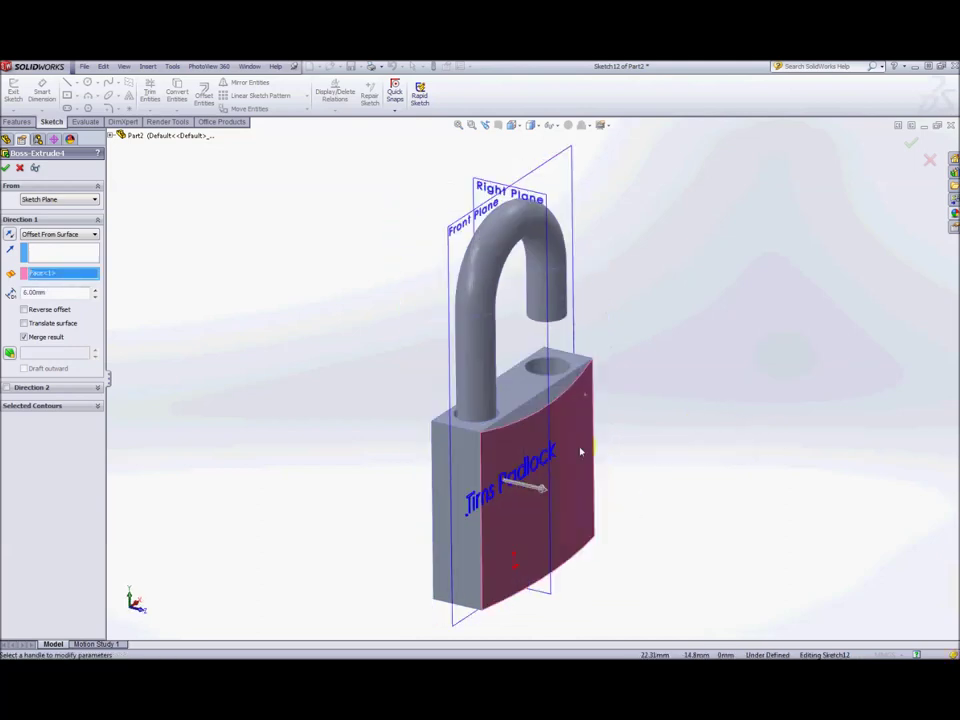
Step: Set the text extrusion's offset from the curved front face to 0.5 mm with Reverse offset enabled, and accept the feature
double_click(62, 293)
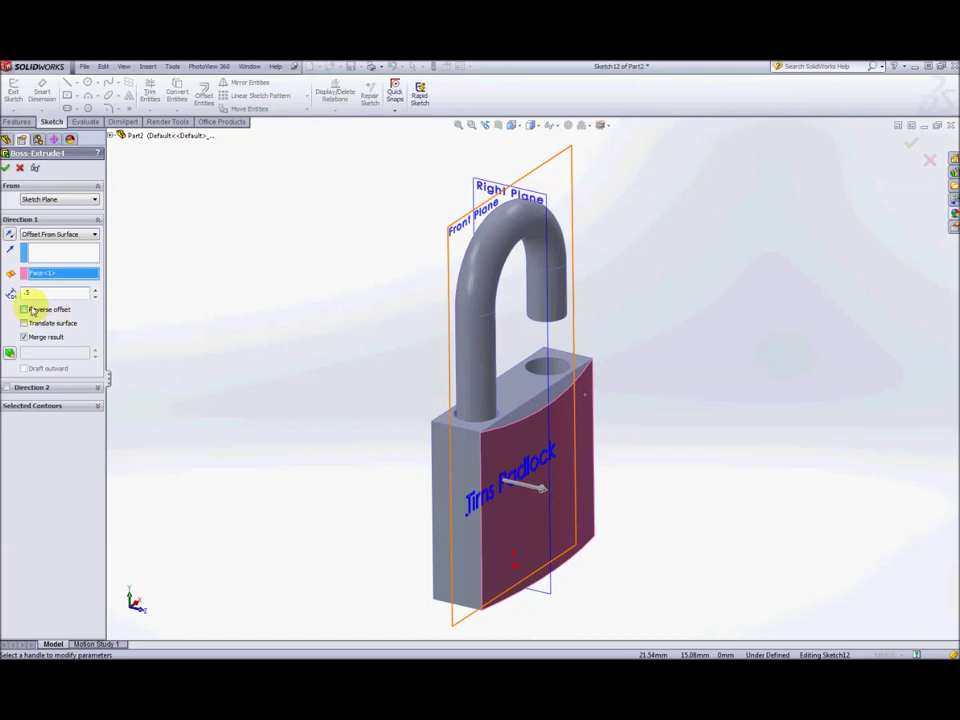
left_click(48, 259)
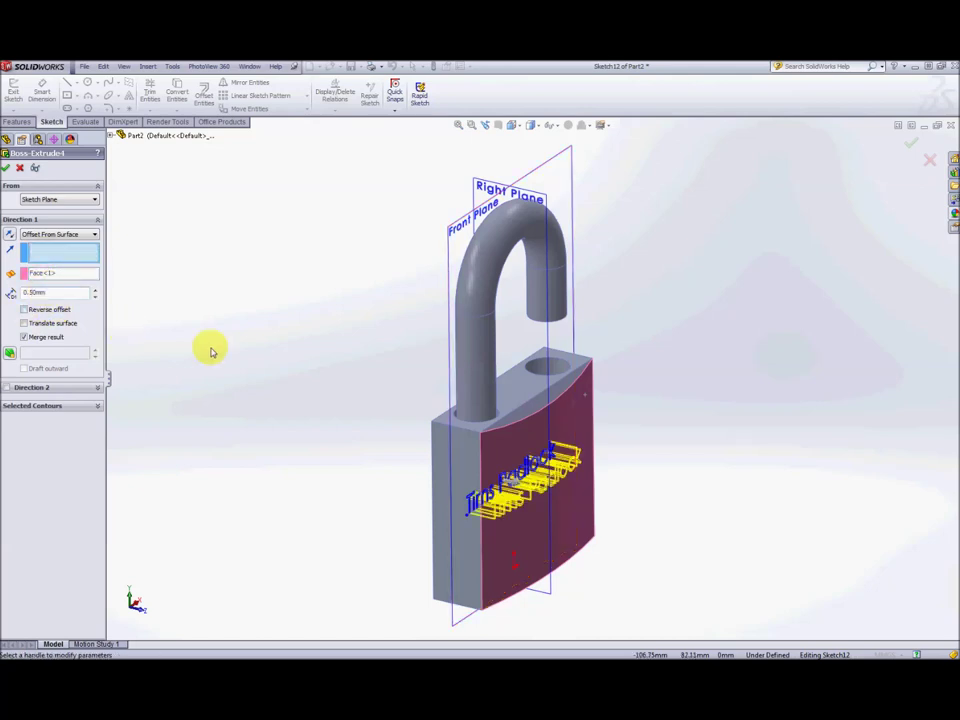
left_click(25, 311)
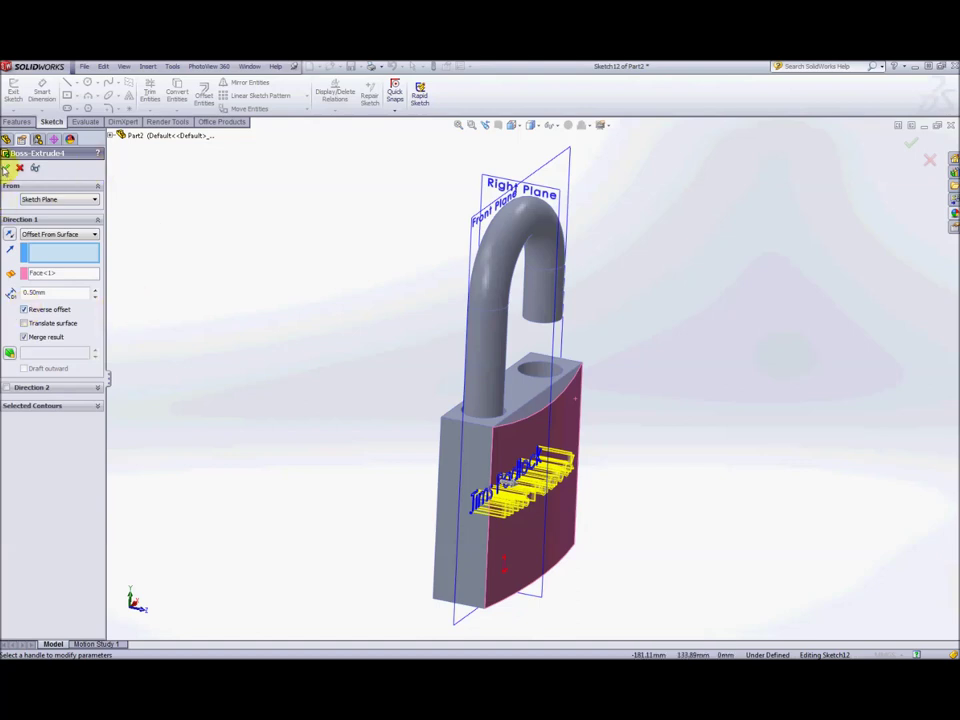
left_click(10, 235)
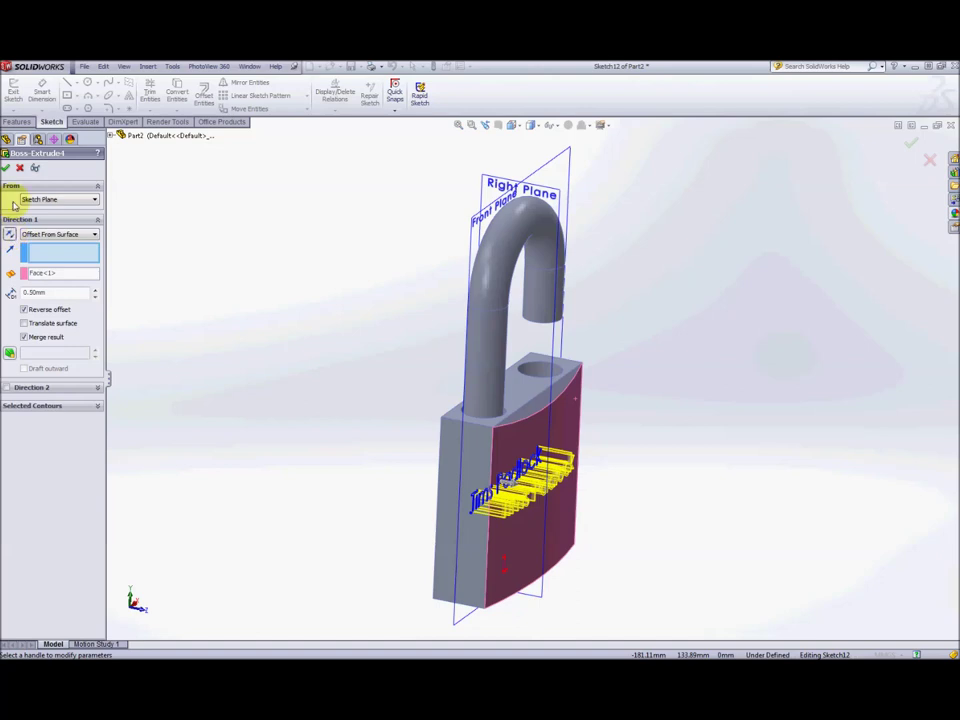
left_click(8, 169)
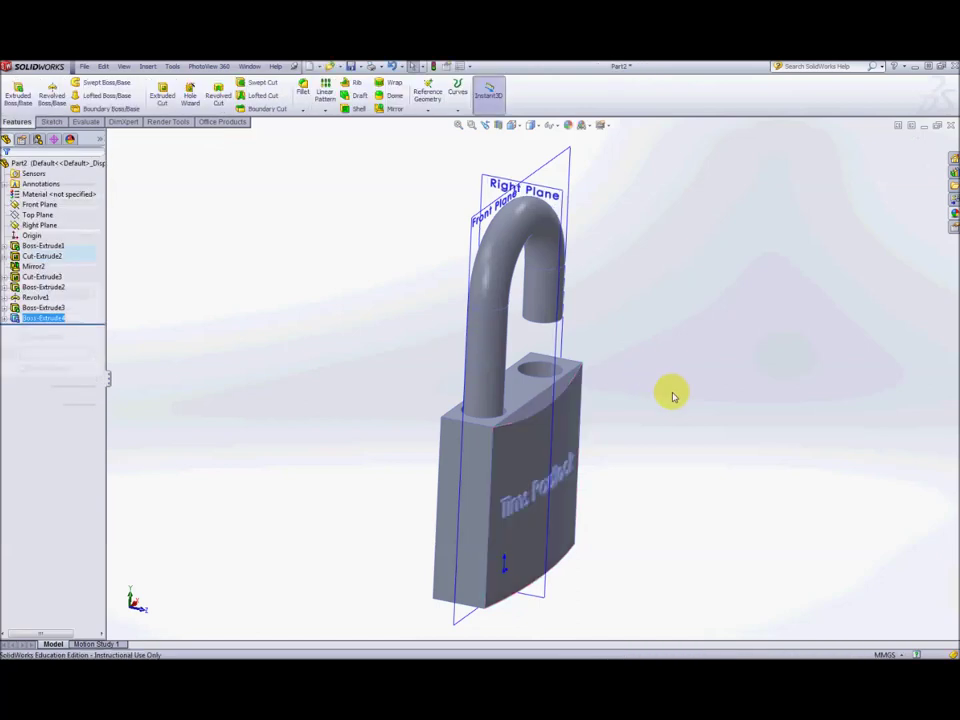
Step: Assign Brass as the material of the whole padlock part
middle_click_drag(707, 429, 647, 401)
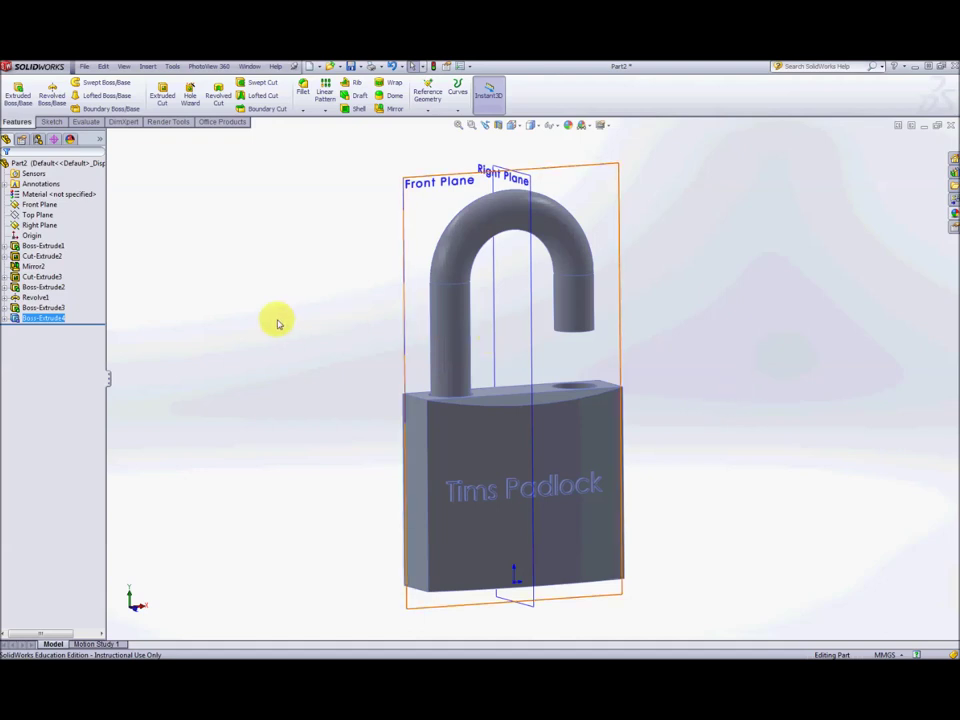
right_click(48, 197)
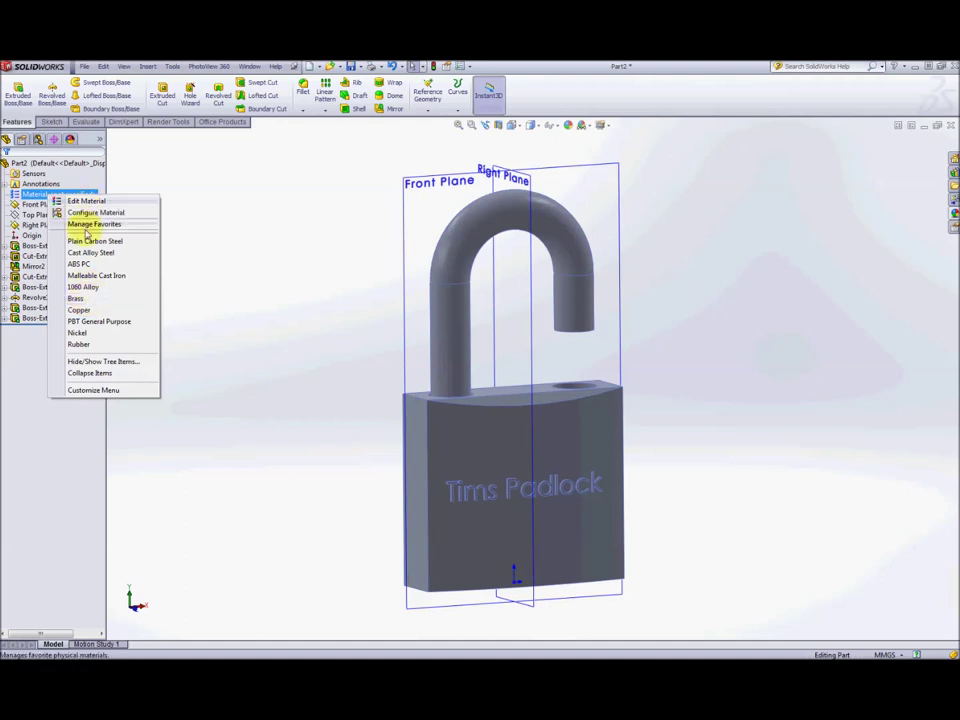
left_click(77, 298)
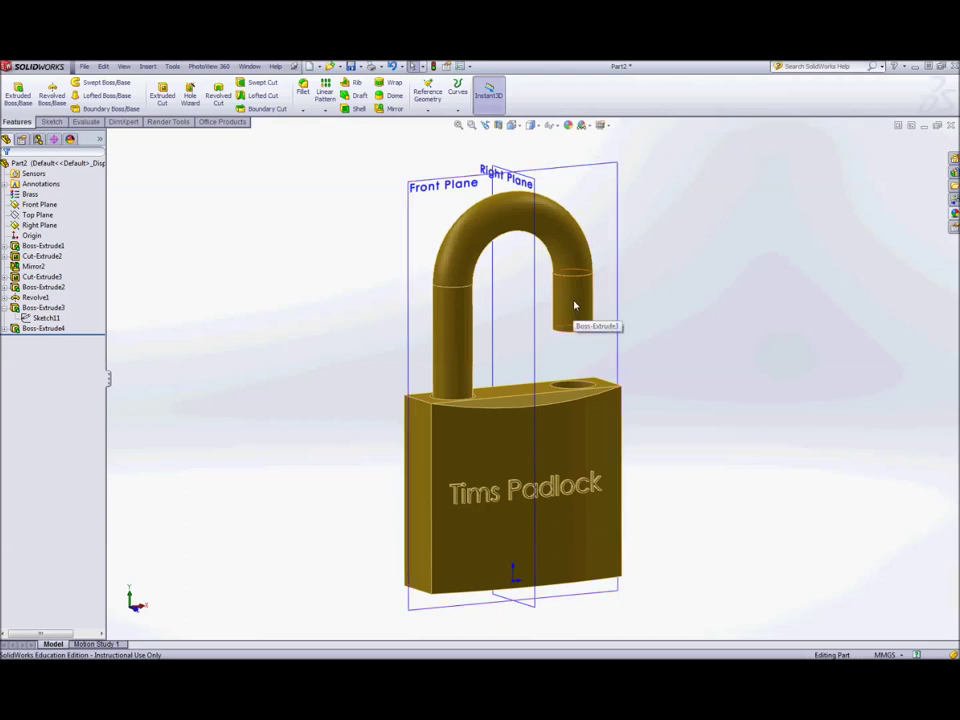
Step: Apply the chromium plate appearance to the three shackle features: both straight legs and the revolved bend
left_click(40, 328)
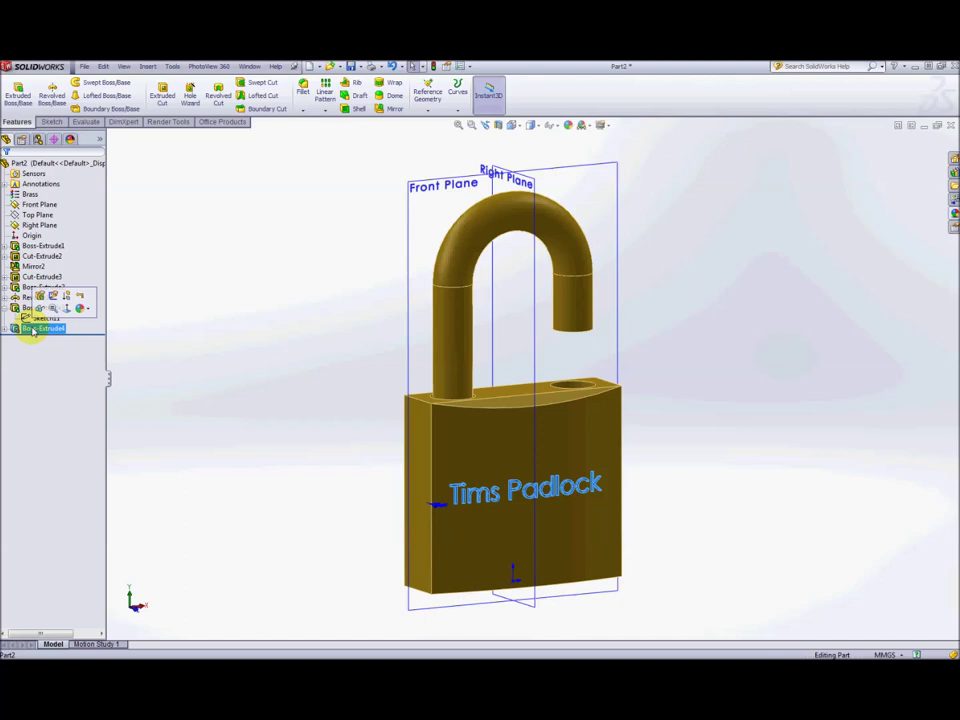
left_click(40, 308, "ctrl")
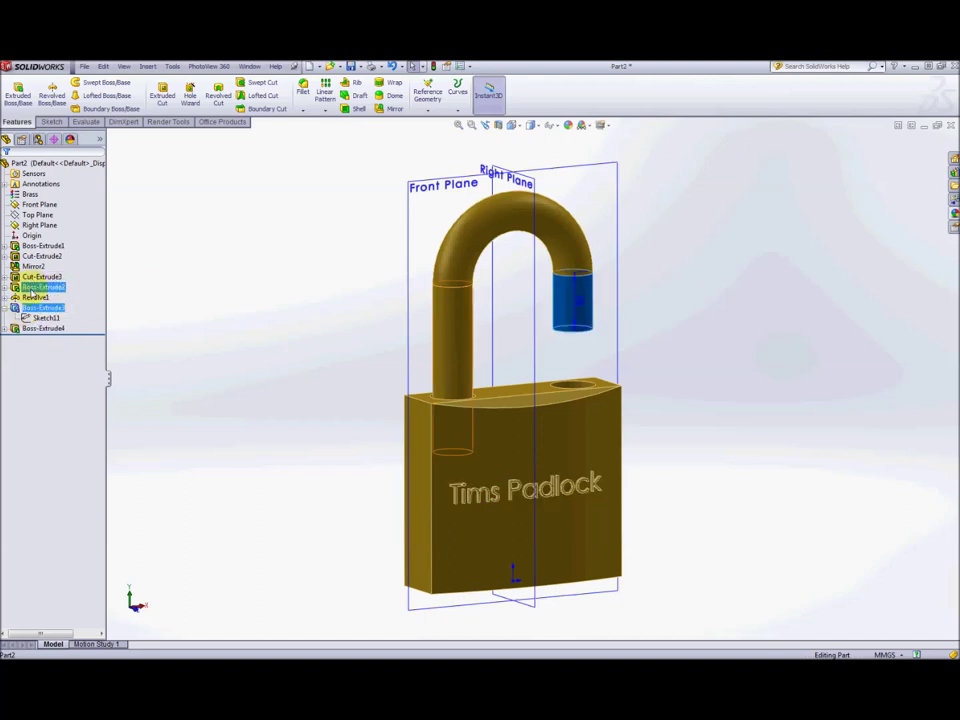
left_click(35, 297, "ctrl")
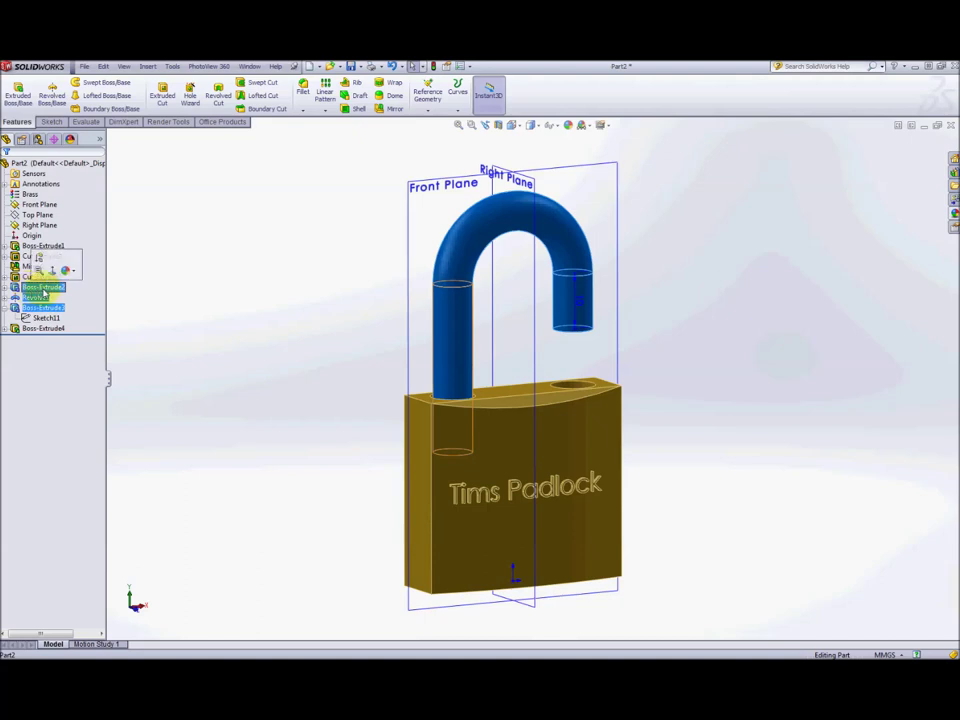
right_click(44, 292)
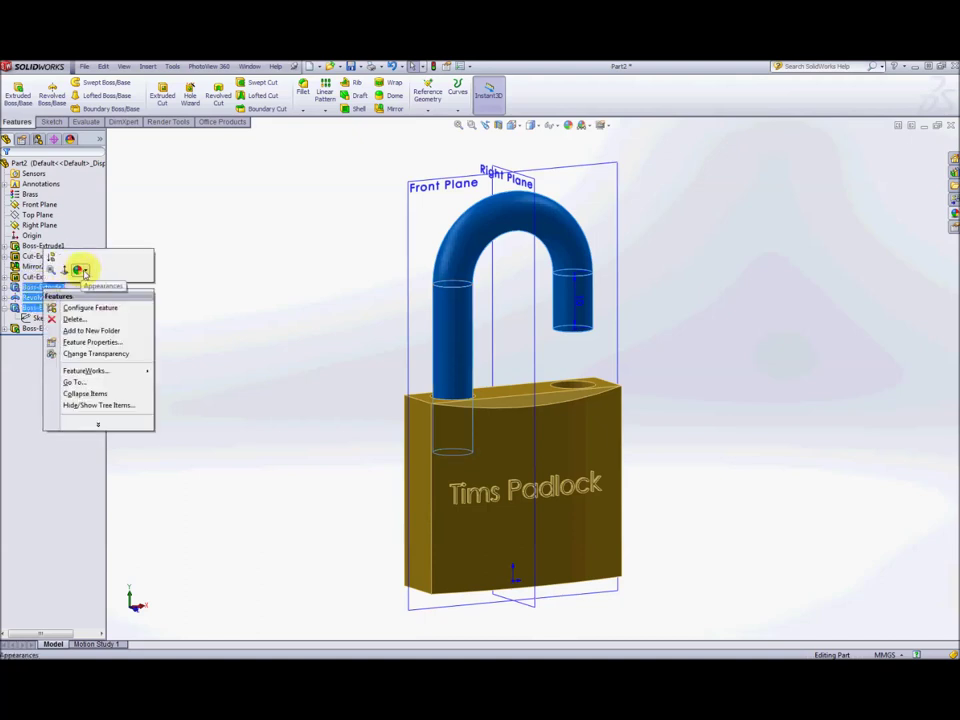
left_click(80, 270)
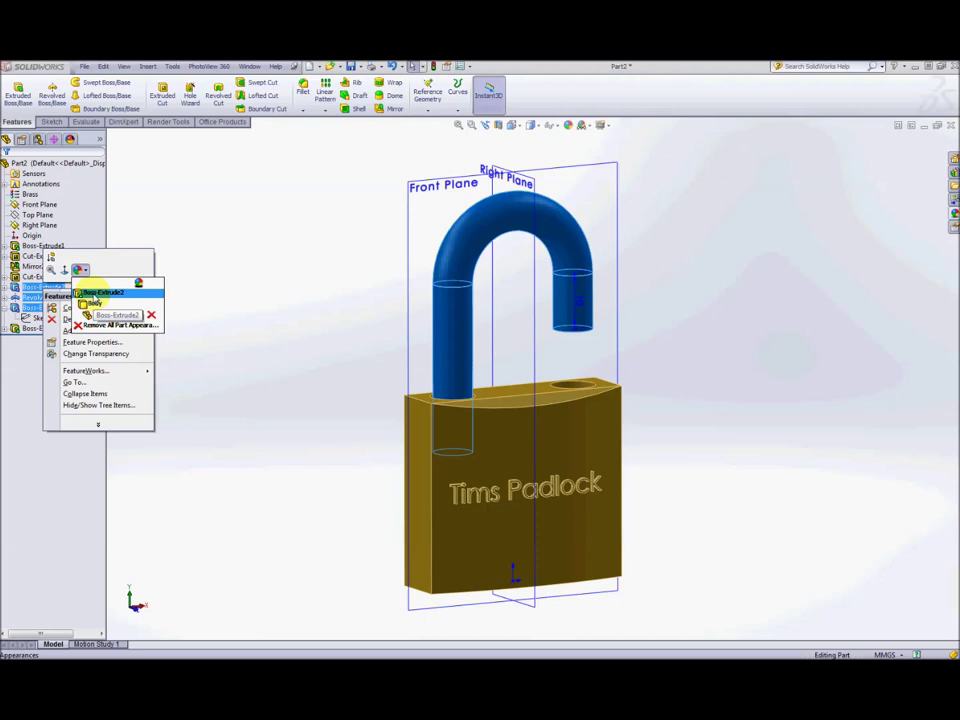
left_click(92, 288)
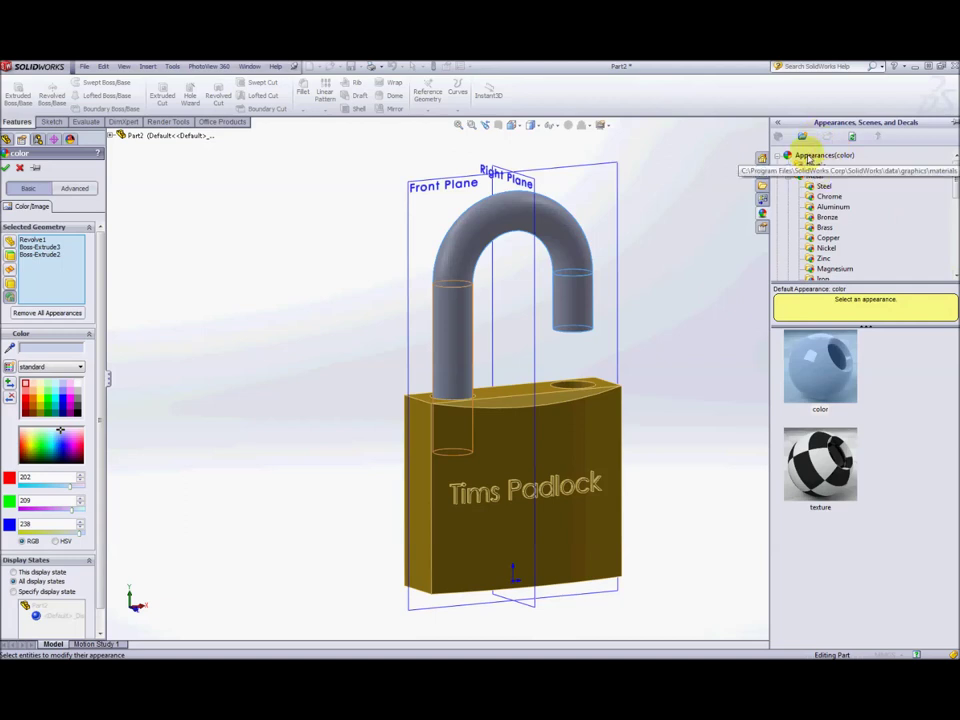
left_click(829, 197)
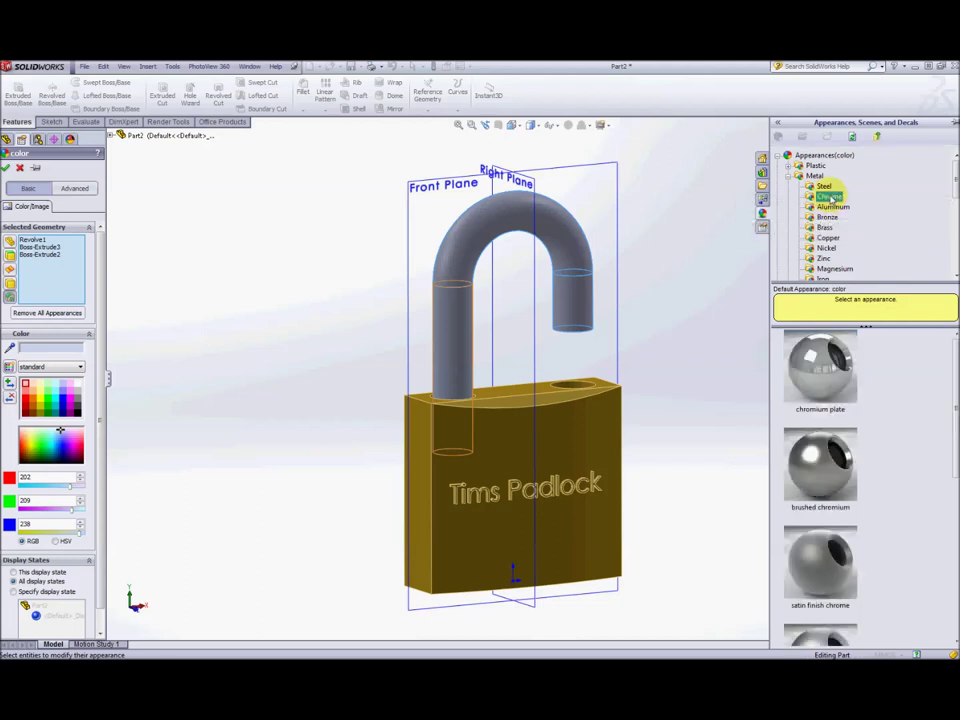
left_click(825, 376)
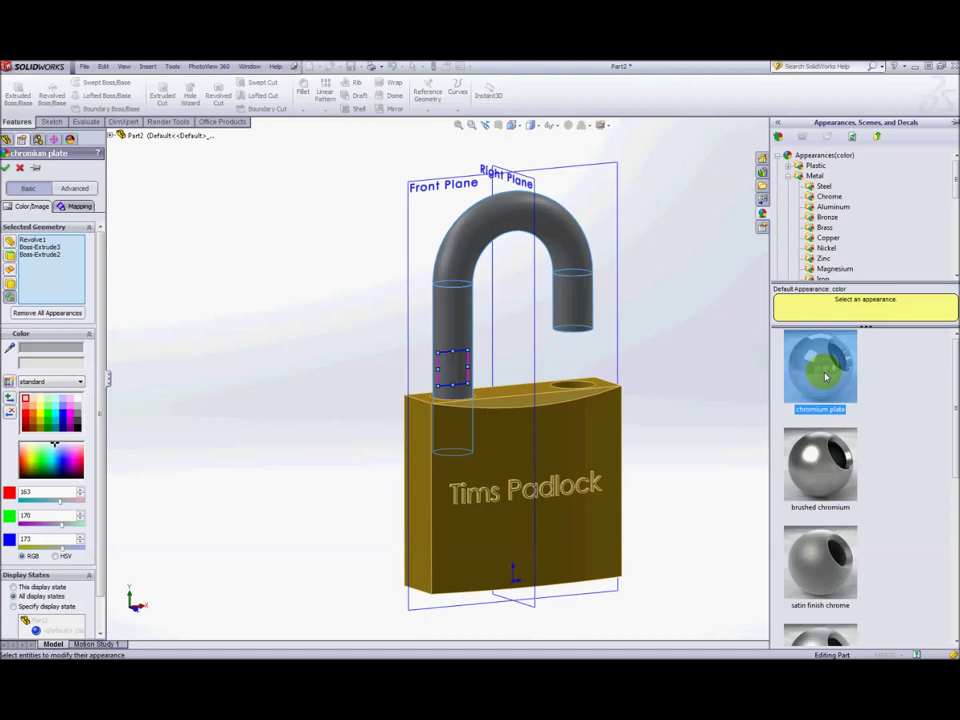
left_click(7, 167)
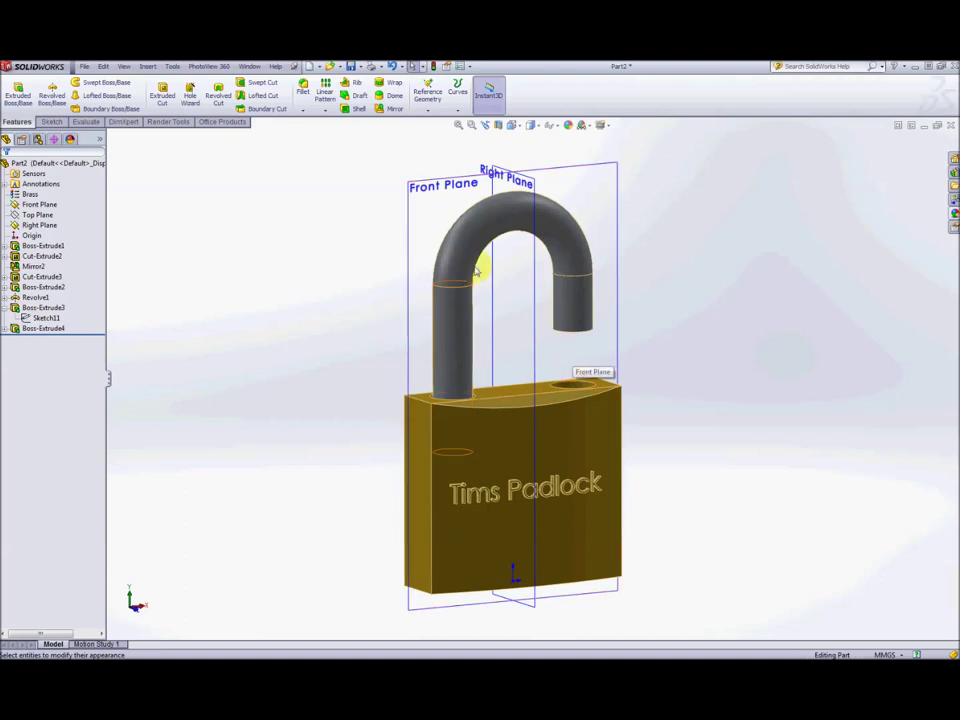
Step: Edit the extrusion of the shackle's long leg and set its blind depth to 15 mm
left_click(456, 344)
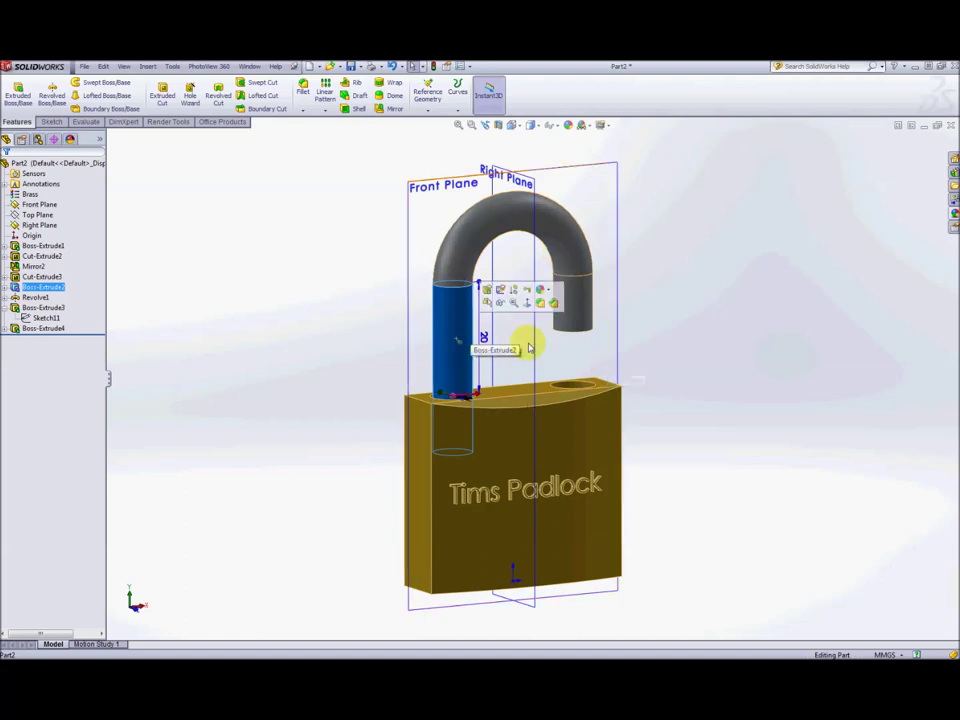
left_click(215, 277)
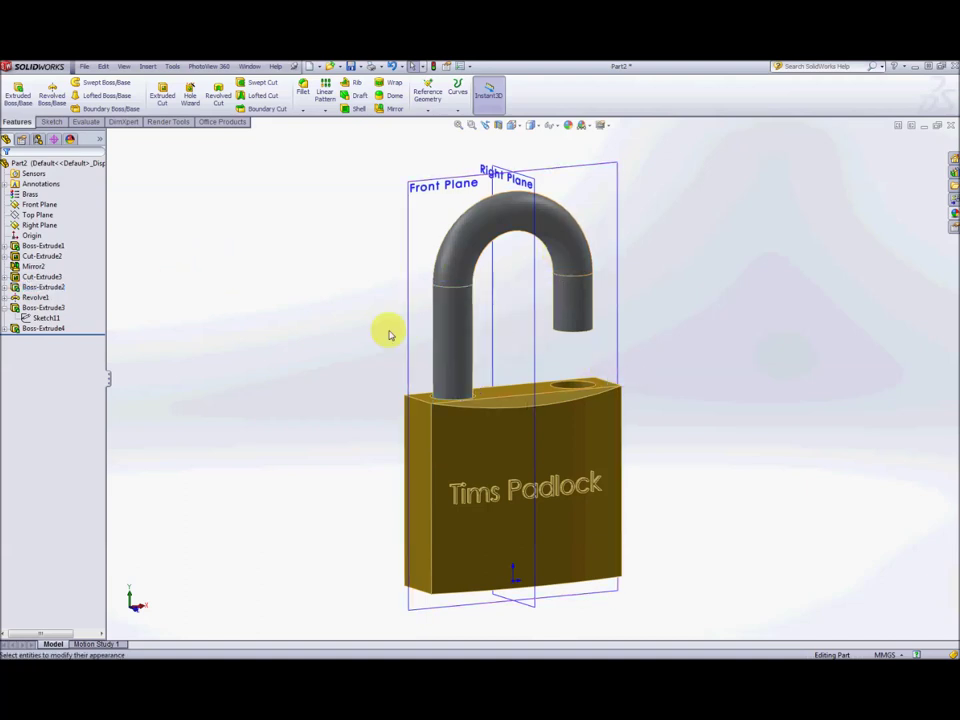
left_click(450, 325)
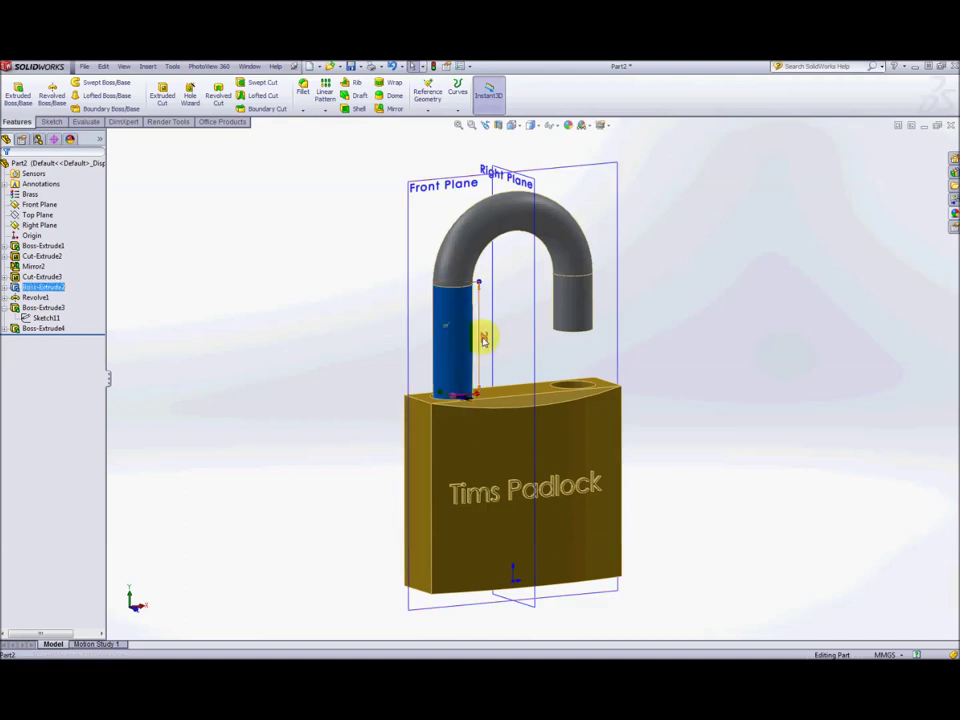
right_click(28, 288)
left_click(34, 255)
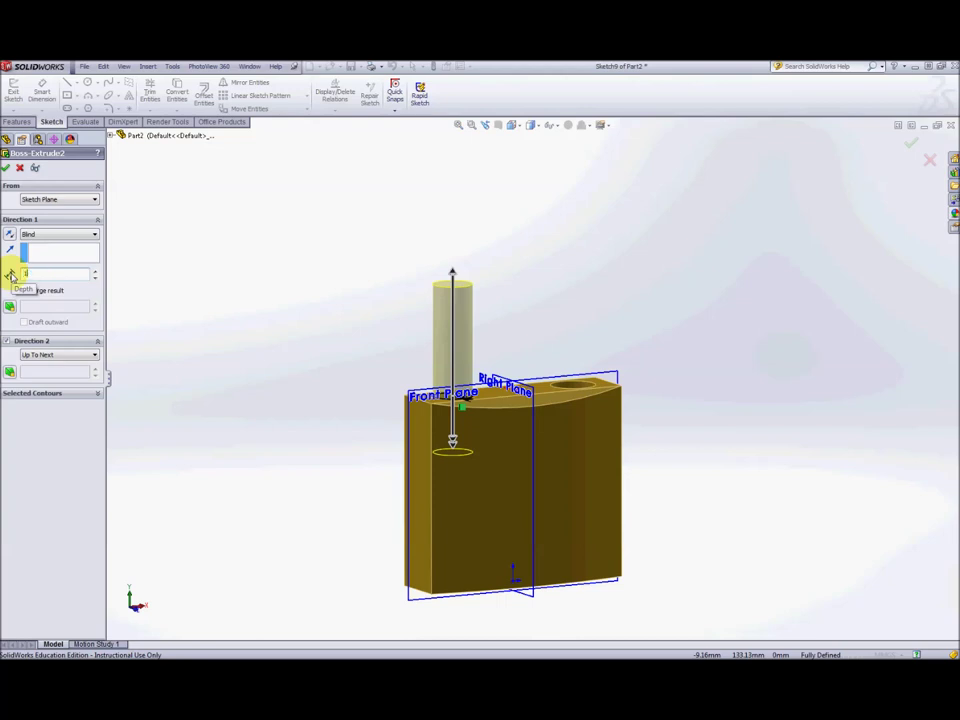
key("Return")
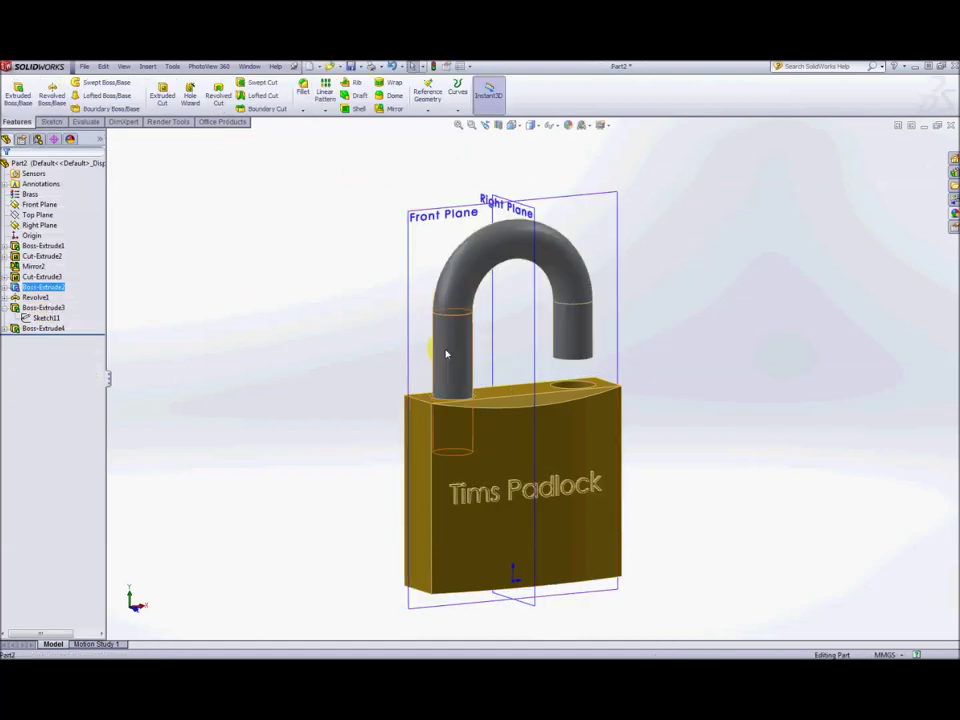
Step: Reduce the long shackle leg's height dimension directly in the model so the shackle's free end enters the open hole
left_click(476, 352)
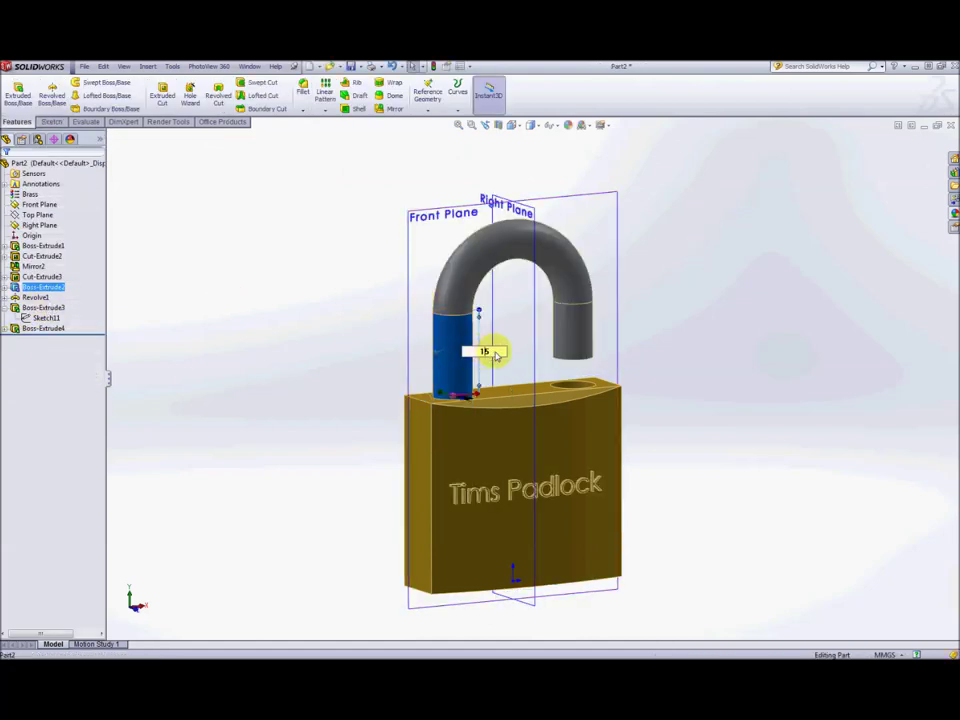
left_click_drag(471, 353, 472, 349)
left_click(778, 305)
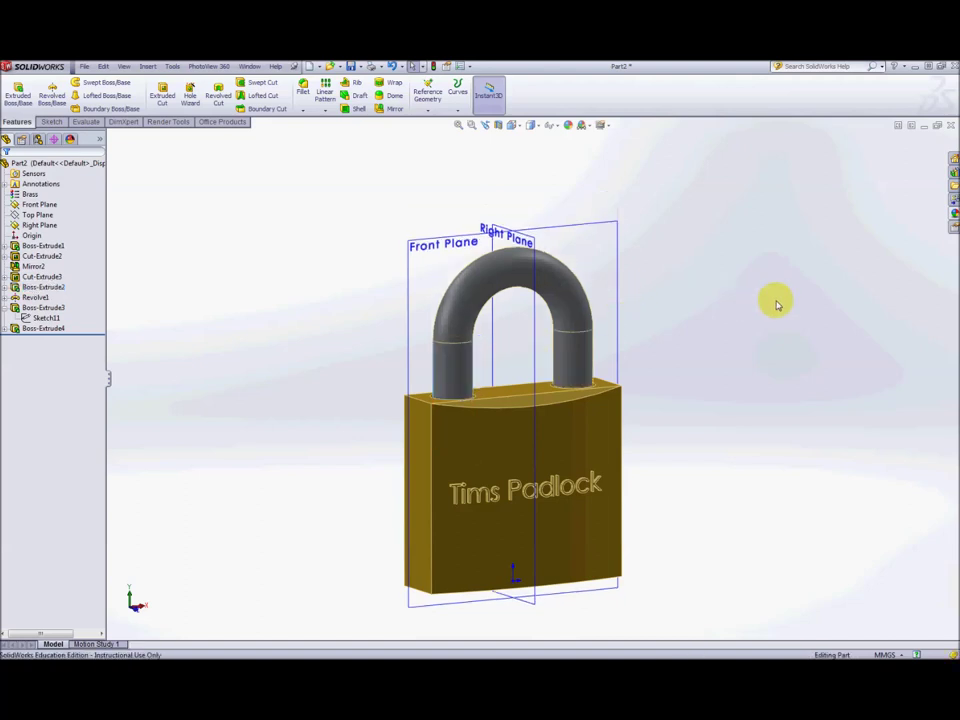